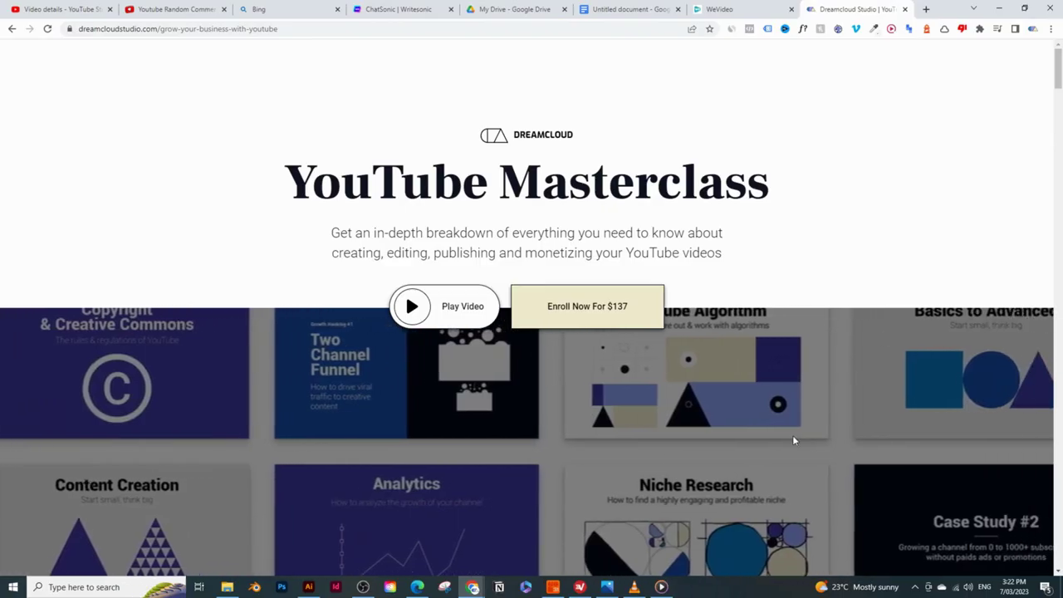
# Step: Examine the YouTube Masterclass course page, from its contents overview through the Part 1 modules to the Part 2 case studies
pyautogui.scroll(-7, 793, 435)
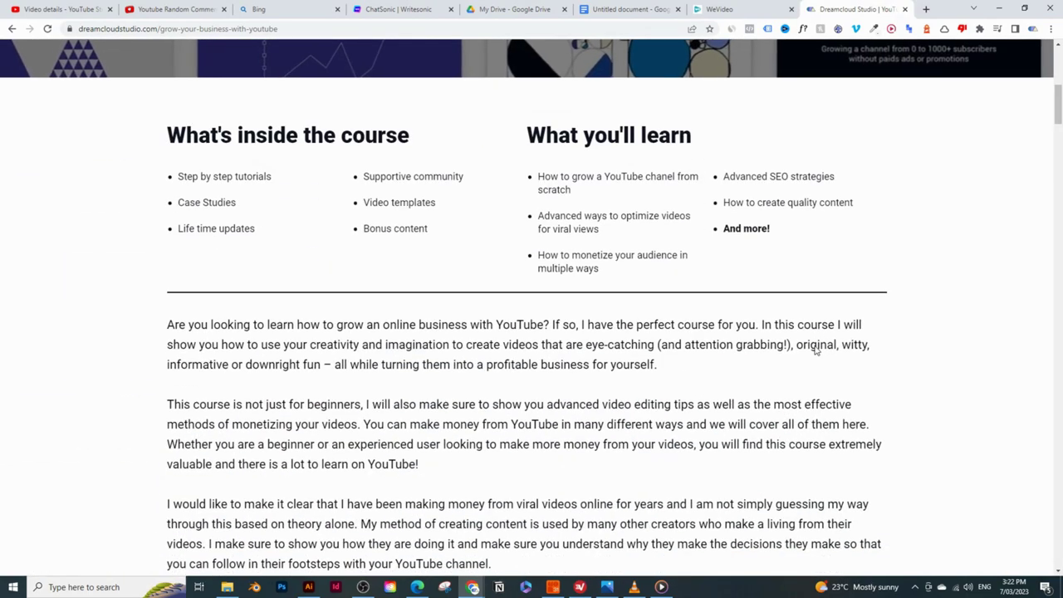
pyautogui.scroll(-9, 815, 345)
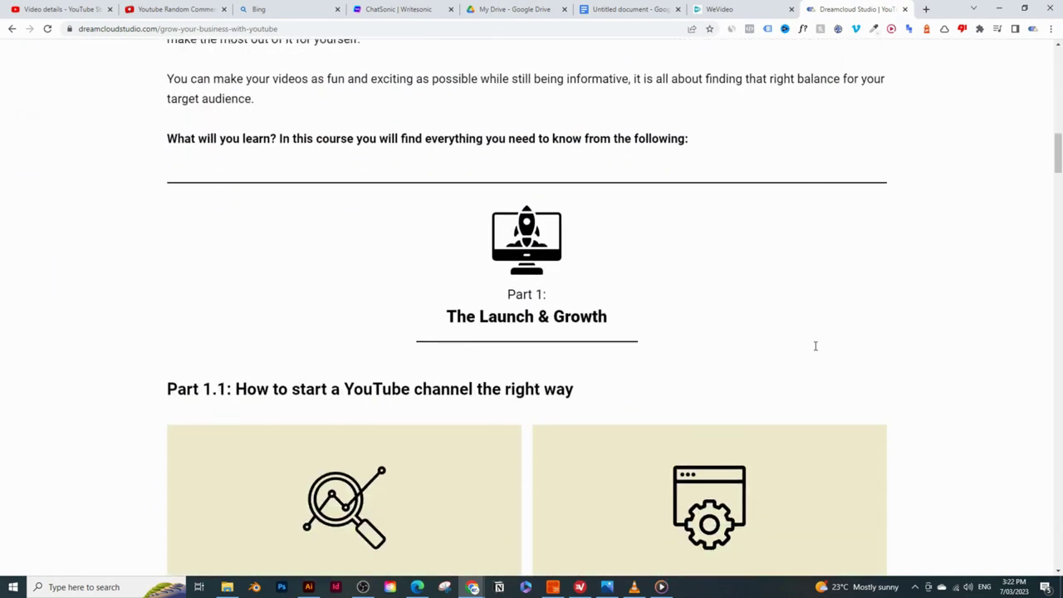
pyautogui.scroll(-8, 814, 350)
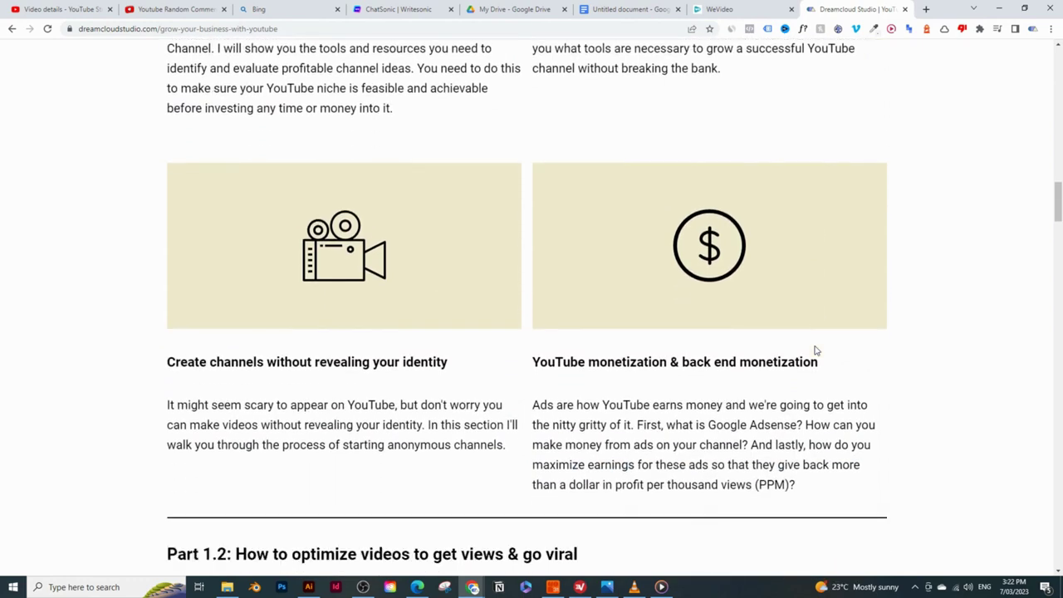
pyautogui.scroll(-6, 815, 350)
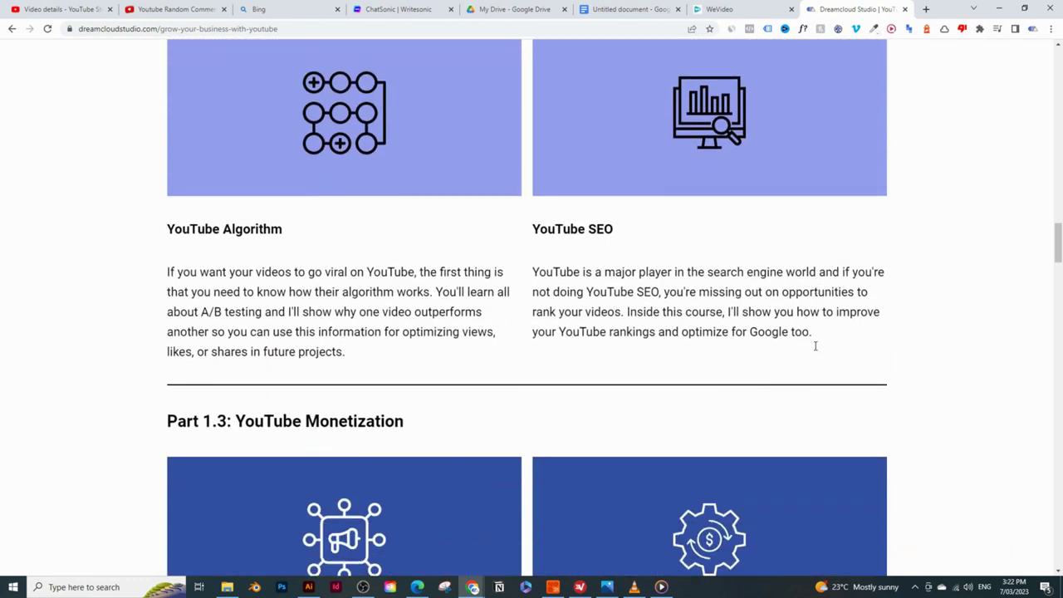
pyautogui.scroll(-5, 815, 349)
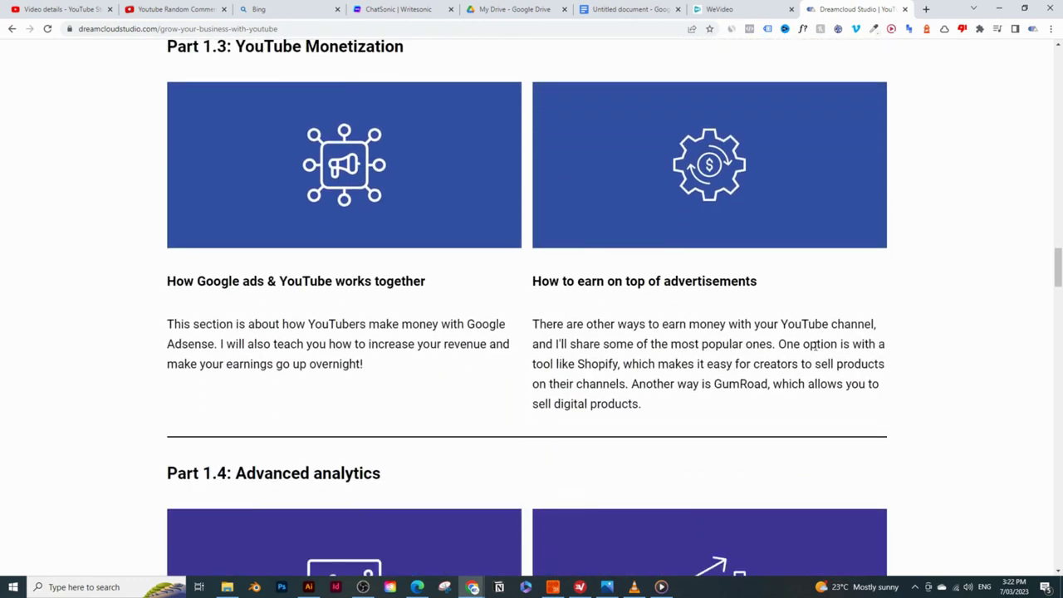
pyautogui.scroll(-8, 814, 348)
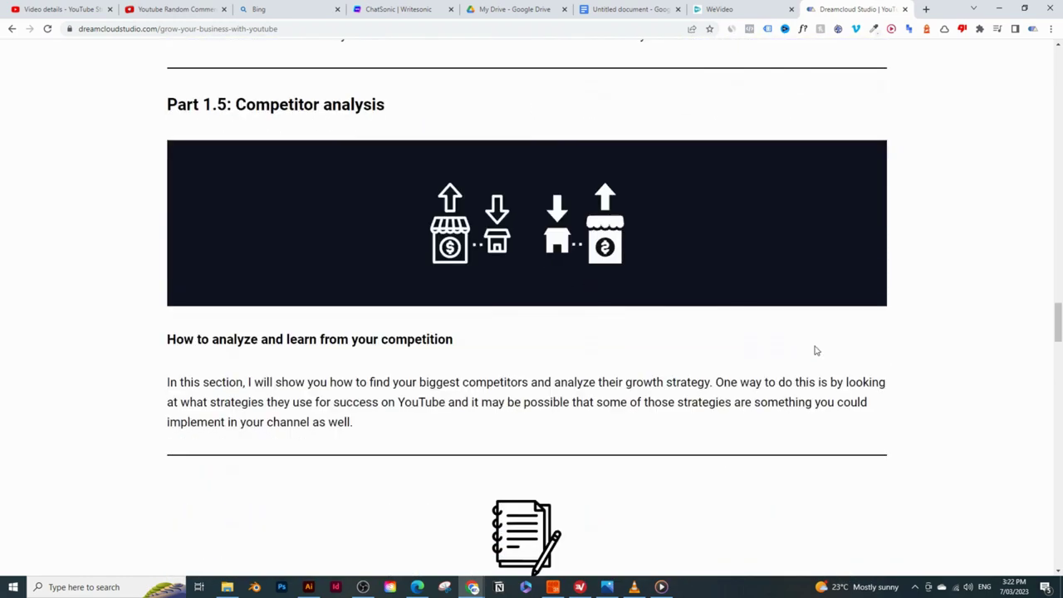
pyautogui.scroll(-8, 815, 350)
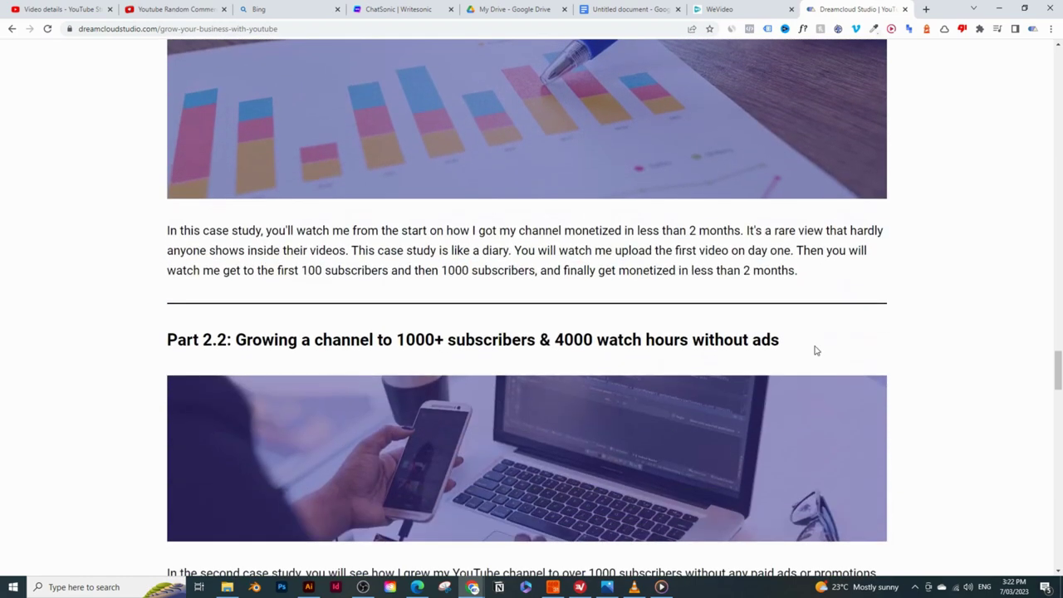
pyautogui.scroll(-6, 815, 351)
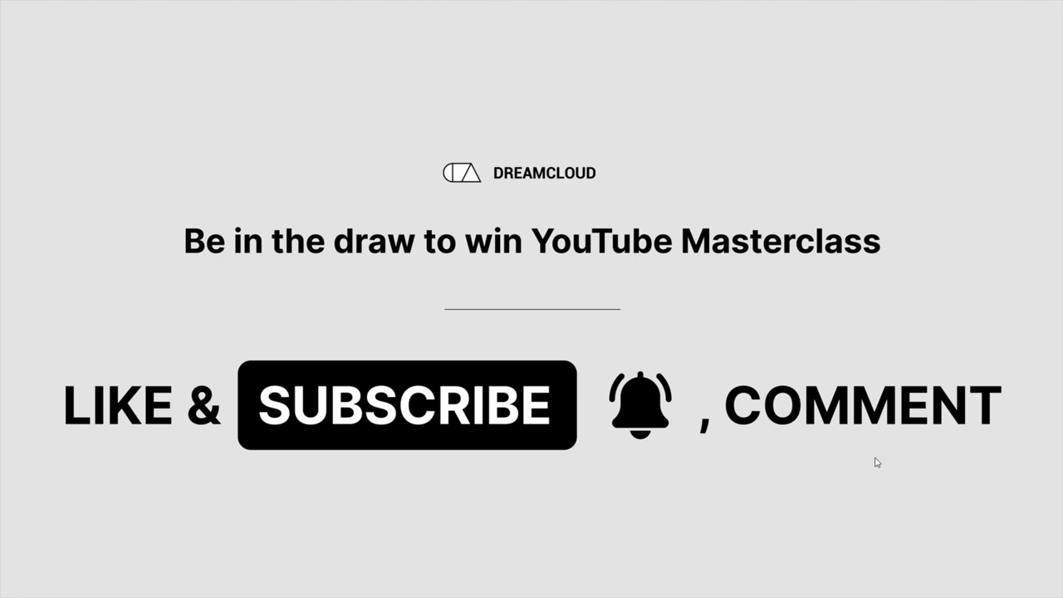
# Step: Copy the link of the video "How To Create Music For YouTube Videos With AI" and paste it into the Youtube Random Comment Picker
pyautogui.press('Escape')
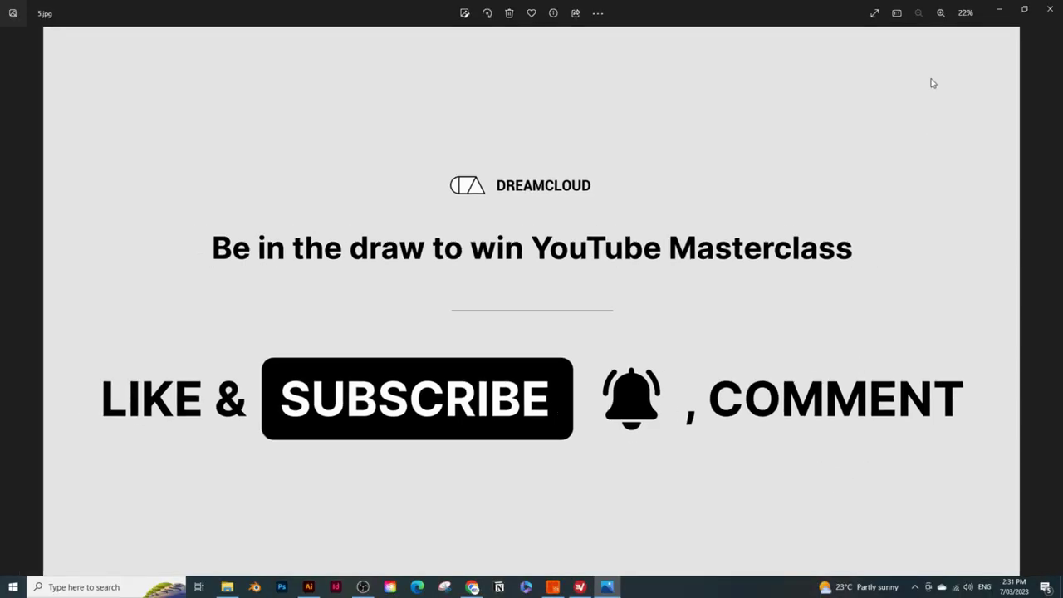
pyautogui.click(999, 10)
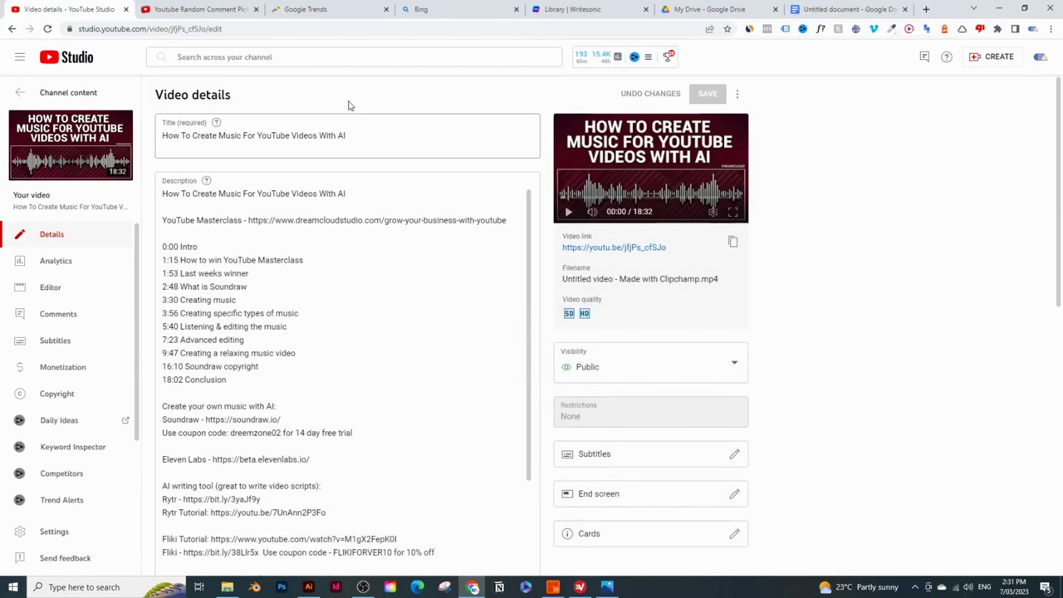
pyautogui.rightClick(47, 136)
pyautogui.click(128, 199)
pyautogui.click(195, 9)
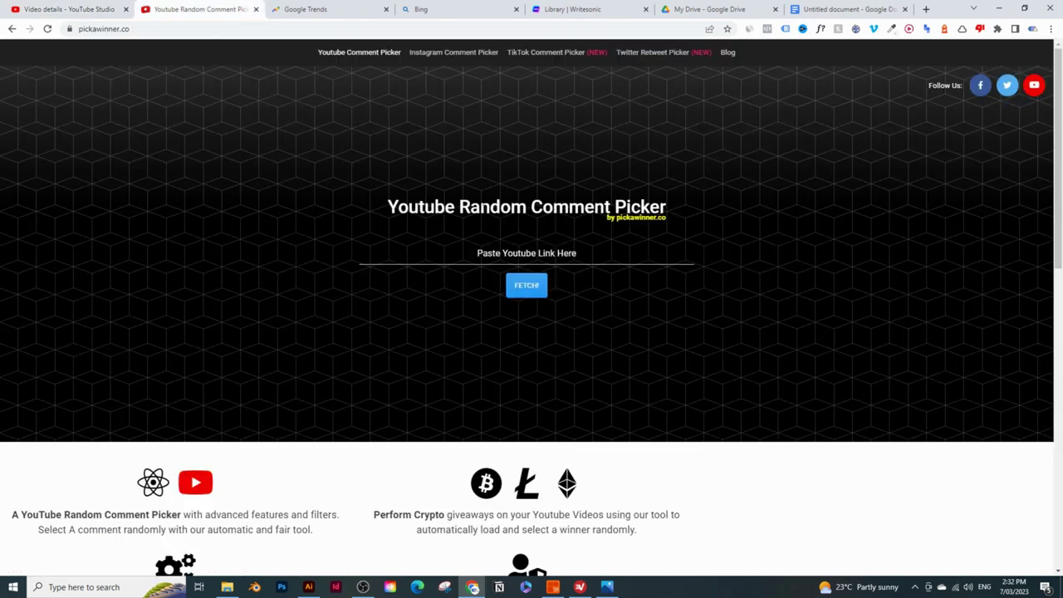
pyautogui.click(527, 253)
pyautogui.hotkey('ctrl', 'v')
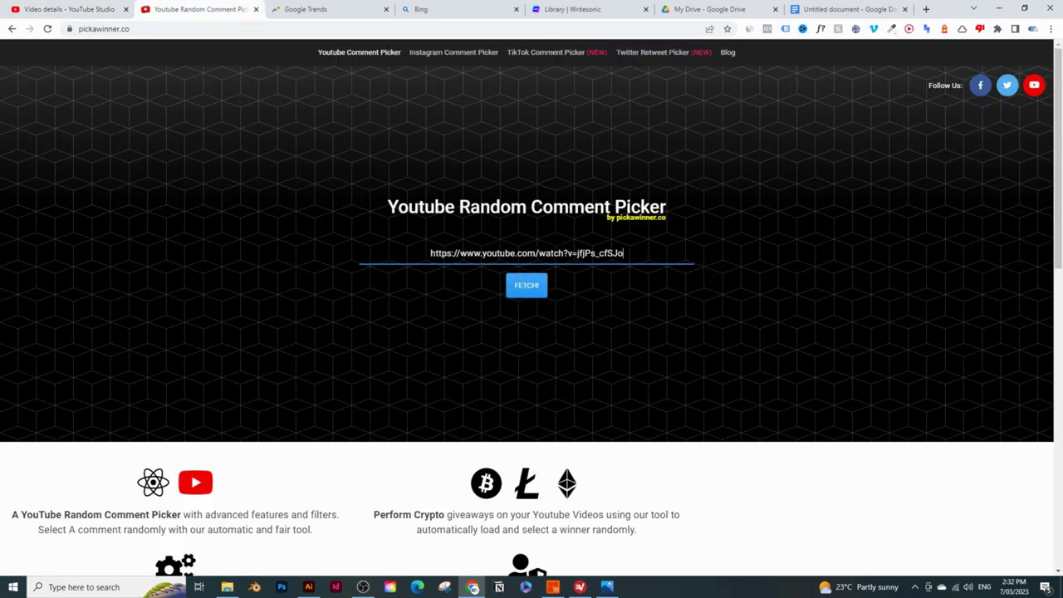
# Step: Fetch the video's comments, pick a random winner and highlight the winner's channel name
pyautogui.click(515, 279)
pyautogui.click(624, 343)
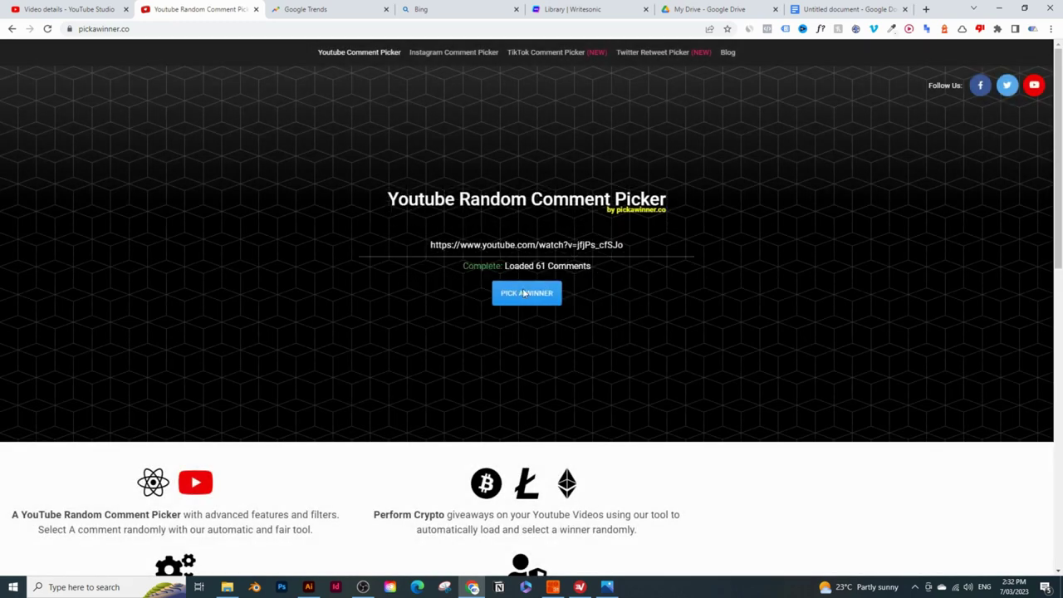
pyautogui.click(530, 295)
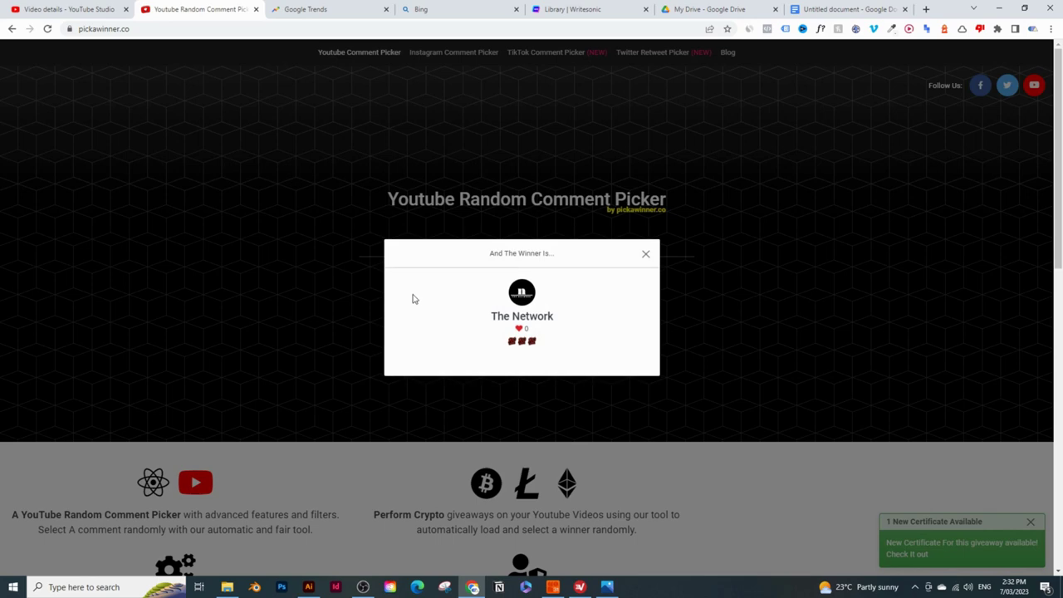
pyautogui.moveTo(485, 300); pyautogui.dragTo(581, 313)
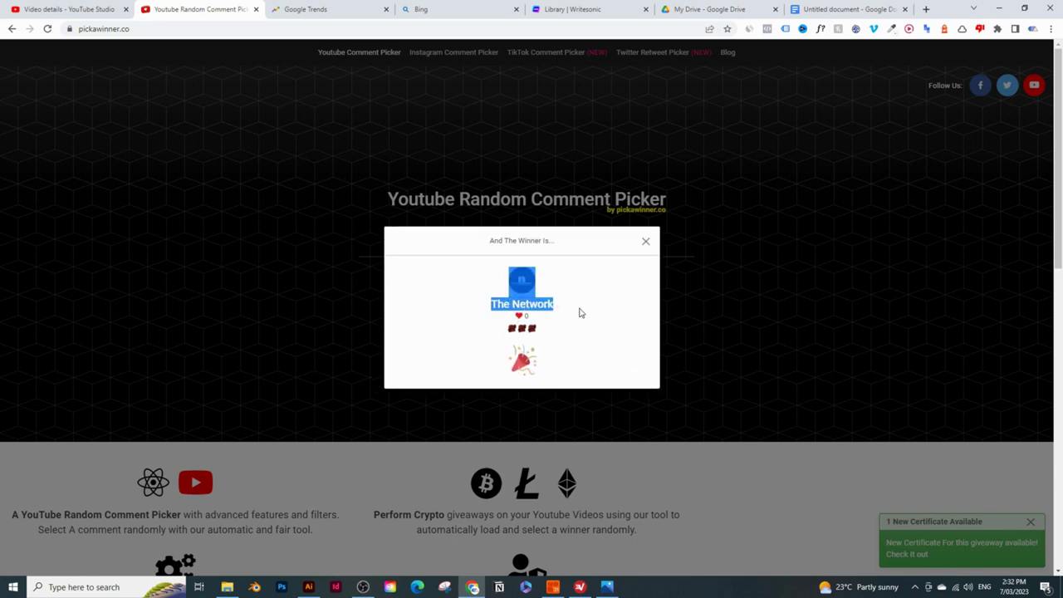
pyautogui.click(571, 314)
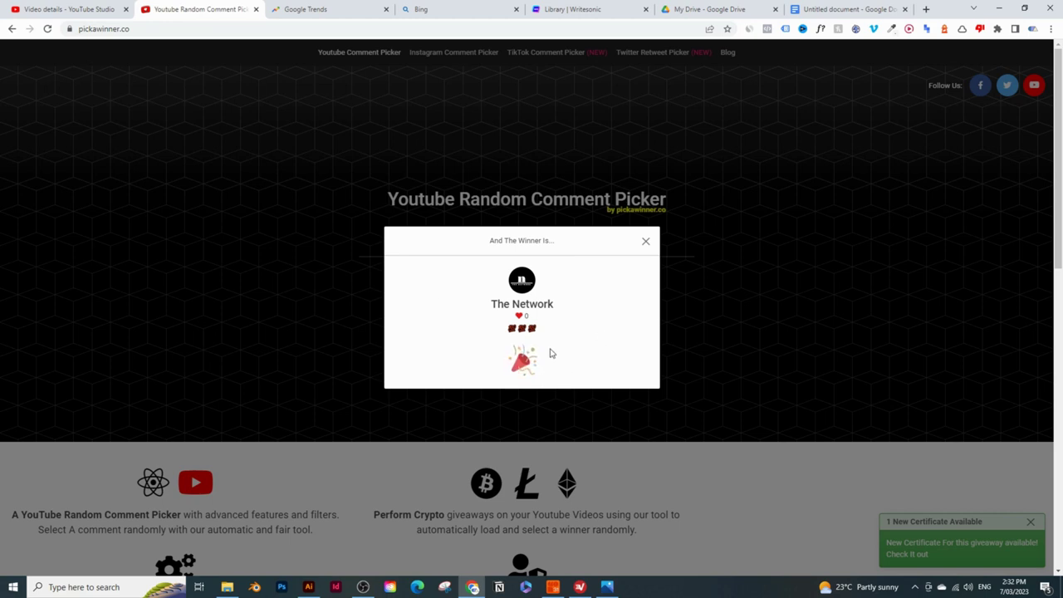
pyautogui.moveTo(481, 316); pyautogui.dragTo(563, 318)
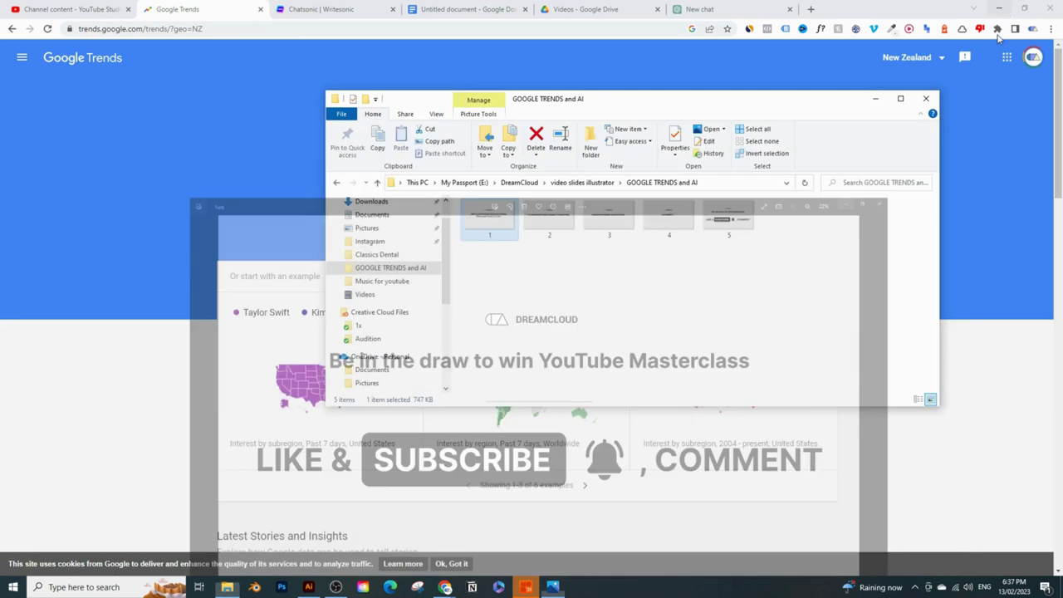
# Step: Look over the Google Trends home page and bring up the Chatsonic page
pyautogui.click(217, 178)
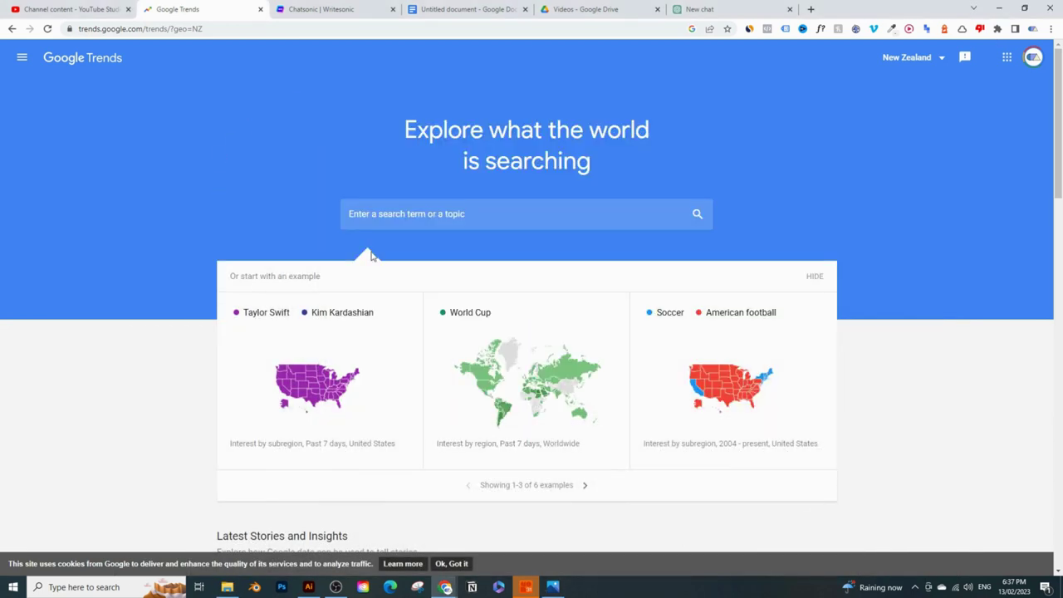
pyautogui.scroll(-3, 515, 431)
pyautogui.scroll(3, 514, 432)
pyautogui.click(324, 9)
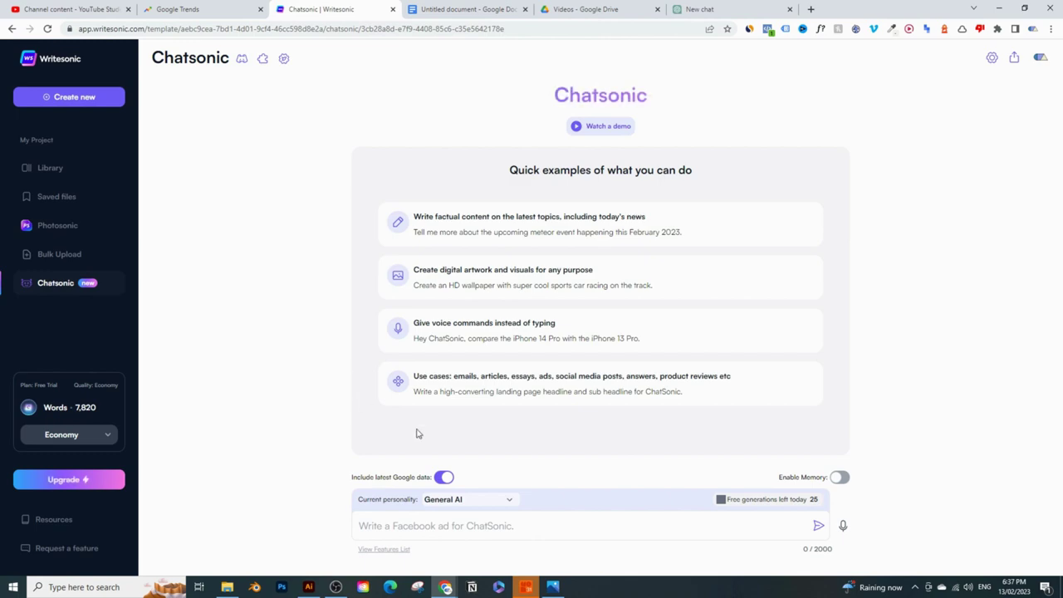
# Step: Switch to the incognito YouTube window and look over the recommended videos and Shorts on its home page
pyautogui.moveTo(446, 589)
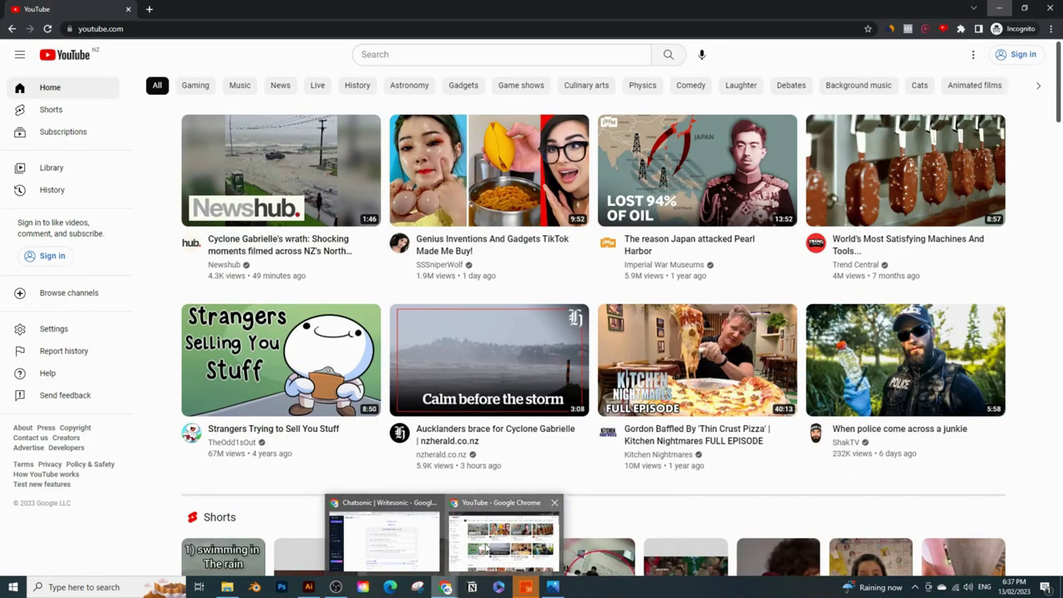
pyautogui.click(505, 536)
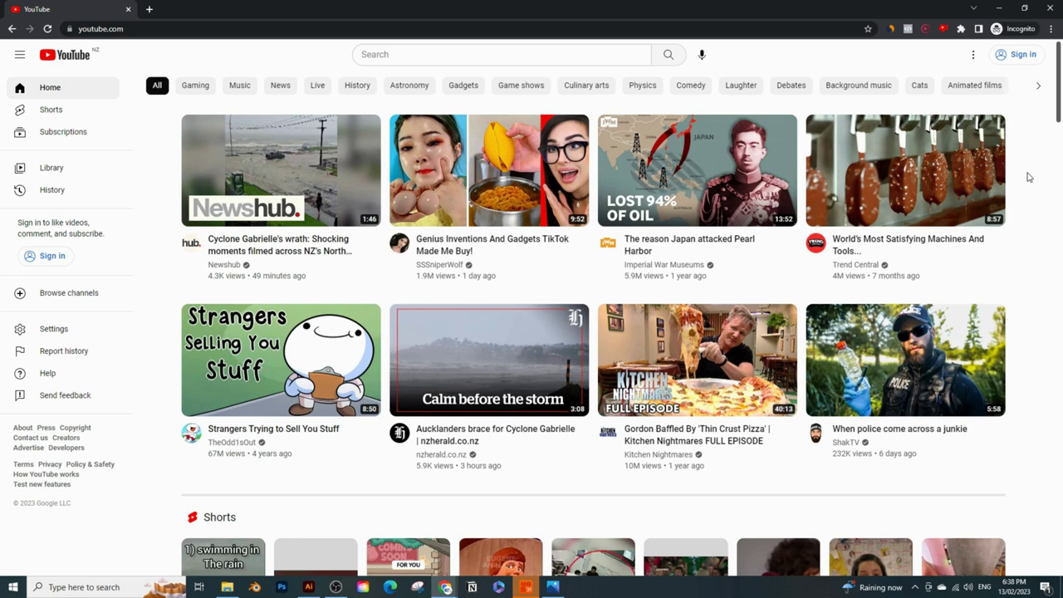
pyautogui.scroll(-7, 1034, 382)
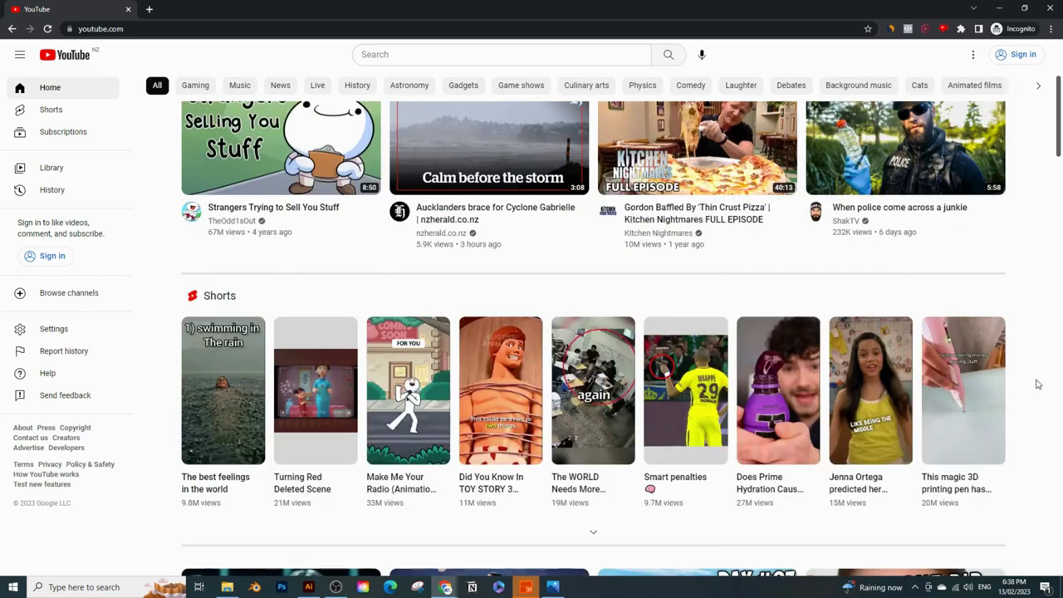
pyautogui.scroll(1, 1032, 397)
pyautogui.scroll(5, 1032, 397)
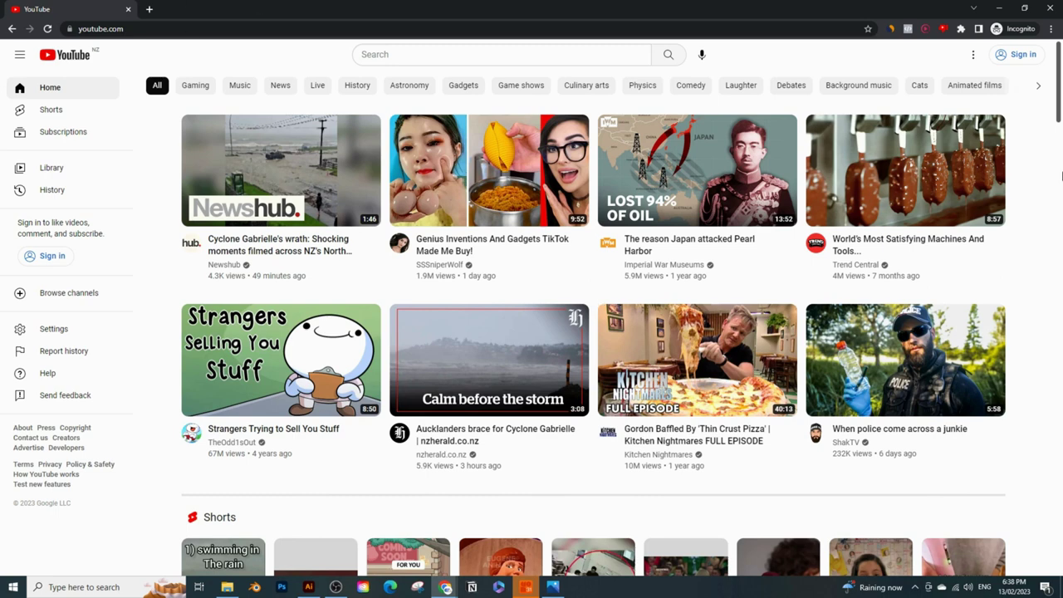
# Step: Search YouTube for "FISHING" and skim the resulting videos
pyautogui.click(394, 55)
pyautogui.write('FISHING')
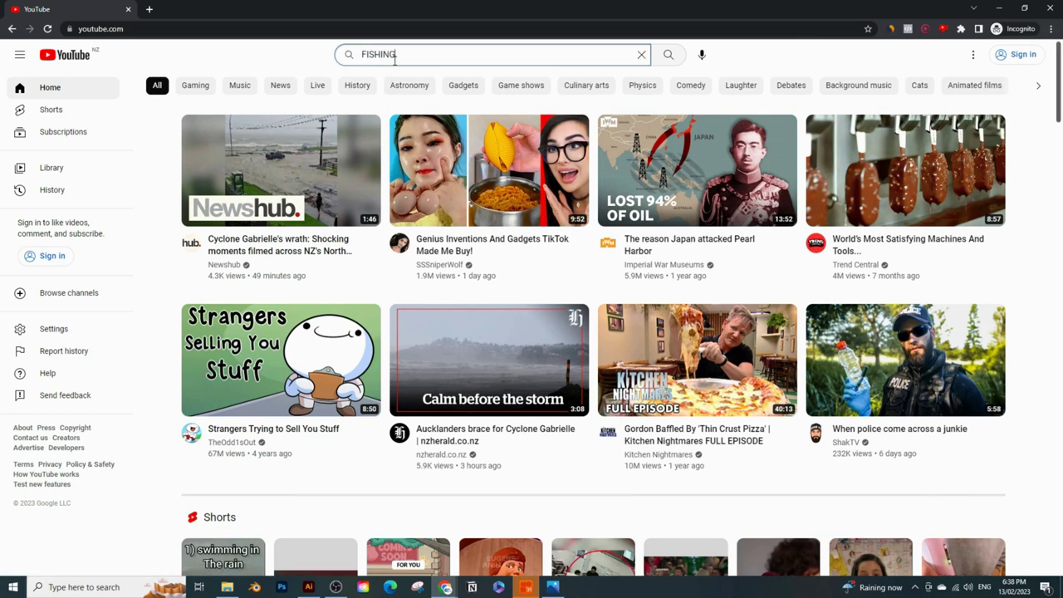
pyautogui.press('Return')
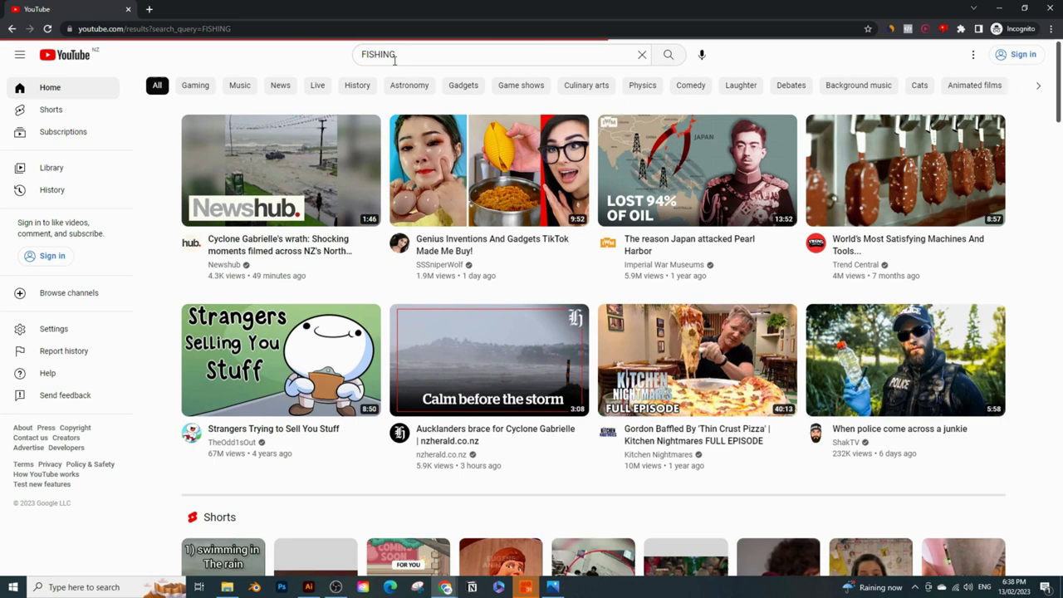
pyautogui.scroll(-3, 227, 321)
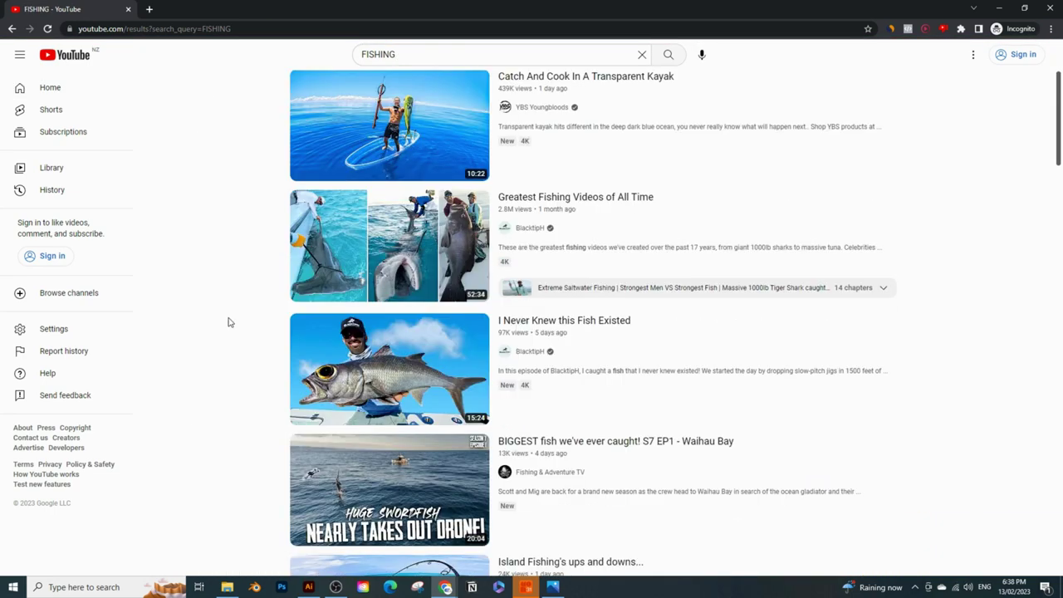
pyautogui.scroll(3, 249, 249)
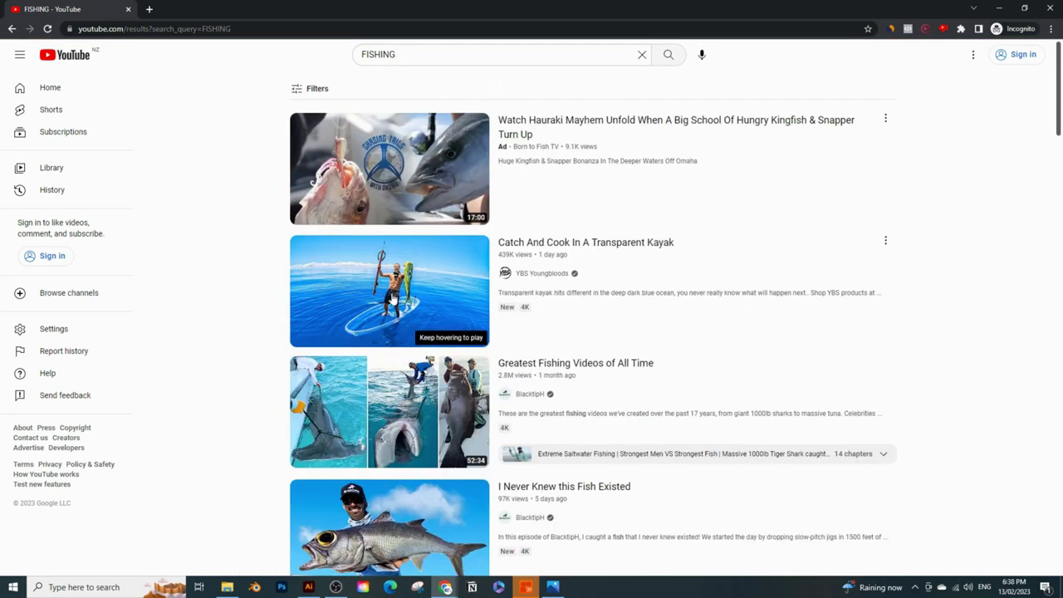
# Step: Open "Catch And Cook In A Transparent Kayak", "Greatest Fishing Videos of All Time" and "I Never Knew this Fish Existed" in separate background tabs
pyautogui.middleClick(394, 296)
pyautogui.scroll(-2, 249, 283)
pyautogui.middleClick(391, 249)
pyautogui.middleClick(366, 353)
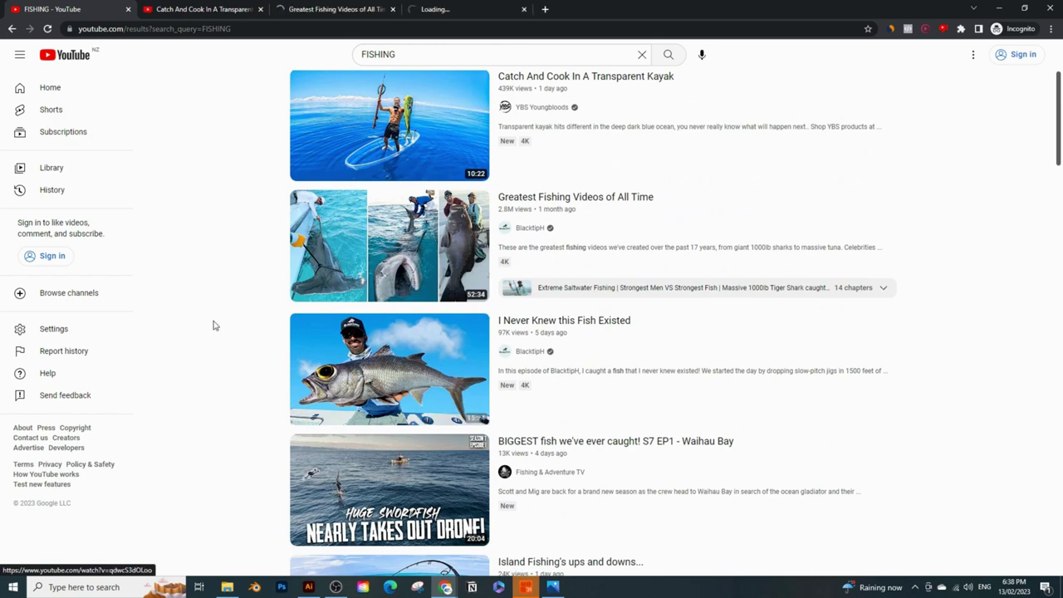
pyautogui.scroll(-2, 366, 275)
pyautogui.scroll(3, 167, 346)
pyautogui.scroll(1, 390, 357)
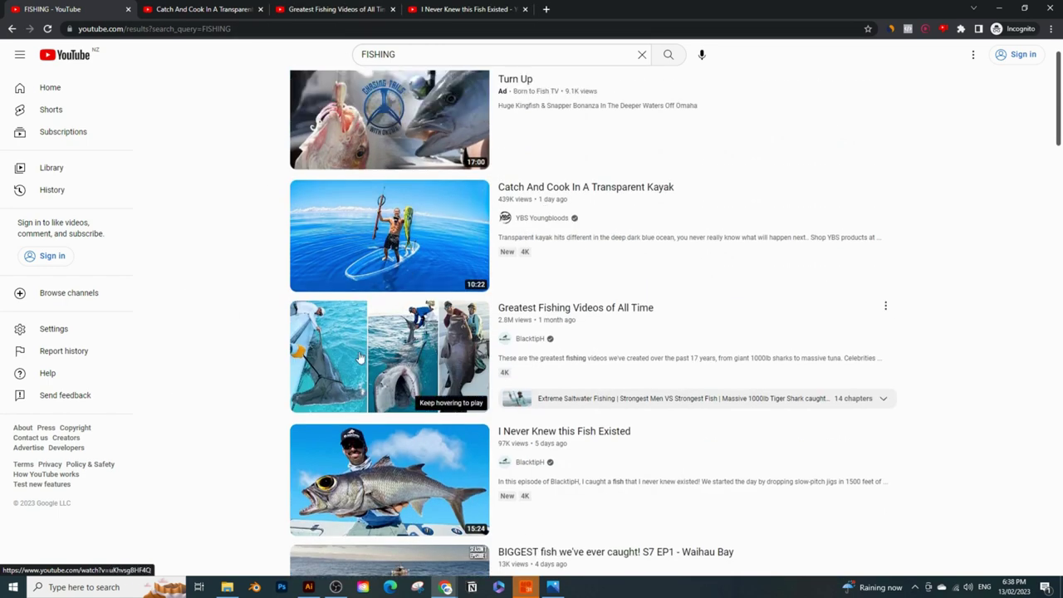
pyautogui.scroll(-3, 432, 399)
pyautogui.scroll(3, 444, 291)
pyautogui.moveTo(442, 149)
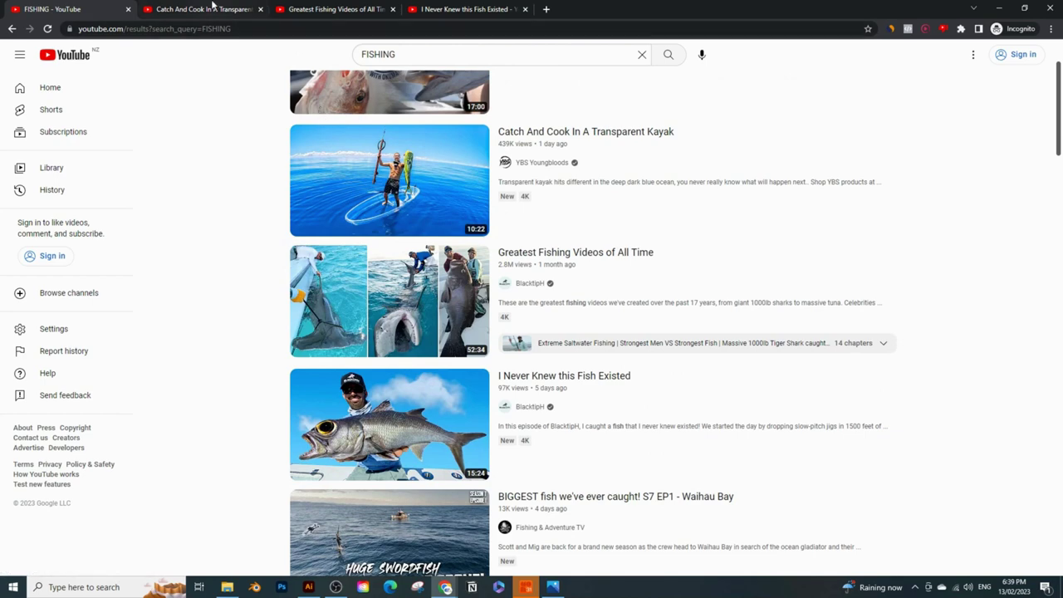
# Step: View the three opened fishing videos one after another, closing each one's tab, and return to the YouTube home page
pyautogui.click(215, 7)
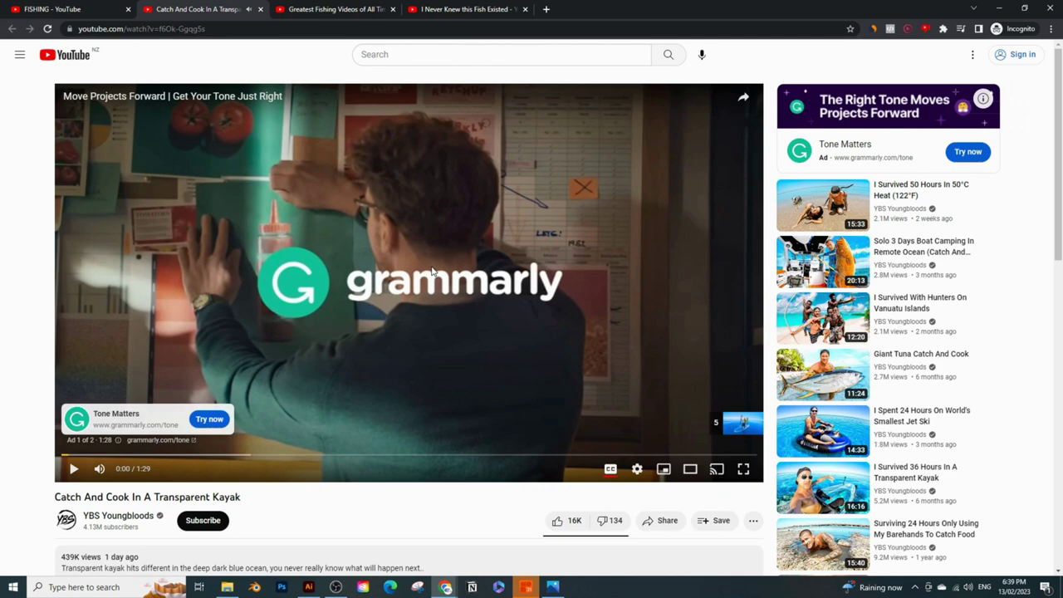
pyautogui.click(261, 9)
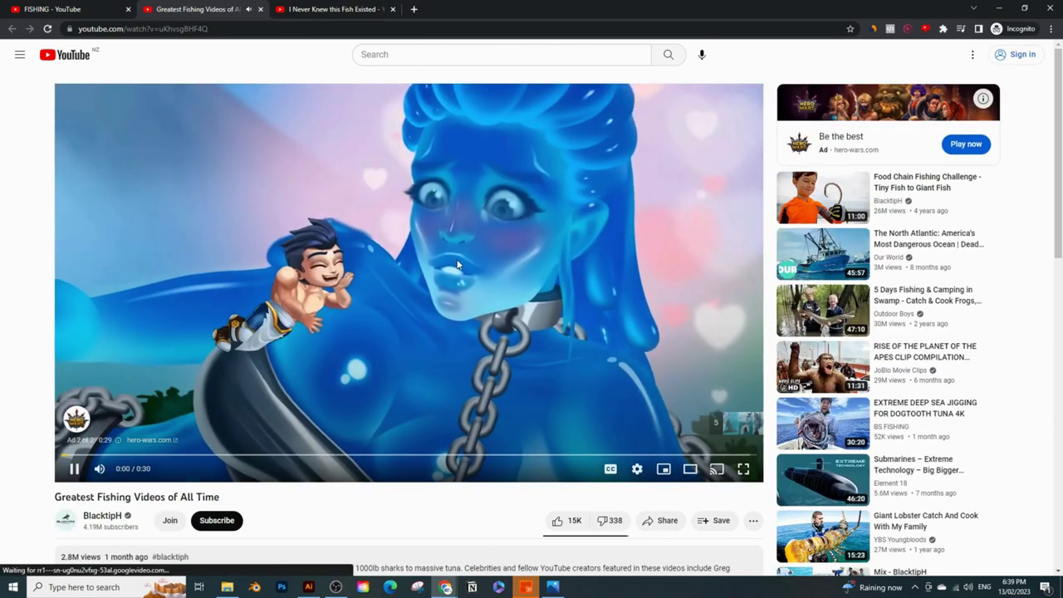
pyautogui.click(261, 9)
pyautogui.click(260, 10)
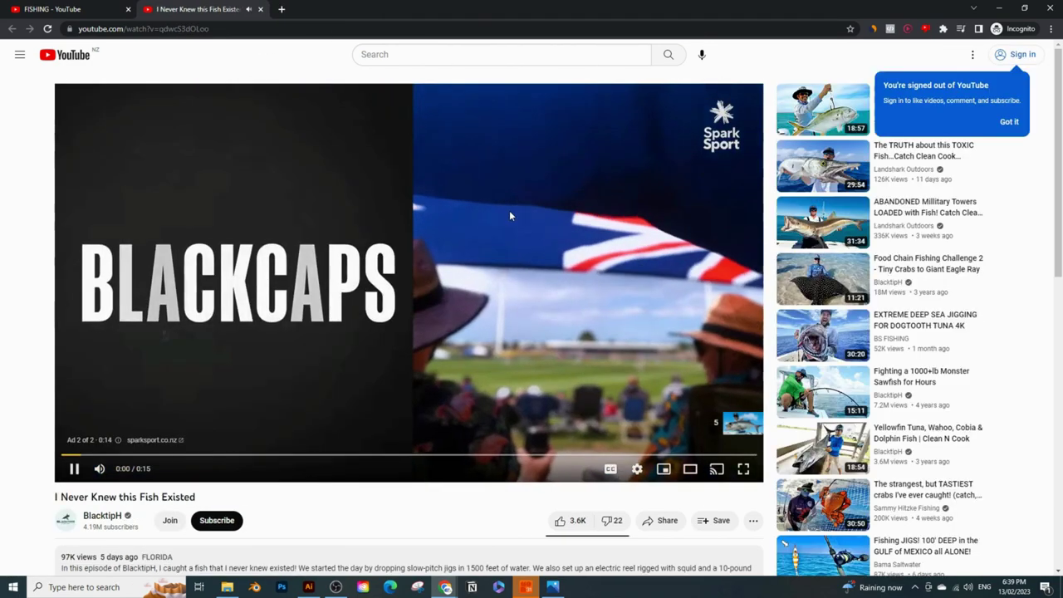
pyautogui.click(261, 9)
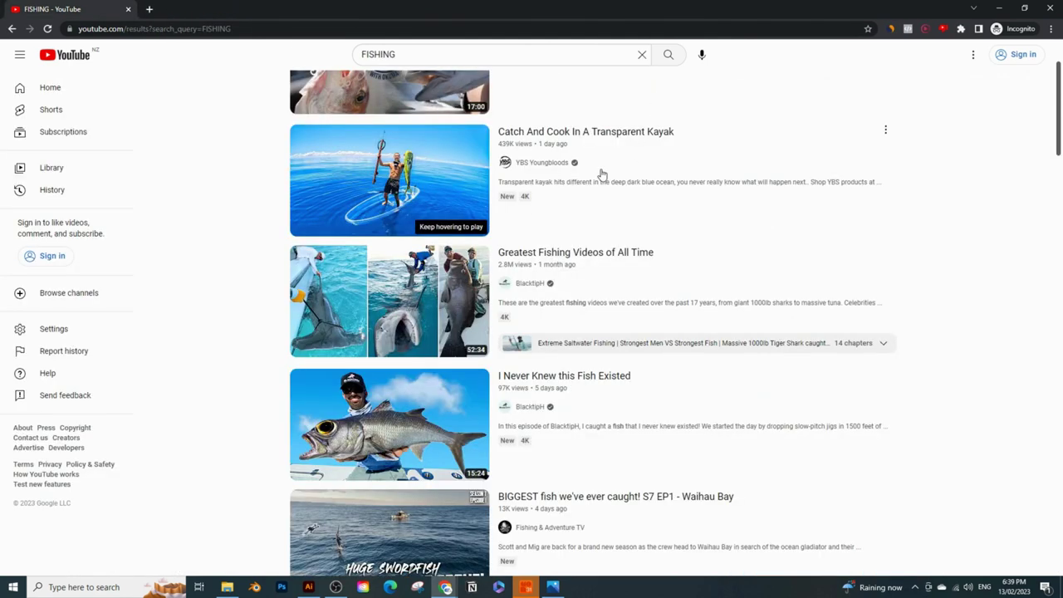
pyautogui.click(94, 52)
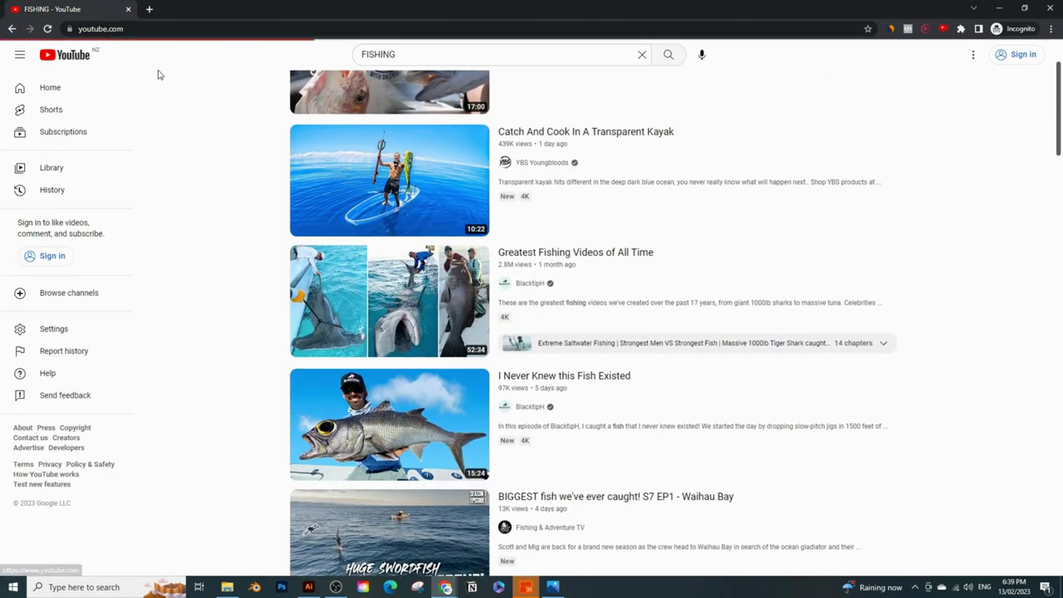
# Step: Refresh the YouTube home page and open "MONSTER Black Marlin Fishing in Panama" and the "RISKY Fishing Mission" video in separate background tabs
pyautogui.click(47, 29)
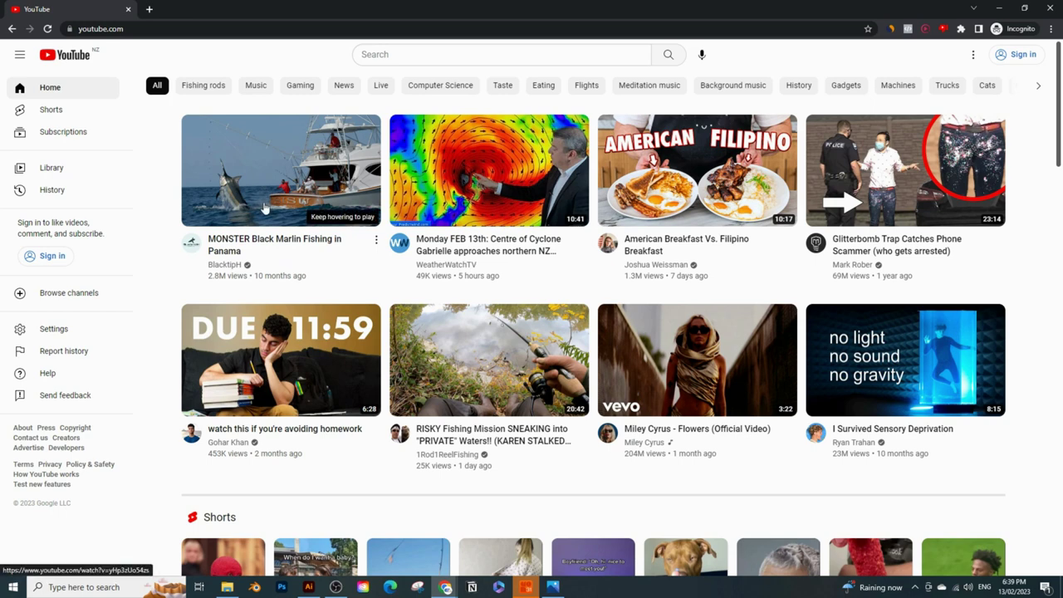
pyautogui.middleClick(264, 183)
pyautogui.scroll(-1, 465, 398)
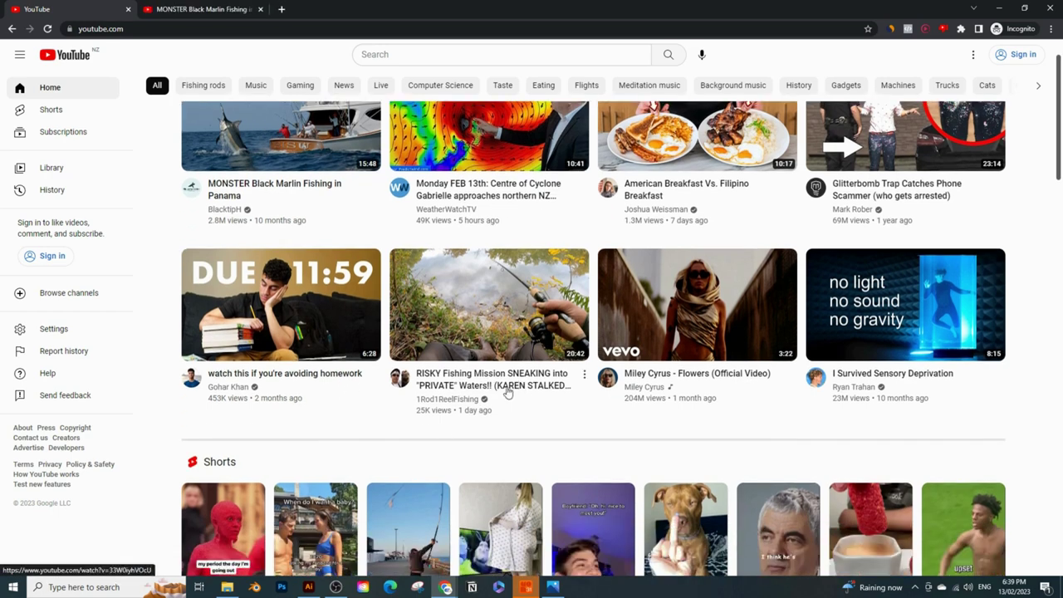
pyautogui.middleClick(505, 331)
pyautogui.scroll(-2, 506, 332)
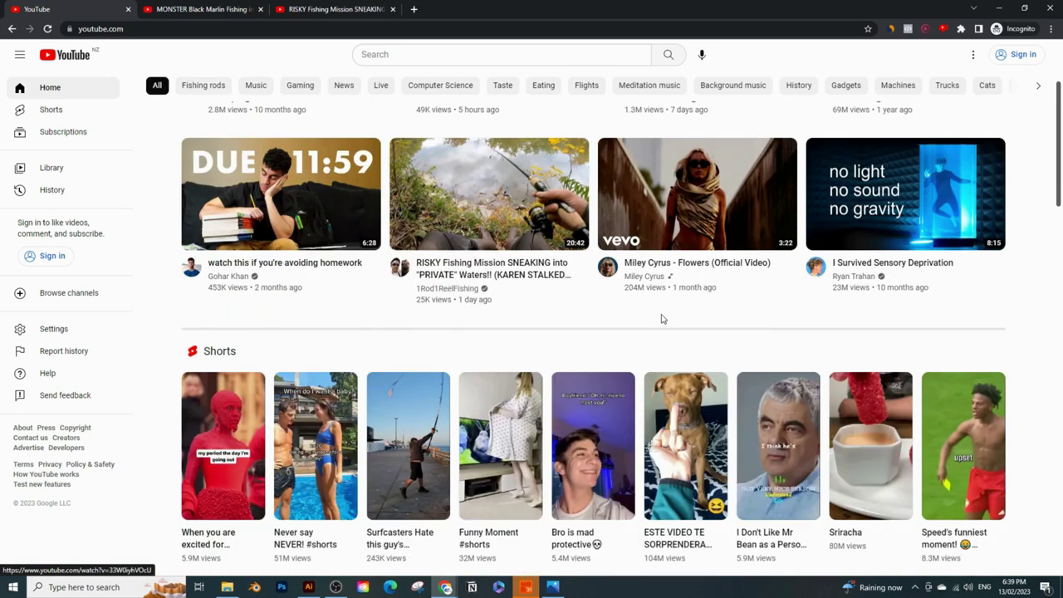
# Step: Look through the rest of the home page recommendations, refresh the page, and examine the new suggestions for fishing videos
pyautogui.scroll(-6, 662, 319)
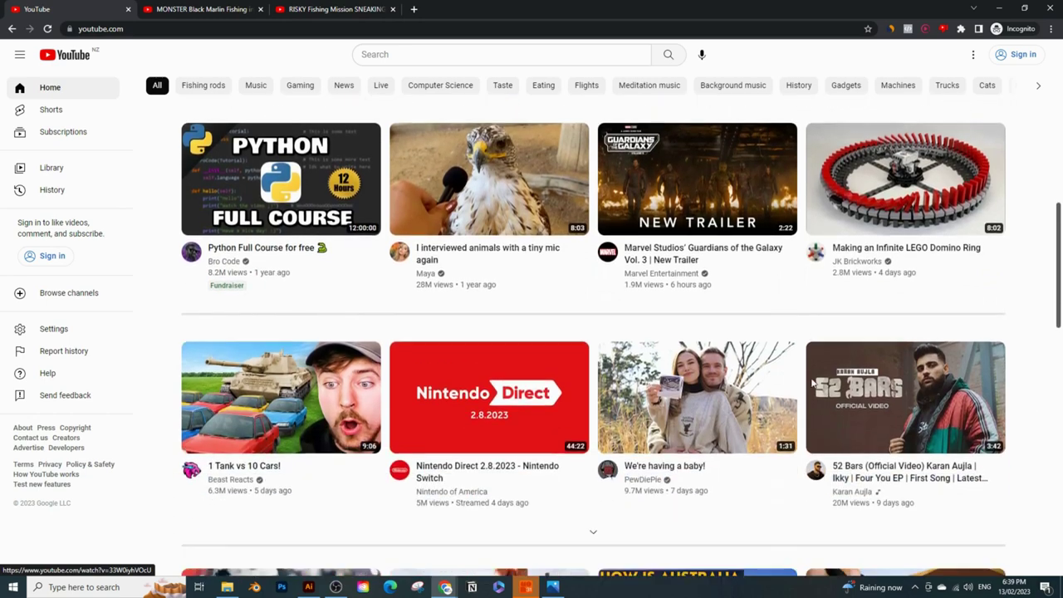
pyautogui.scroll(-7, 812, 382)
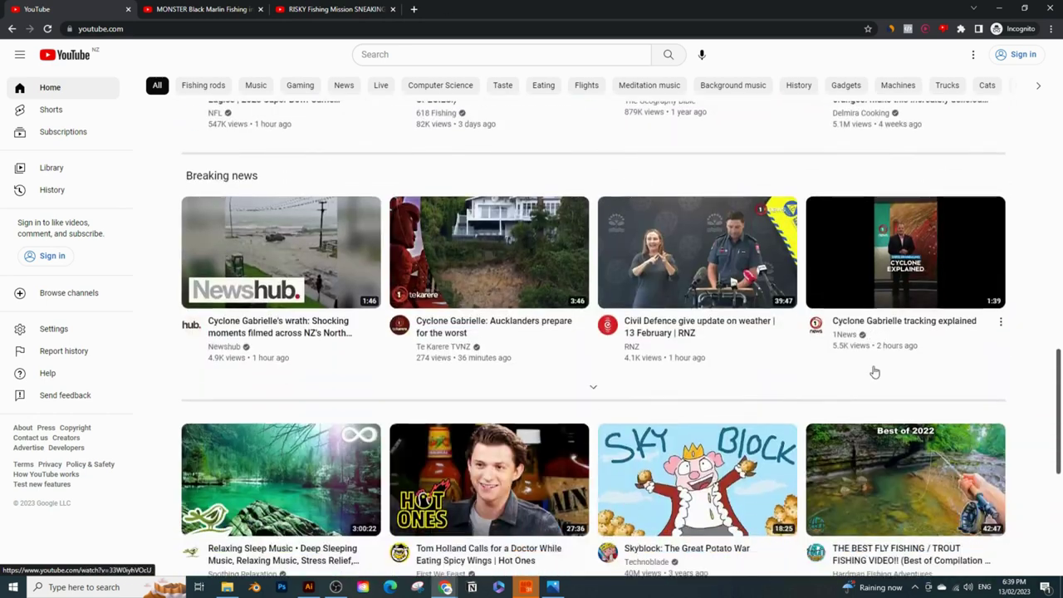
pyautogui.scroll(-1, 831, 349)
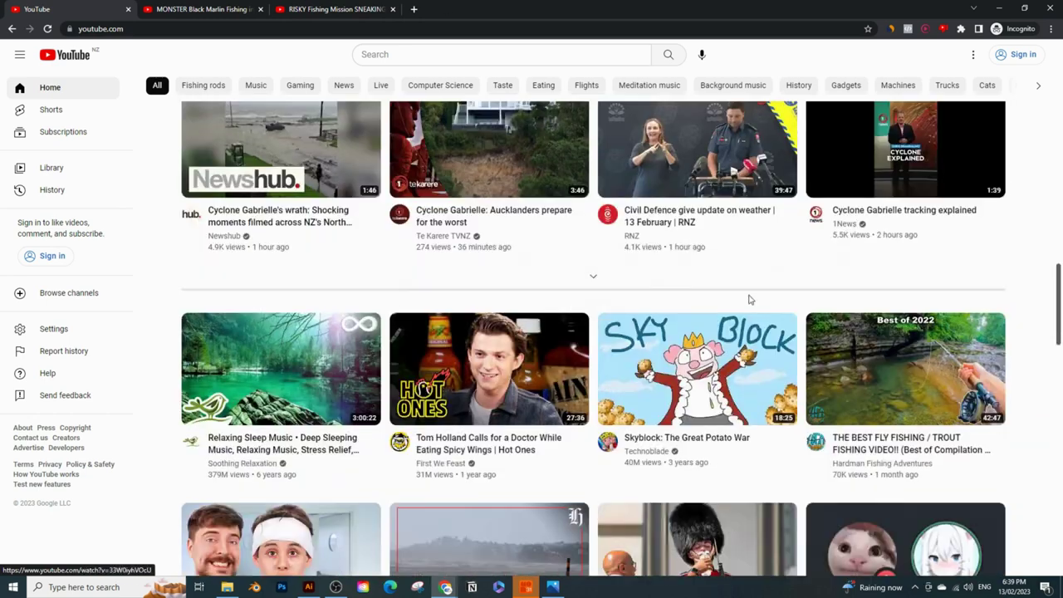
pyautogui.click(50, 29)
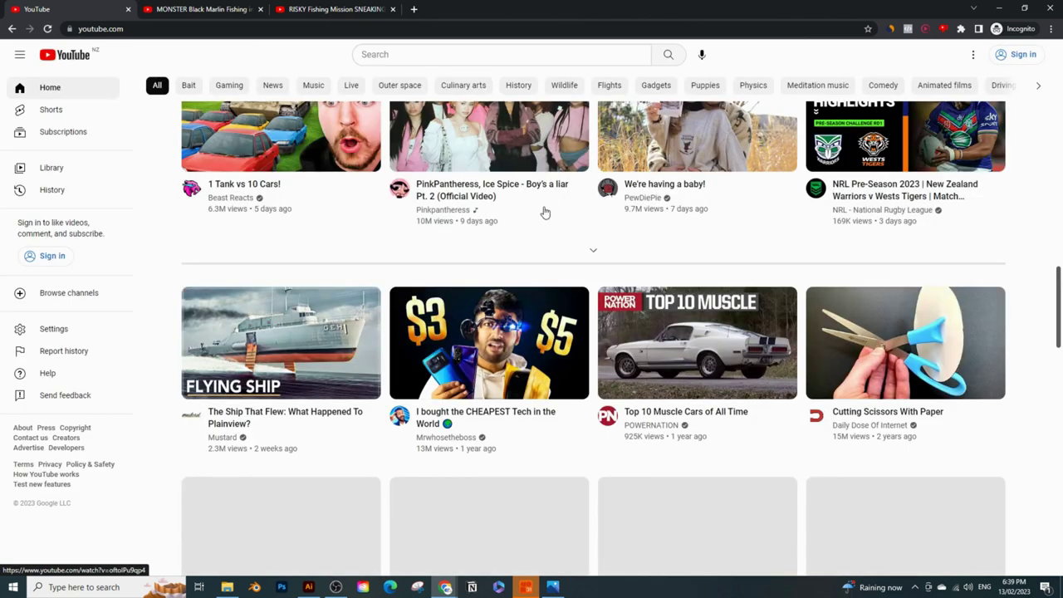
pyautogui.scroll(12, 544, 213)
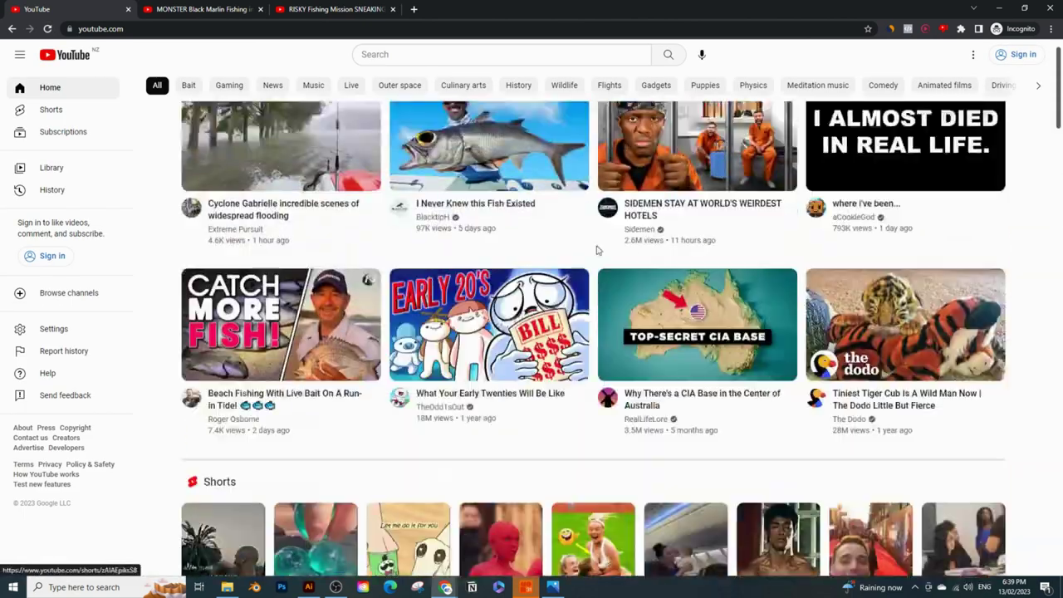
pyautogui.scroll(1, 596, 250)
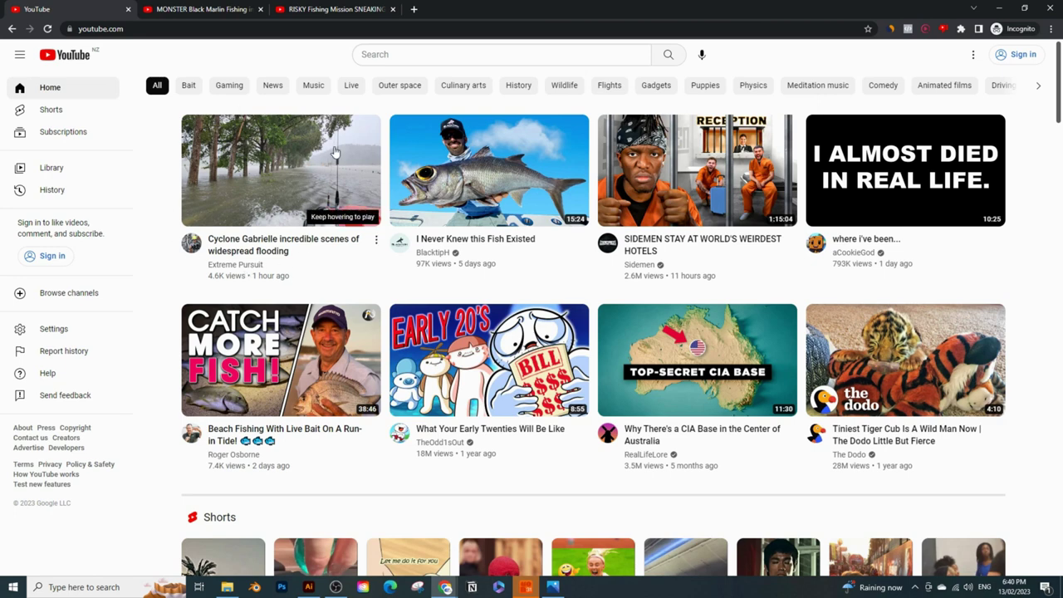
pyautogui.moveTo(290, 149)
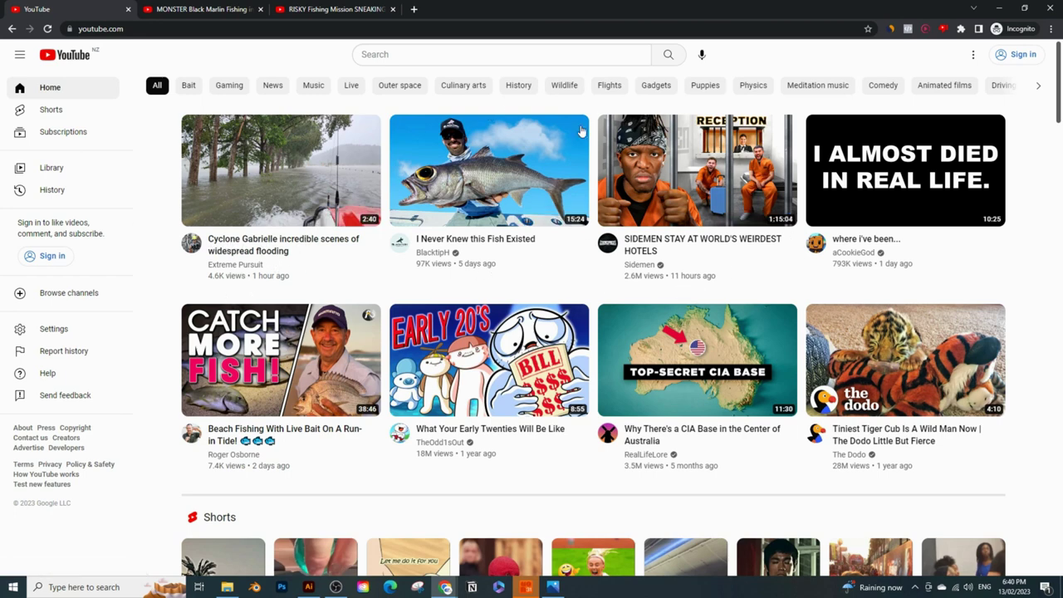
# Step: View the opened Black Marlin and "RISKY Fishing Mission" videos and check each one's view count and upload age
pyautogui.click(185, 9)
pyautogui.scroll(-2, 436, 330)
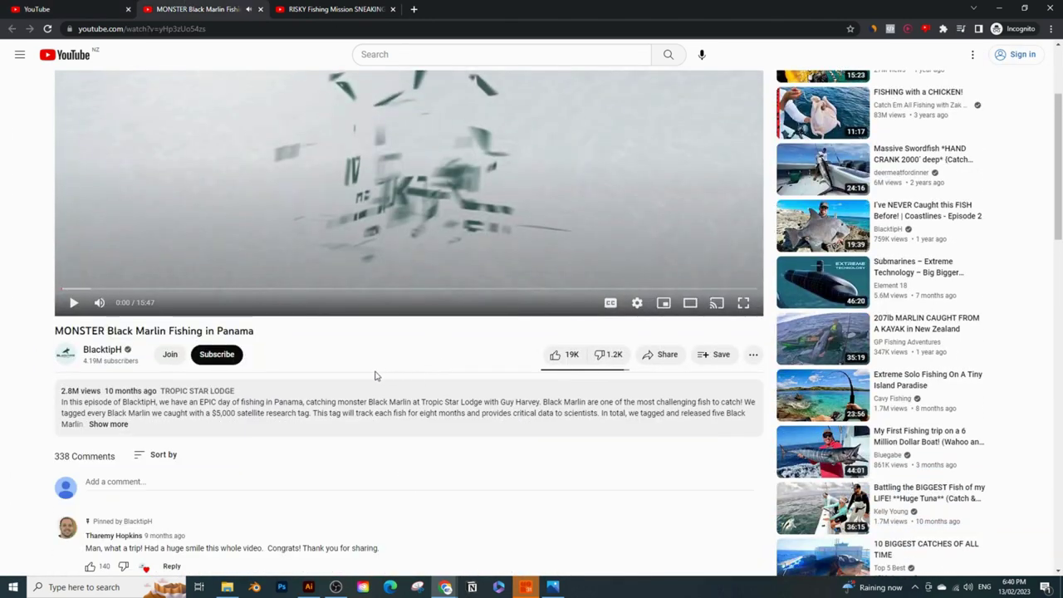
pyautogui.scroll(-1, 166, 362)
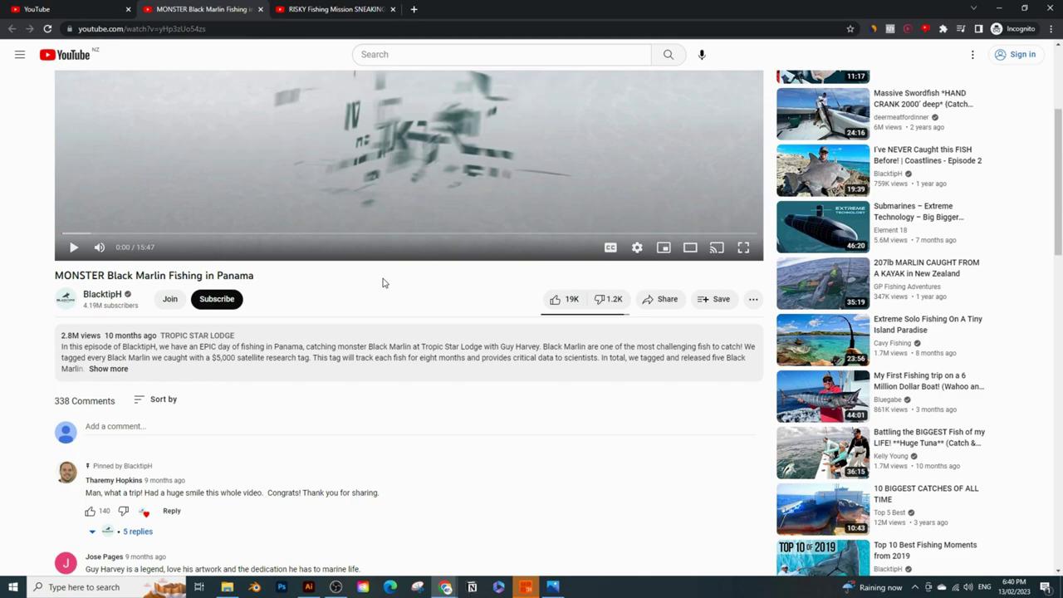
pyautogui.click(332, 9)
pyautogui.click(379, 329)
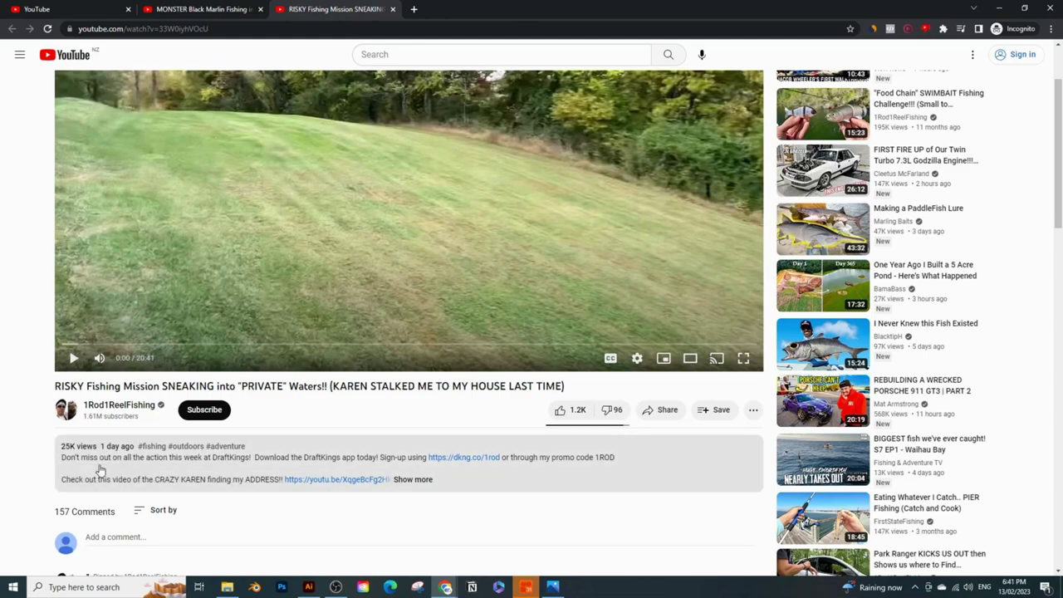
pyautogui.scroll(2, 166, 478)
# Step: Flip between the YouTube home page and the two fishing videos, ending on the details of the "RISKY Fishing Mission" video
pyautogui.click(92, 9)
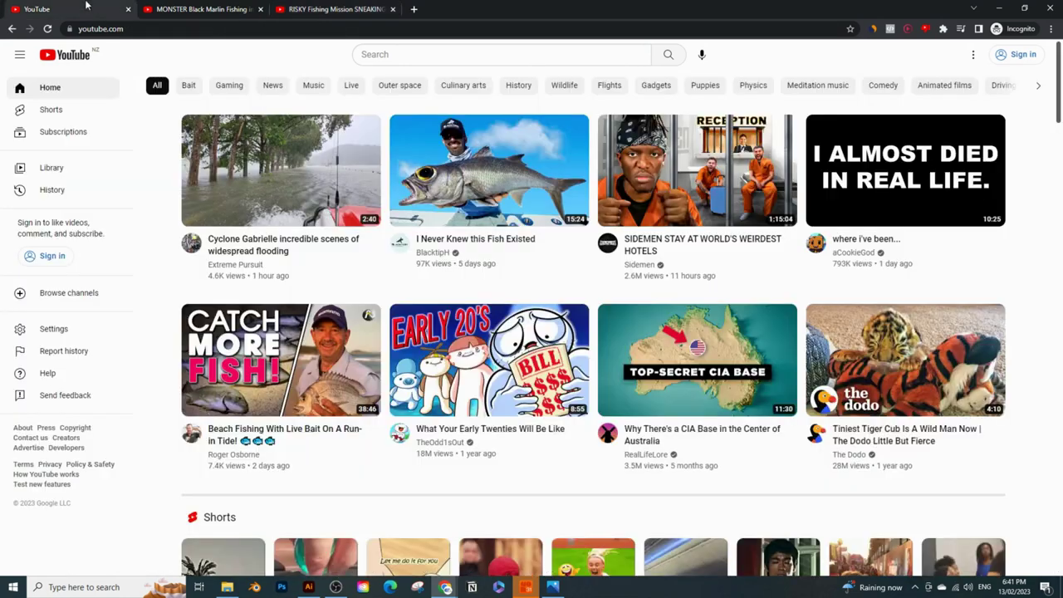
pyautogui.click(236, 7)
pyautogui.hotkey('ctrl', 'Tab')
pyautogui.click(230, 7)
pyautogui.hotkey('ctrl', 'Tab')
pyautogui.click(230, 6)
pyautogui.click(292, 12)
pyautogui.scroll(-1, 478, 368)
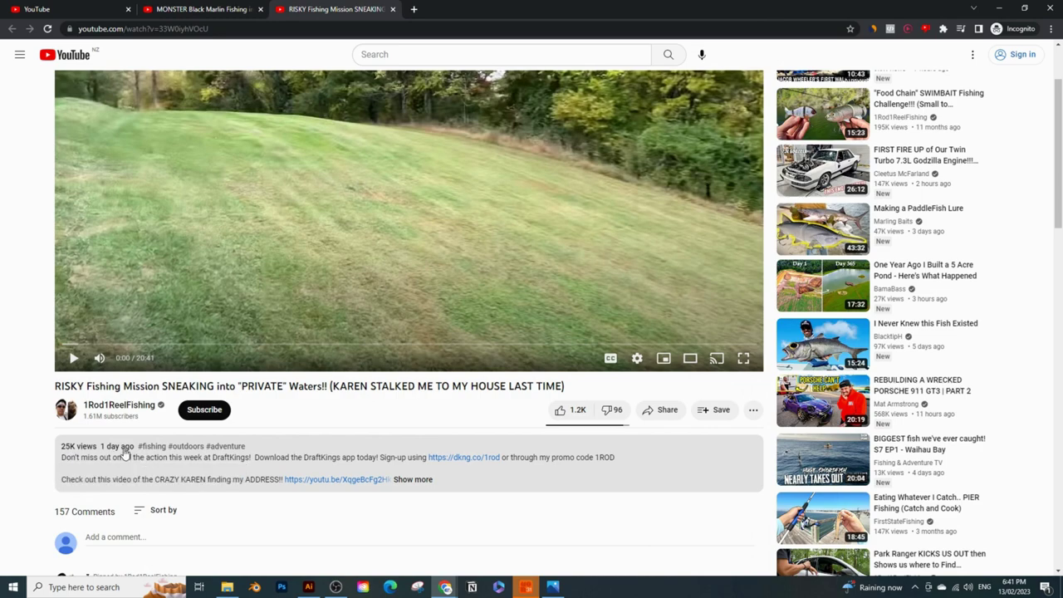
# Step: Open the 1Rod1ReelFishing channel in a new tab and look over its recently uploaded videos
pyautogui.middleClick(133, 407)
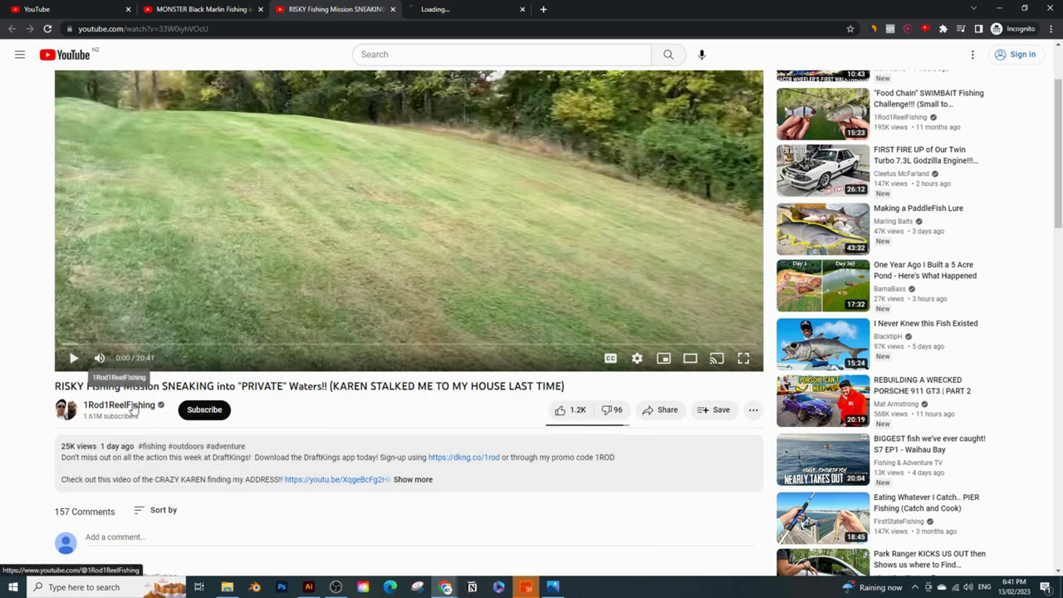
pyautogui.click(465, 9)
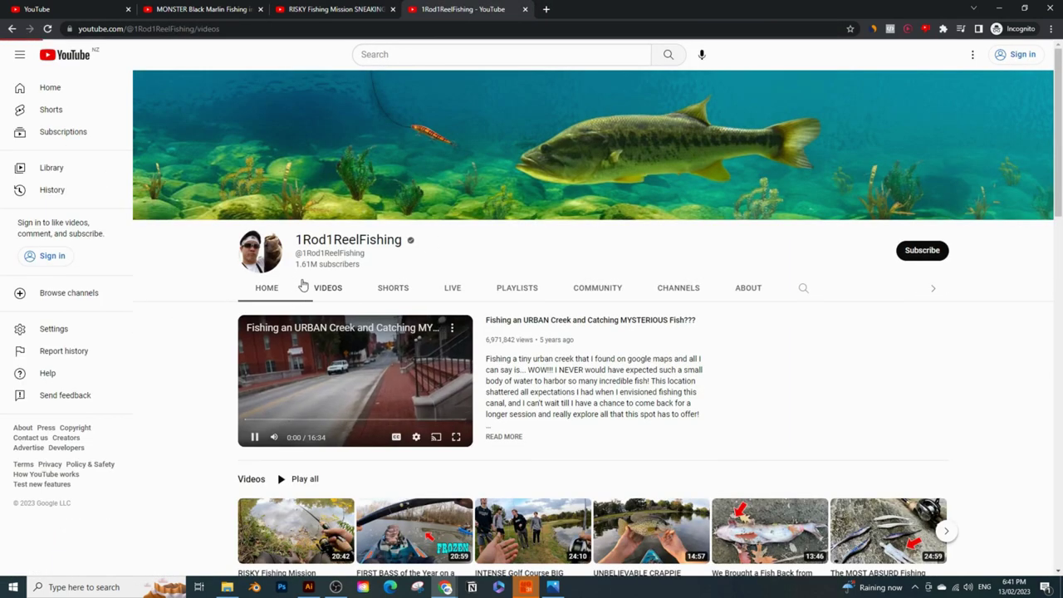
pyautogui.click(309, 287)
pyautogui.scroll(-2, 208, 328)
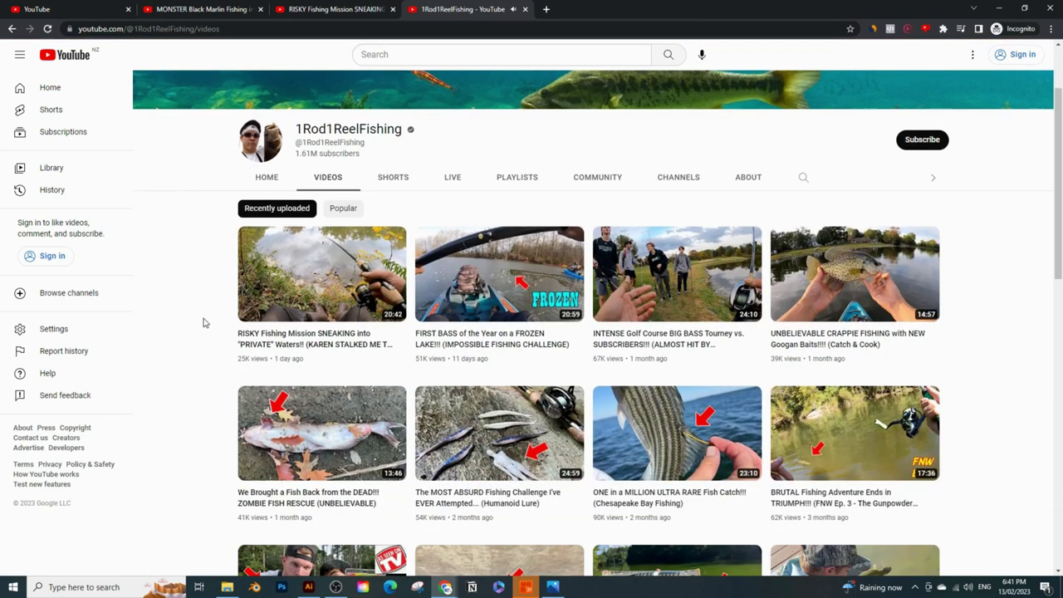
pyautogui.scroll(2, 204, 322)
# Step: Sort the 1Rod1ReelFishing channel's videos by Popular and examine the titles, views and ages of its top videos
pyautogui.click(355, 322)
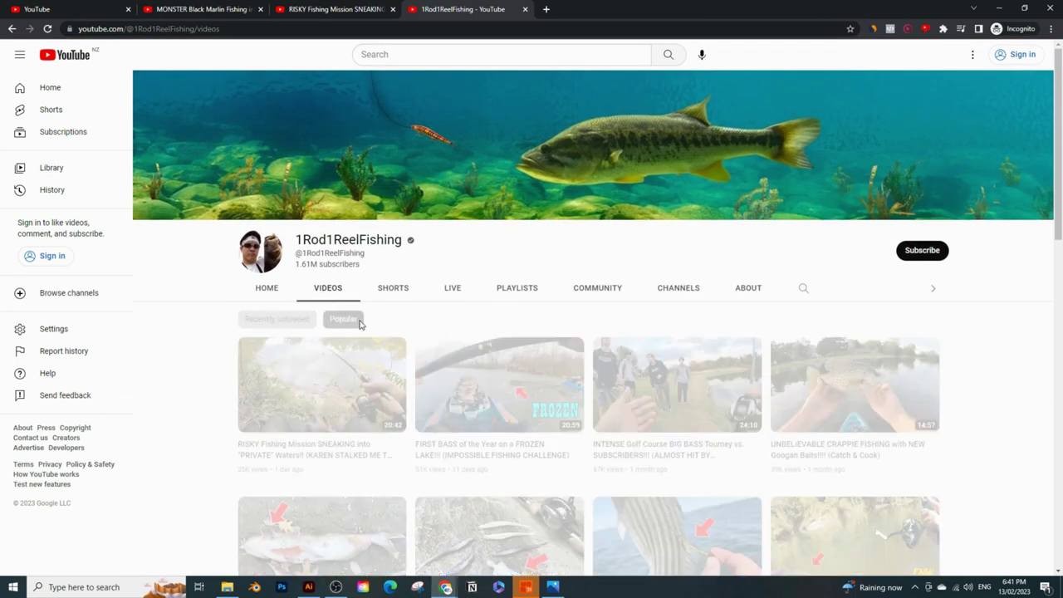
pyautogui.scroll(-5, 216, 359)
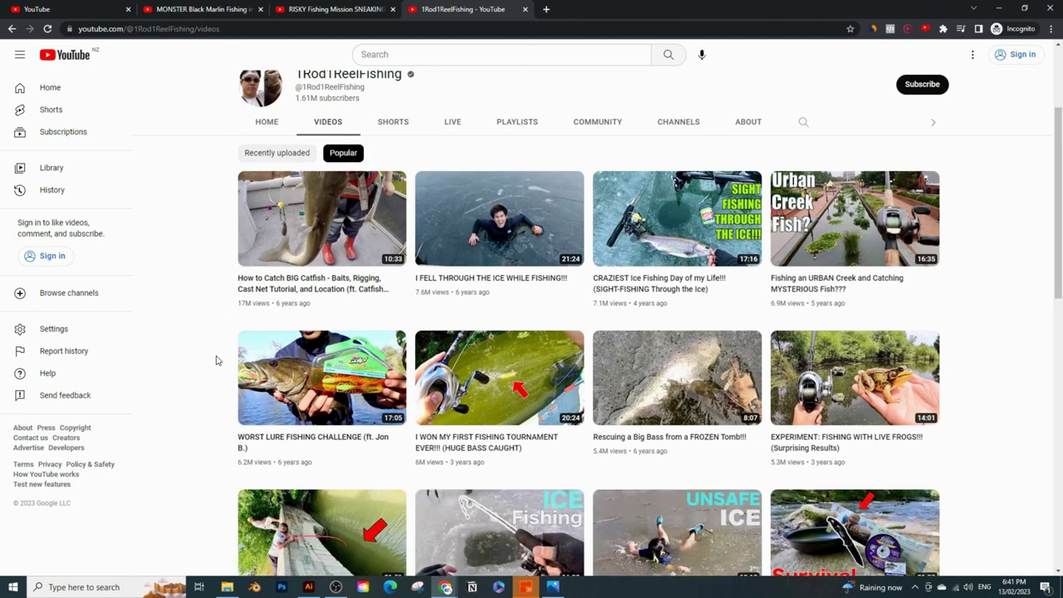
pyautogui.scroll(4, 219, 349)
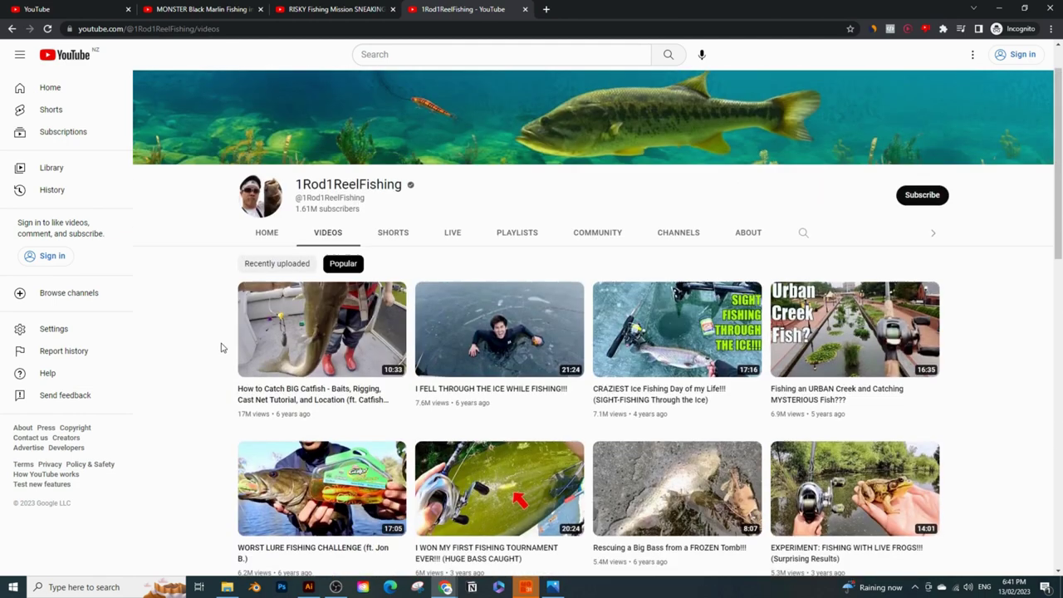
pyautogui.scroll(-1, 211, 328)
pyautogui.scroll(-2, 211, 328)
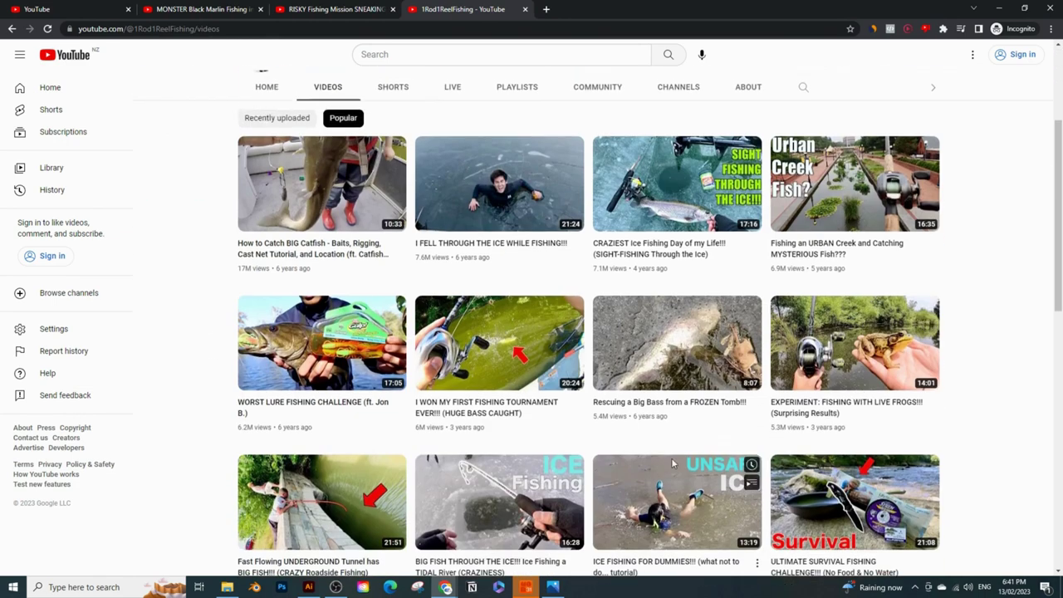
pyautogui.scroll(3, 307, 423)
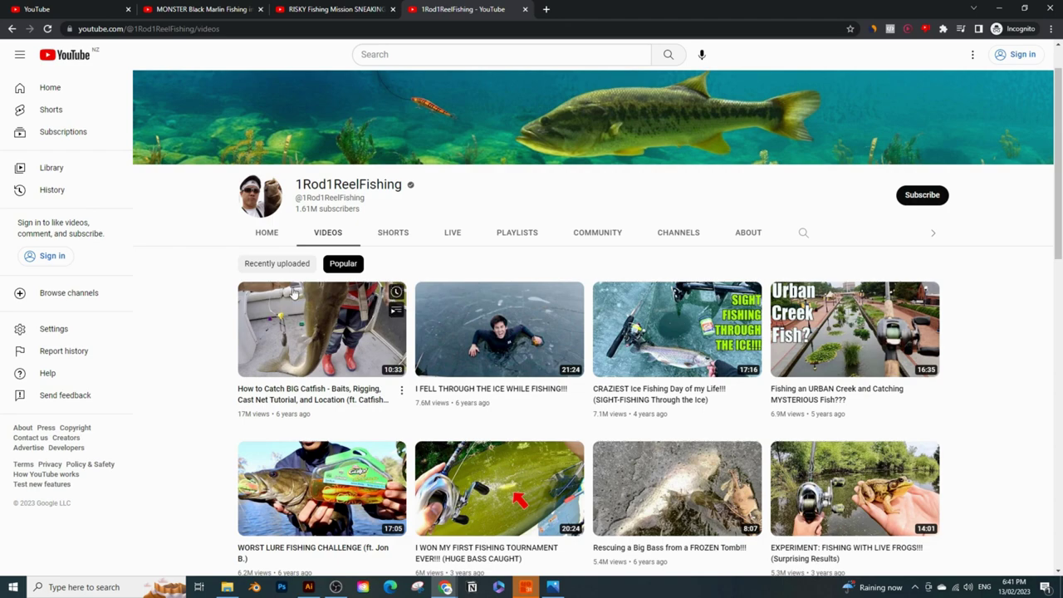
# Step: Refresh the YouTube home page, open "A Week of Fly Fishing in Alaska" in its own tab and pause it
pyautogui.click(78, 7)
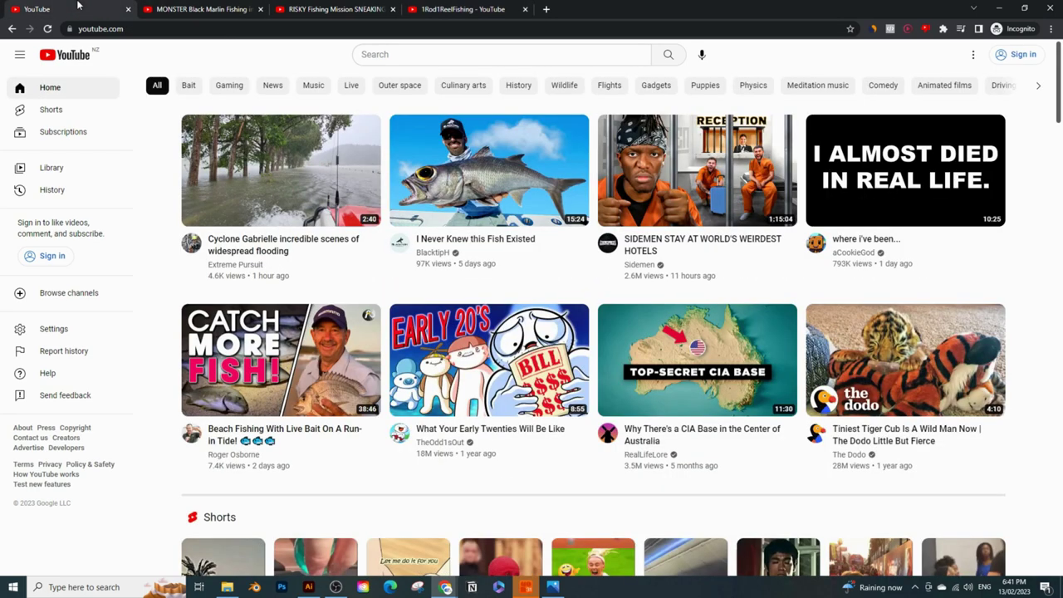
pyautogui.click(48, 30)
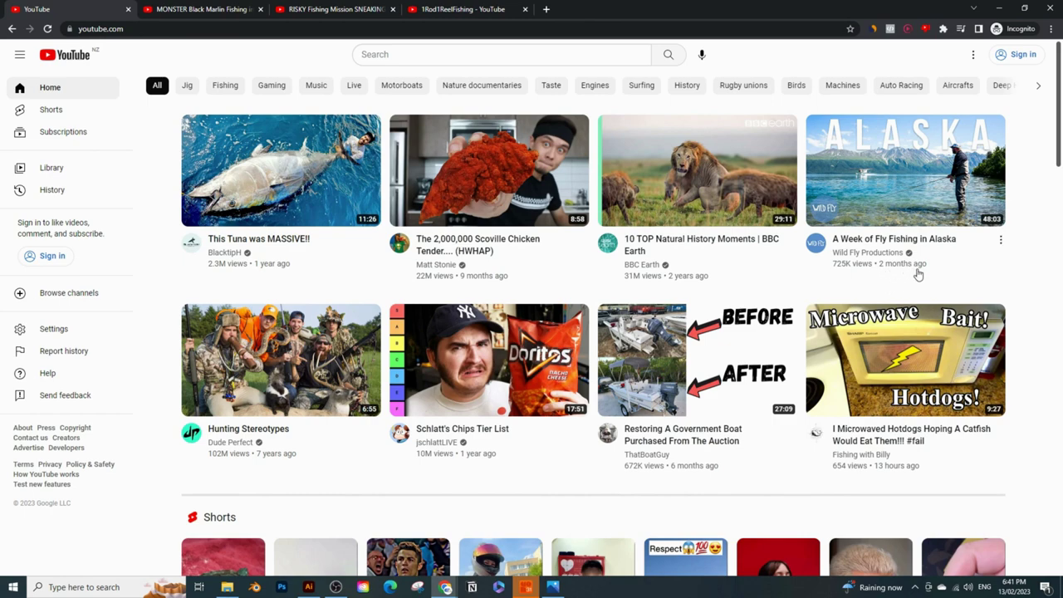
pyautogui.middleClick(882, 198)
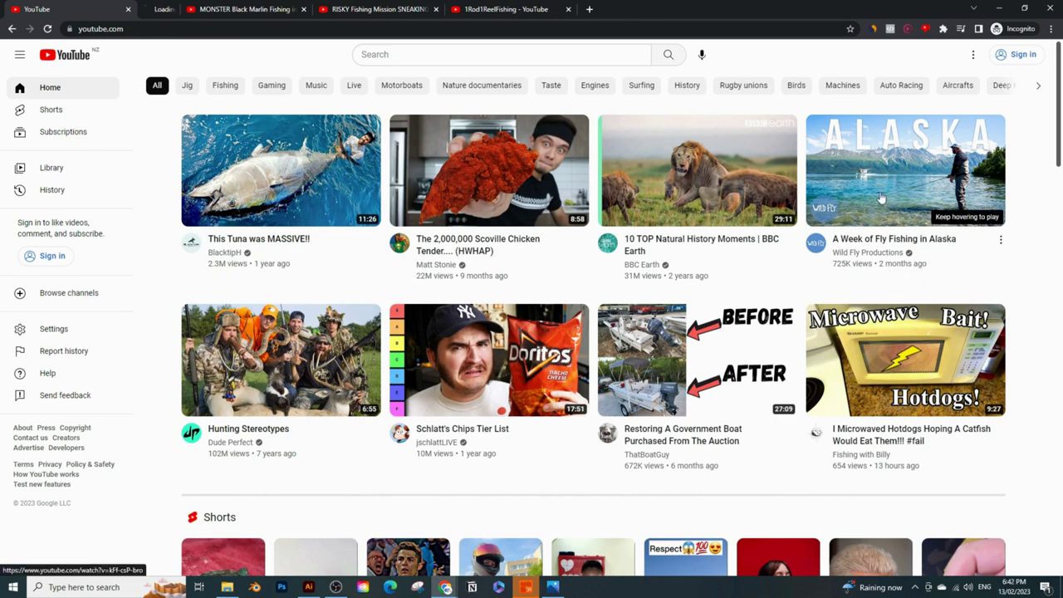
pyautogui.click(199, 9)
pyautogui.click(418, 327)
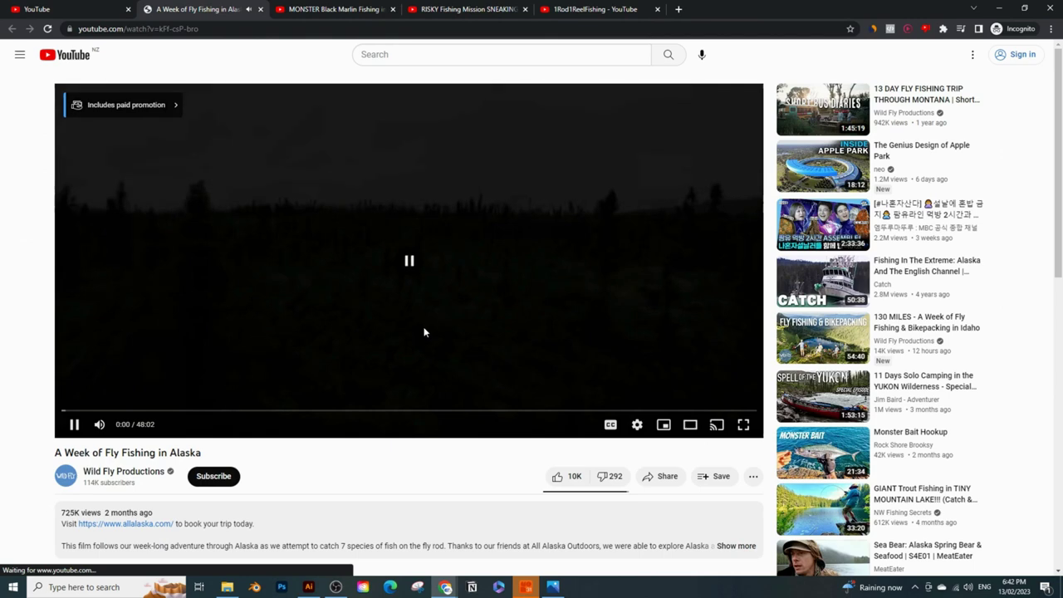
# Step: Expand the Alaska video's description and check its views, upload date and the channel's subscriber count
pyautogui.scroll(-2, 415, 515)
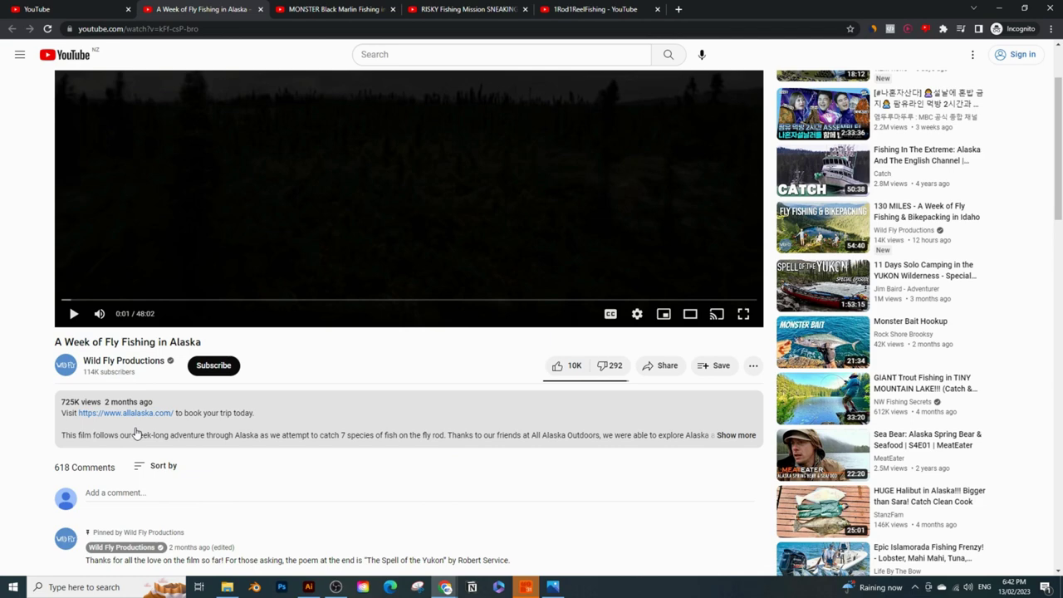
pyautogui.moveTo(71, 409)
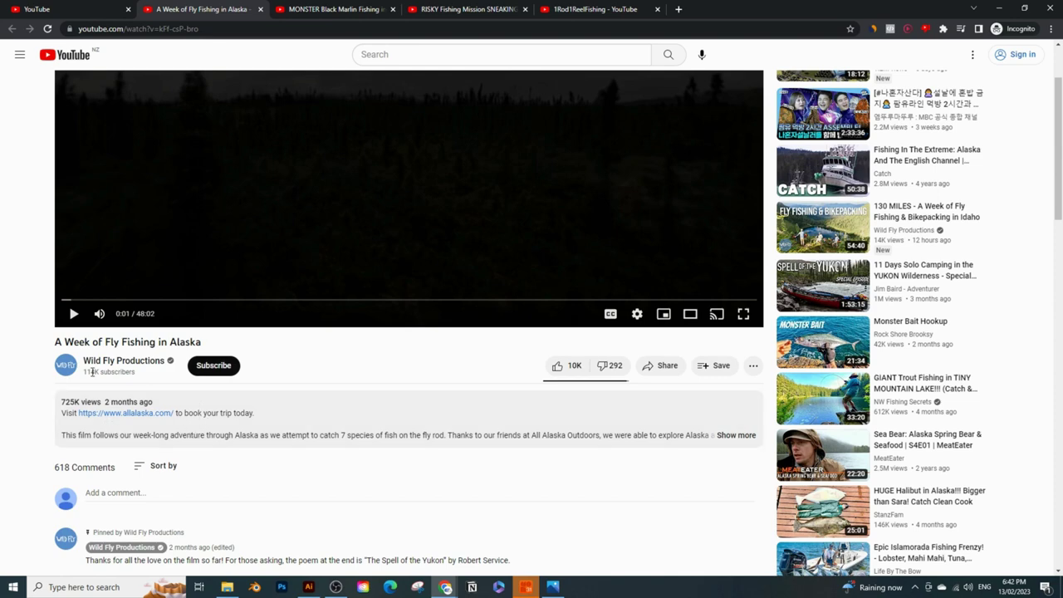
pyautogui.click(249, 415)
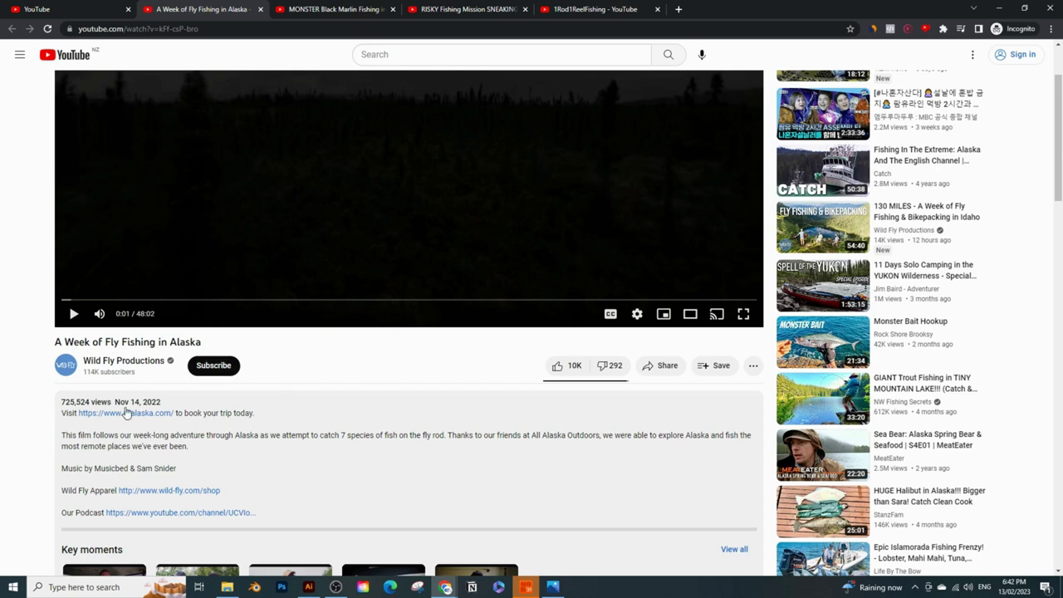
# Step: Copy the words "Fly Fishing" from the Alaska video's title
pyautogui.moveTo(105, 347); pyautogui.dragTo(152, 344)
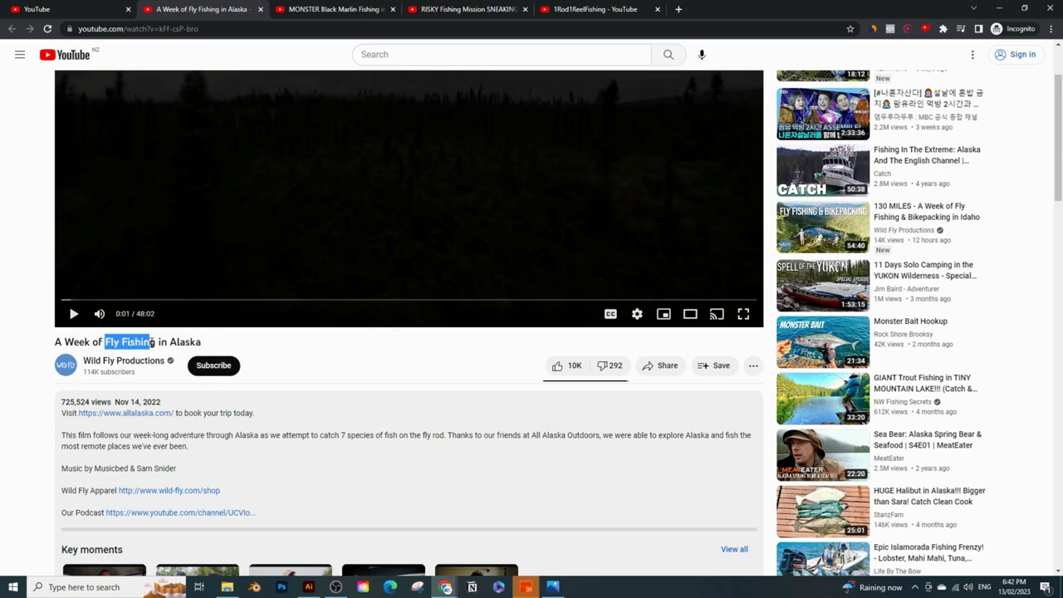
pyautogui.rightClick(152, 341)
pyautogui.click(197, 352)
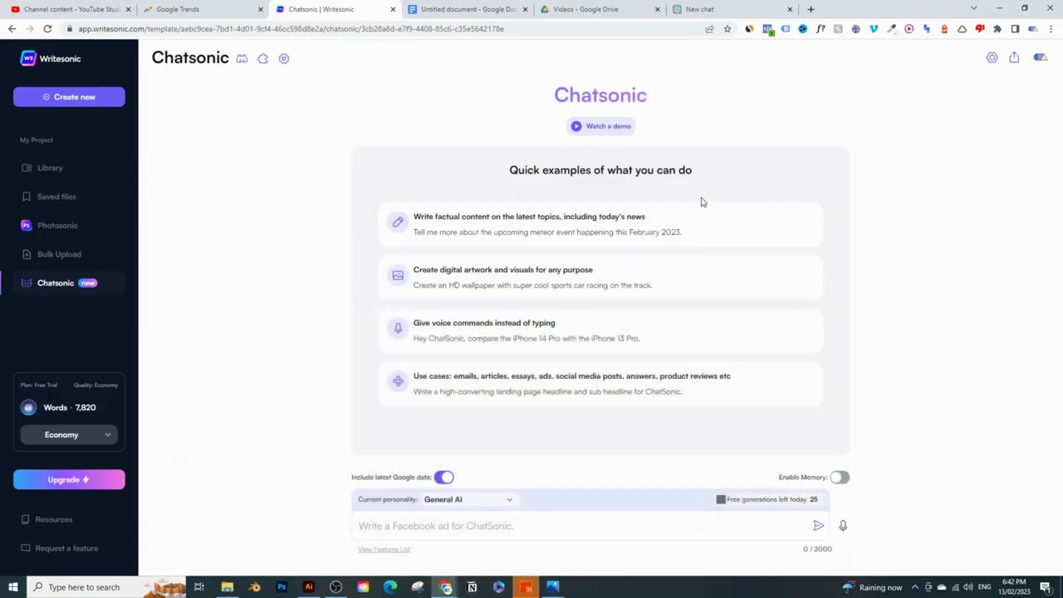
# Step: Switch to Google Trends and look up the copied search term "Fly Fishing"
pyautogui.click(581, 9)
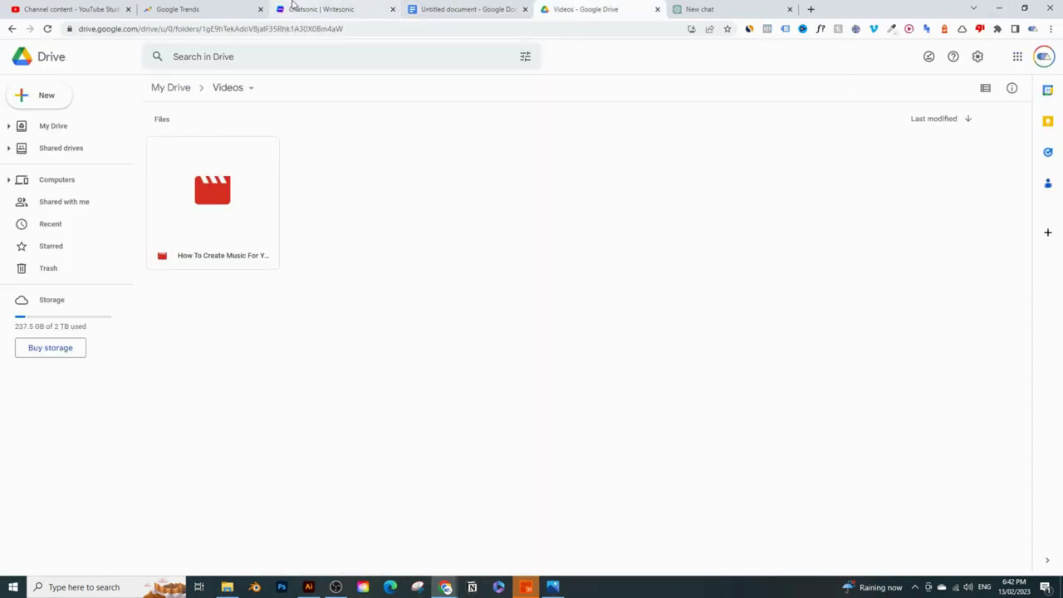
pyautogui.click(246, 6)
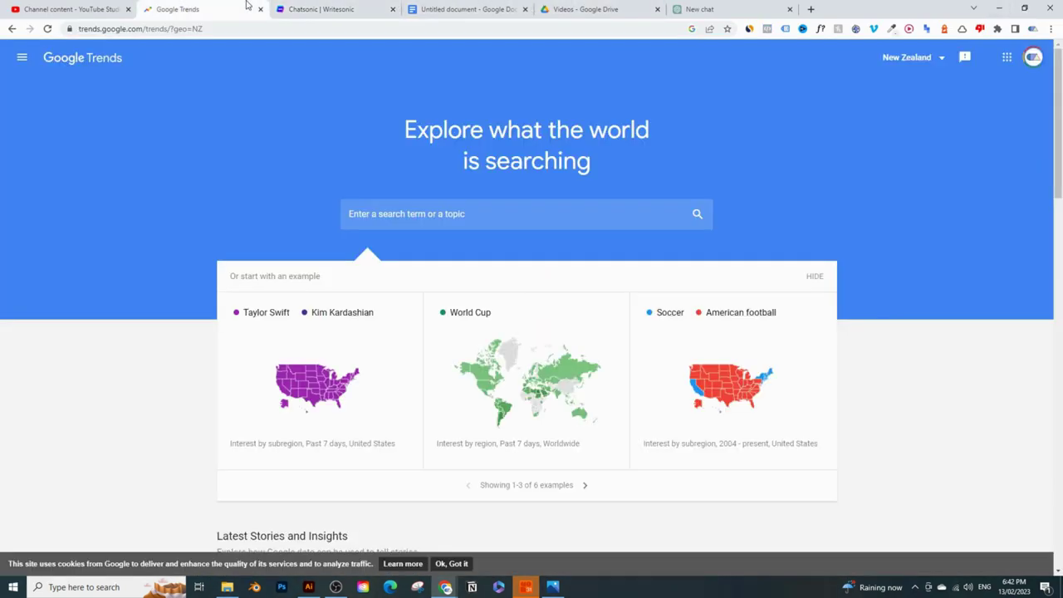
pyautogui.click(417, 215)
pyautogui.hotkey('ctrl', 'v')
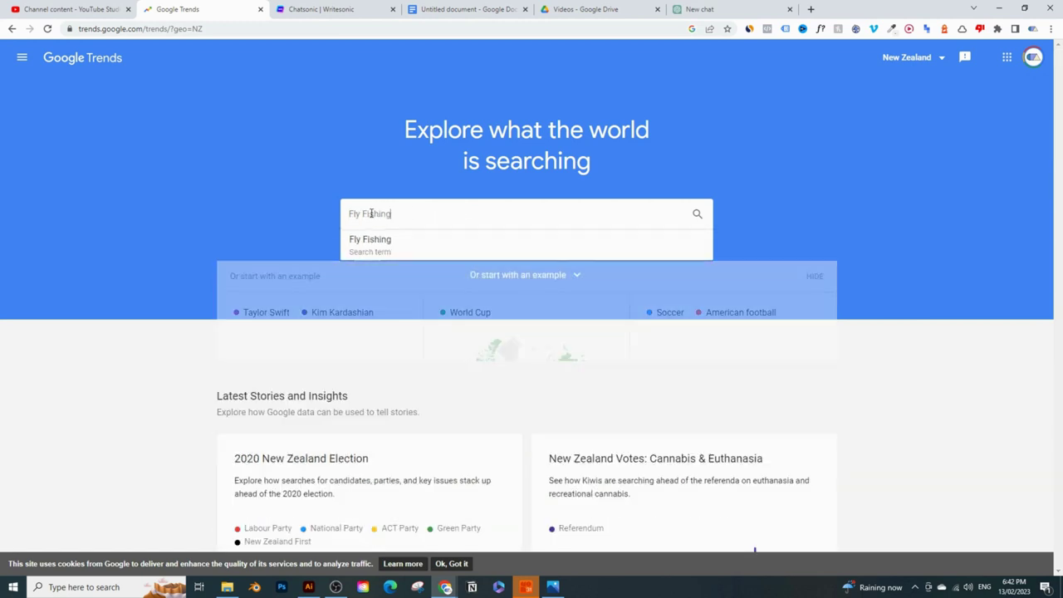
pyautogui.press('Return')
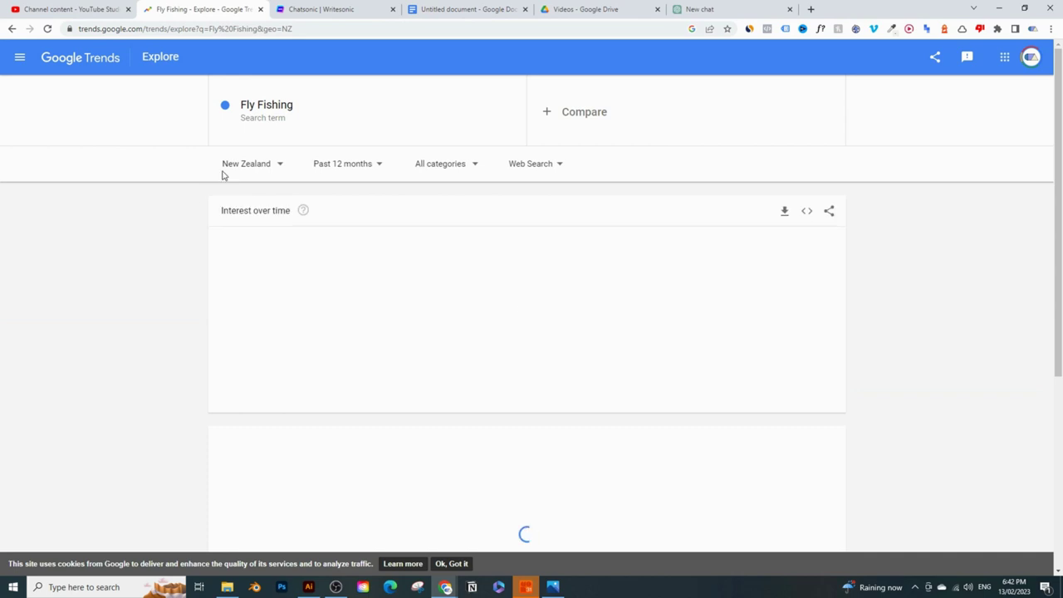
# Step: Set the Fly Fishing trend to Worldwide, Past 5 years and YouTube Search, and look over its charts
pyautogui.click(246, 164)
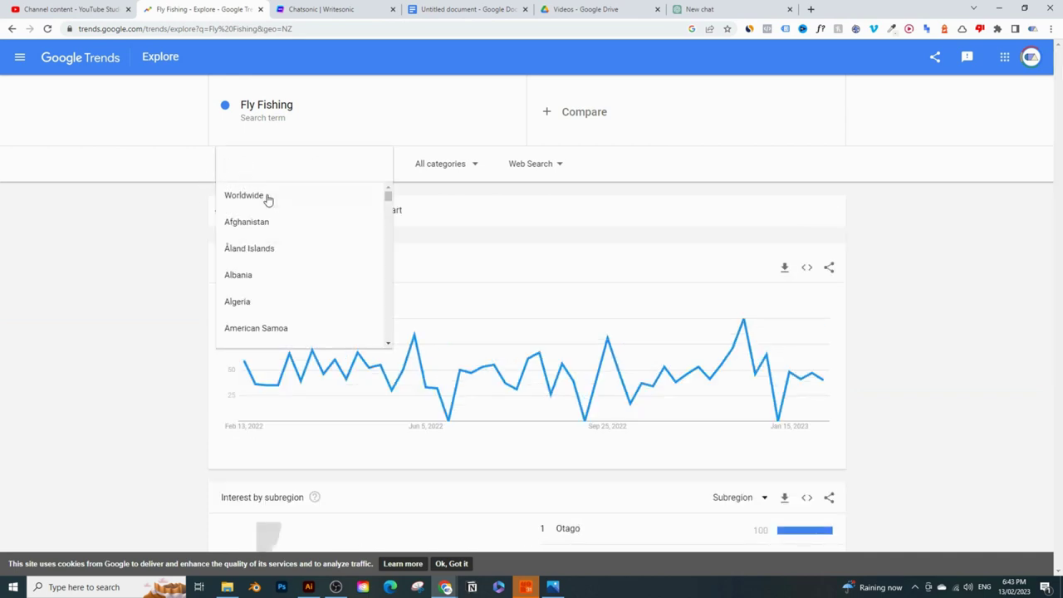
pyautogui.click(266, 197)
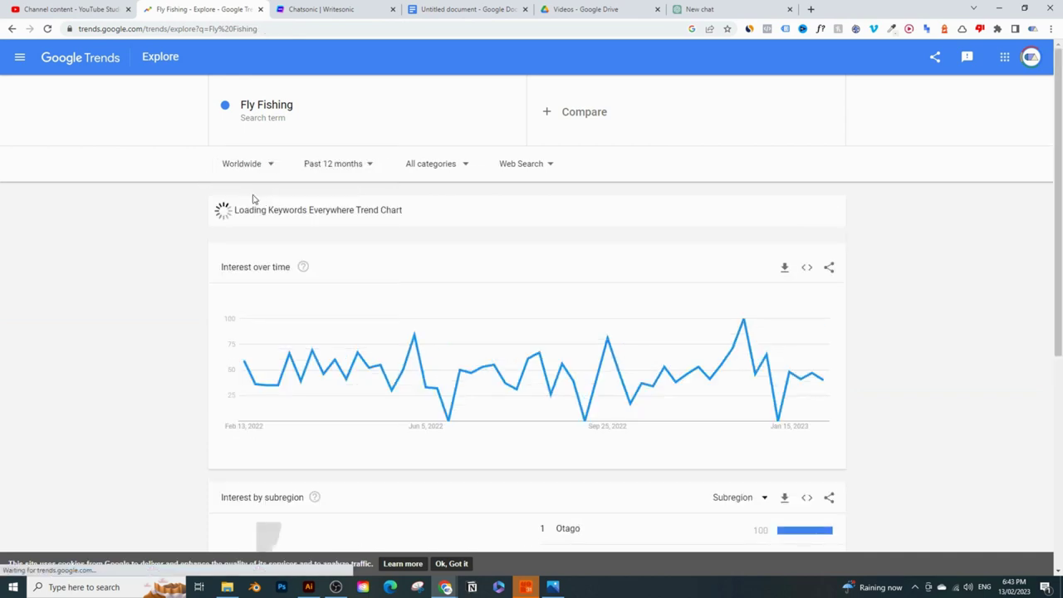
pyautogui.click(340, 171)
pyautogui.click(336, 353)
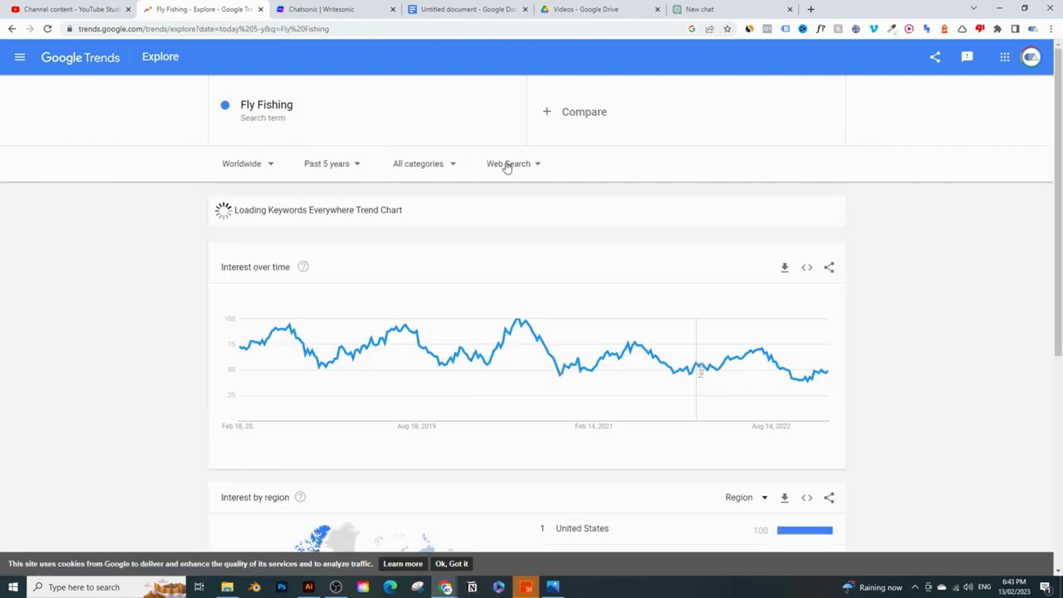
pyautogui.click(522, 166)
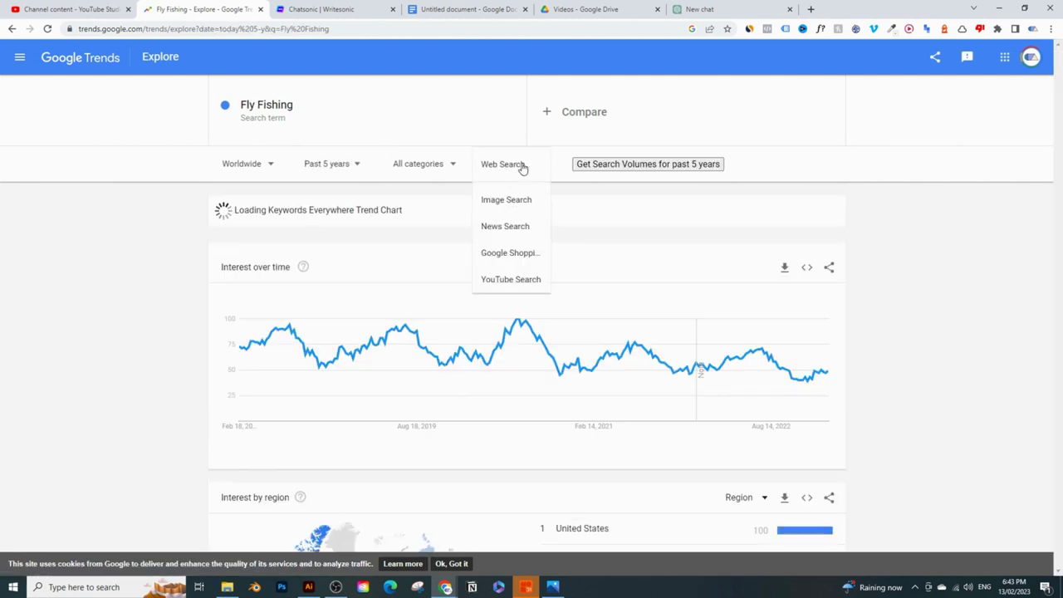
pyautogui.click(511, 279)
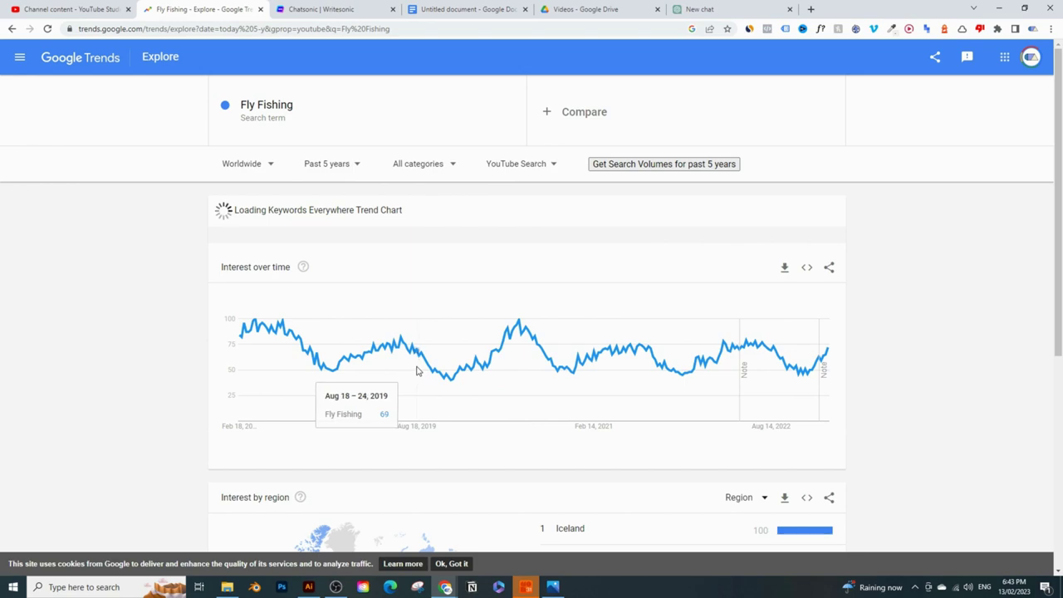
pyautogui.scroll(-2, 550, 331)
pyautogui.scroll(2, 550, 331)
pyautogui.scroll(-2, 534, 297)
pyautogui.scroll(2, 648, 297)
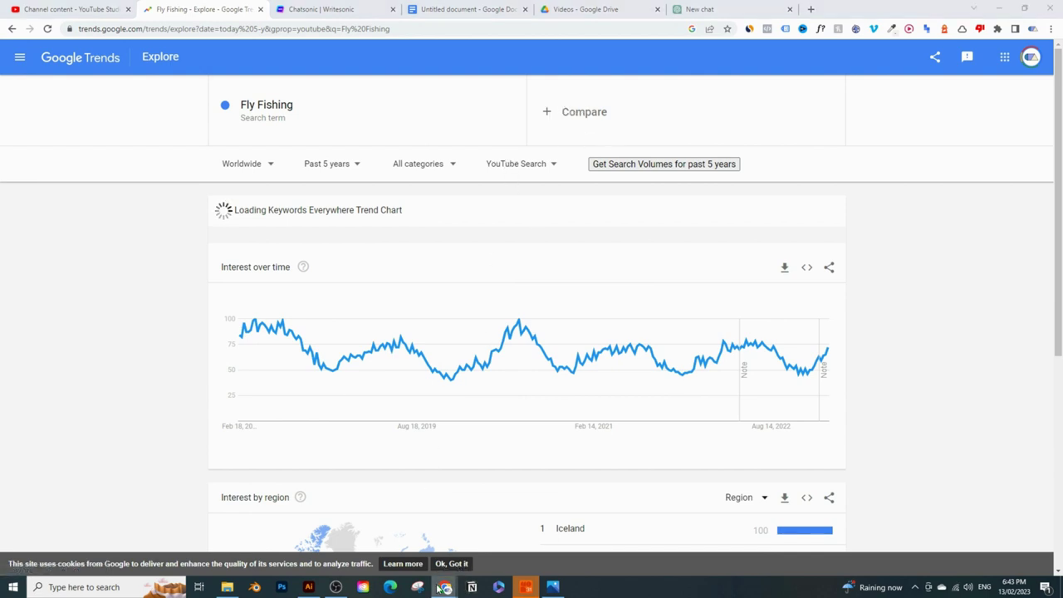
# Step: Return to the YouTube window, open the Wild Fly Productions channel in its own tab and show its videos
pyautogui.moveTo(446, 587)
pyautogui.click(501, 532)
pyautogui.middleClick(124, 371)
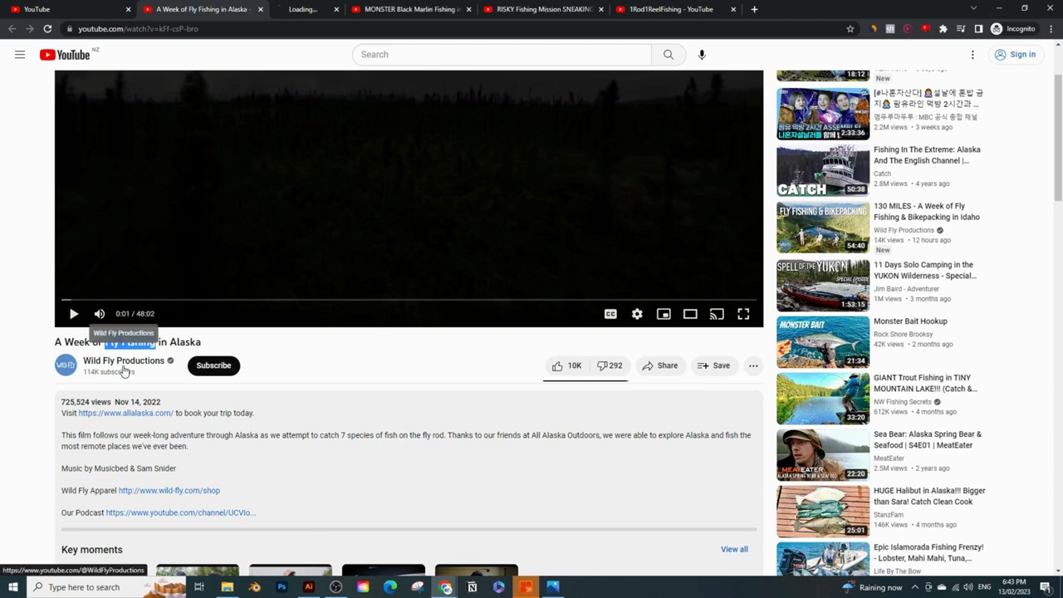
pyautogui.click(322, 9)
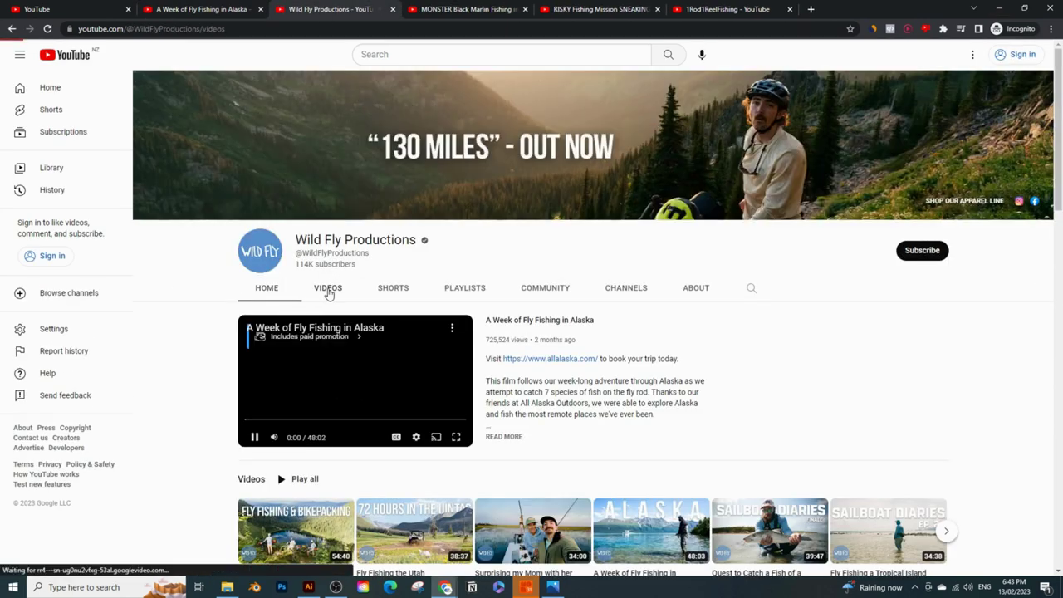
pyautogui.click(328, 287)
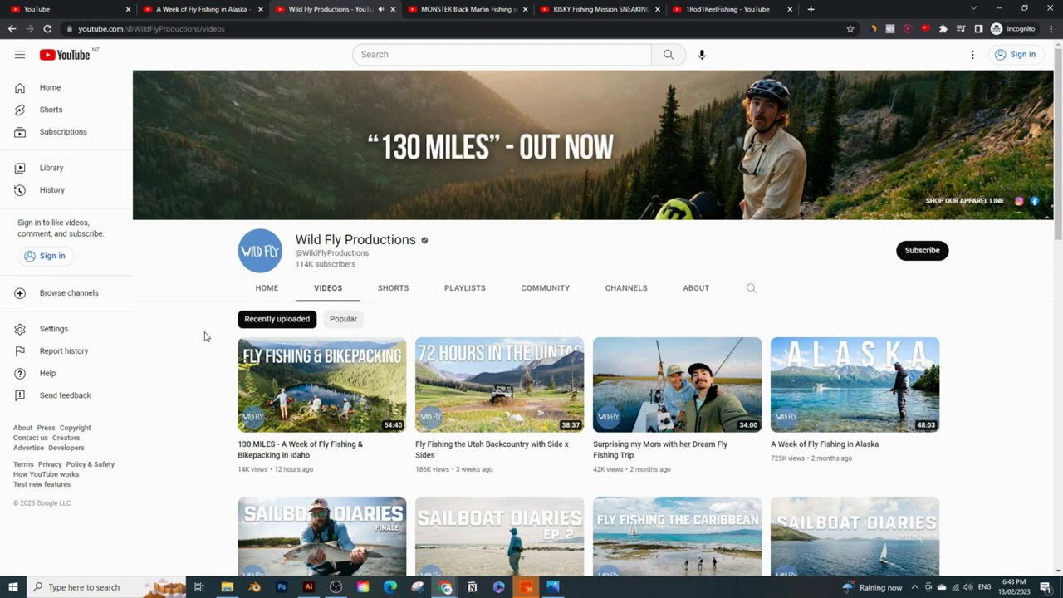
# Step: Examine the titles, views and ages of Wild Fly Productions' recently uploaded videos
pyautogui.scroll(-1, 275, 272)
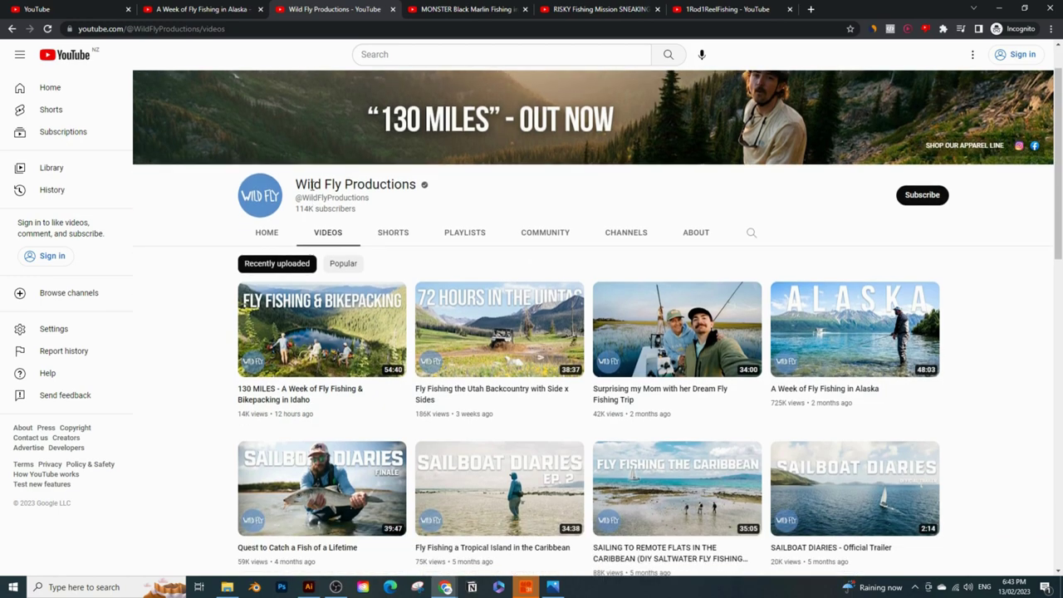
pyautogui.scroll(-1, 449, 207)
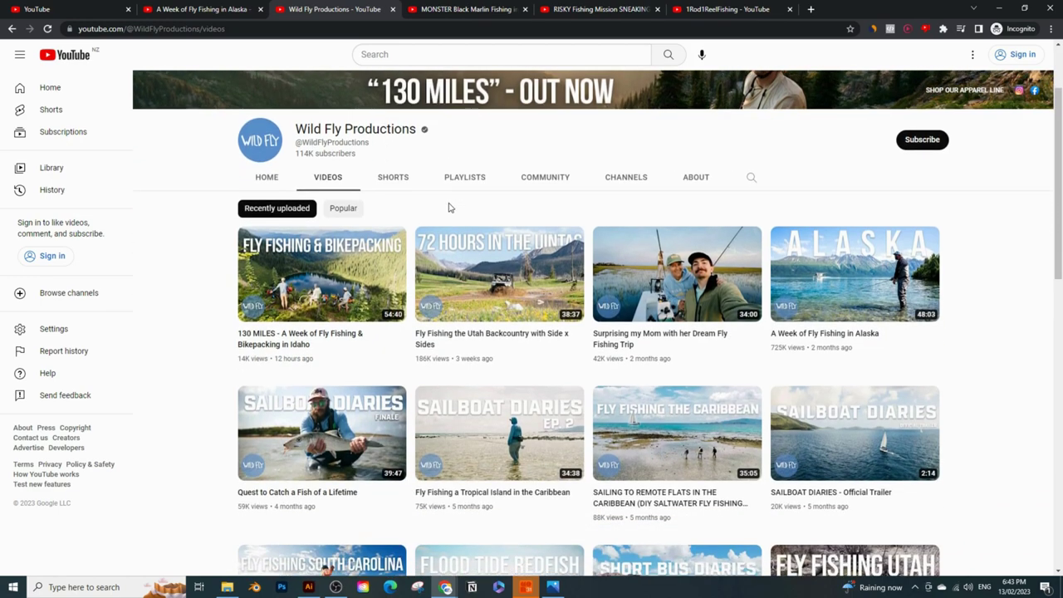
pyautogui.scroll(-5, 448, 207)
pyautogui.scroll(5, 546, 311)
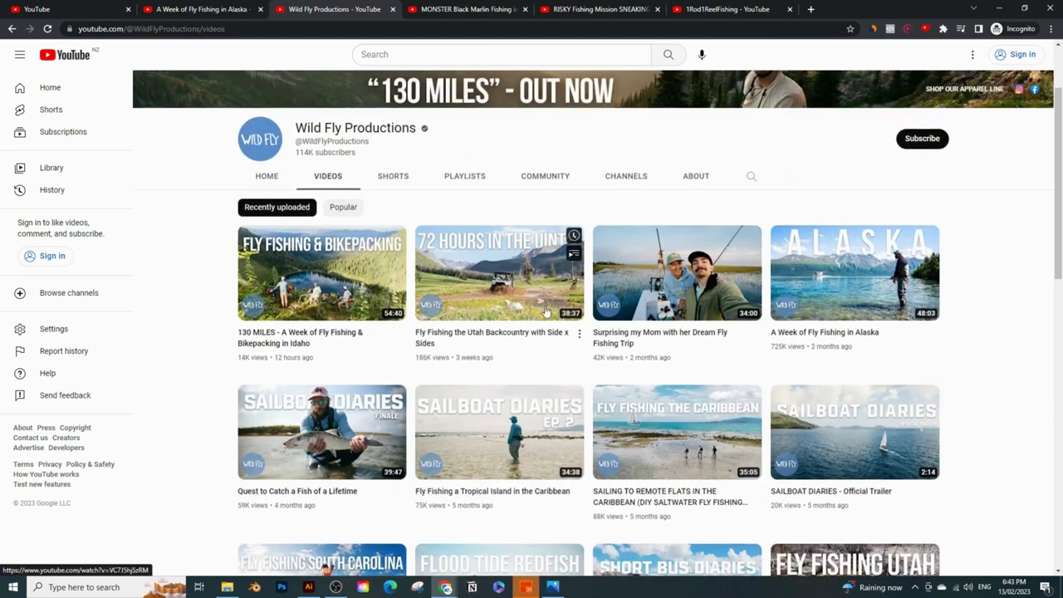
pyautogui.scroll(1, 545, 311)
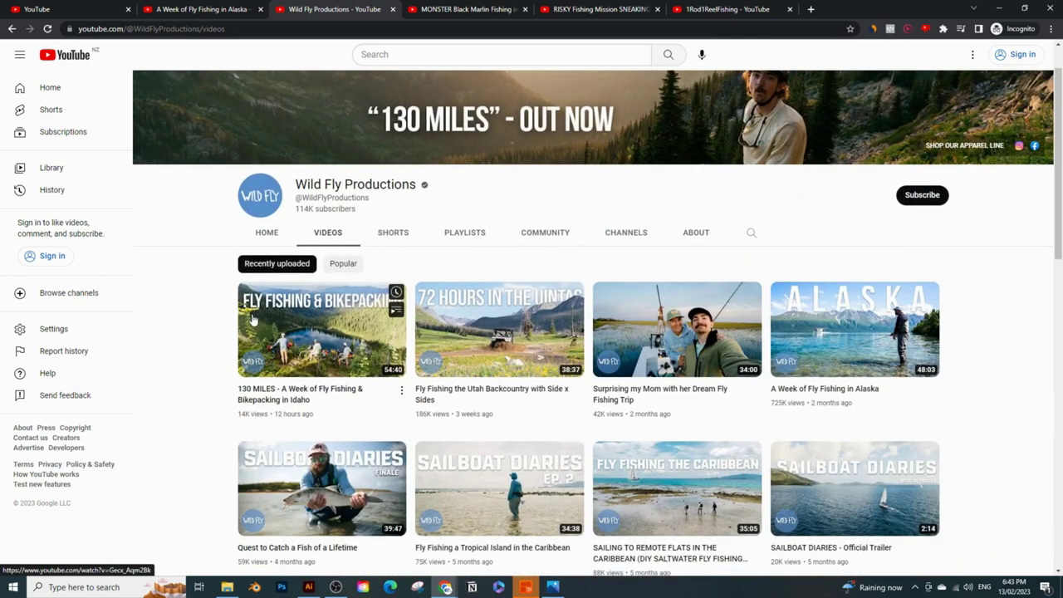
pyautogui.scroll(1, 253, 319)
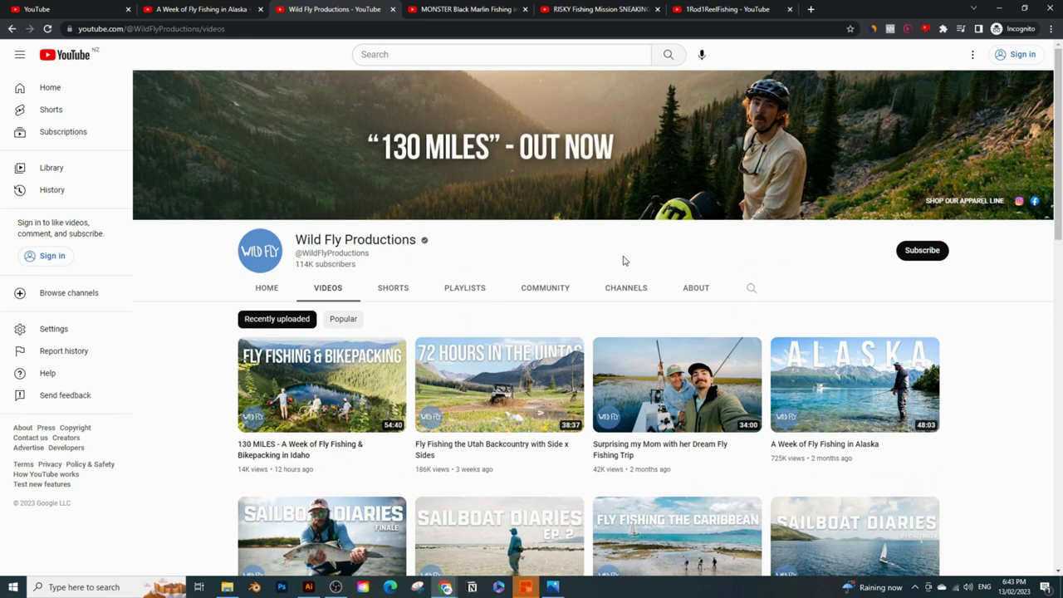
# Step: Sort the Wild Fly Productions videos by Popular, examine the top ones, and return to the Google Trends chart
pyautogui.click(347, 322)
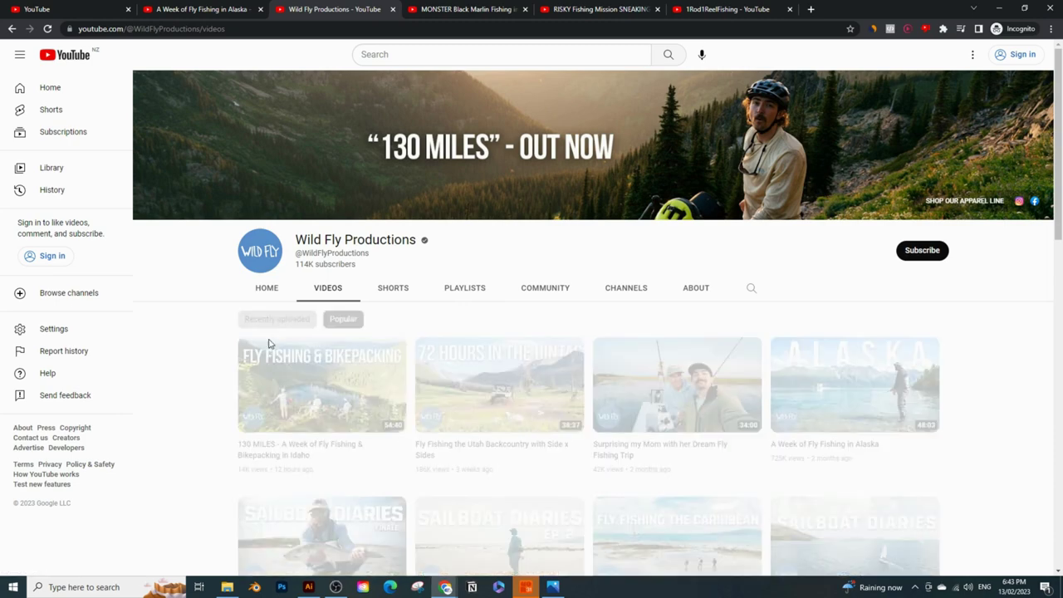
pyautogui.scroll(-2, 209, 353)
pyautogui.moveTo(468, 356)
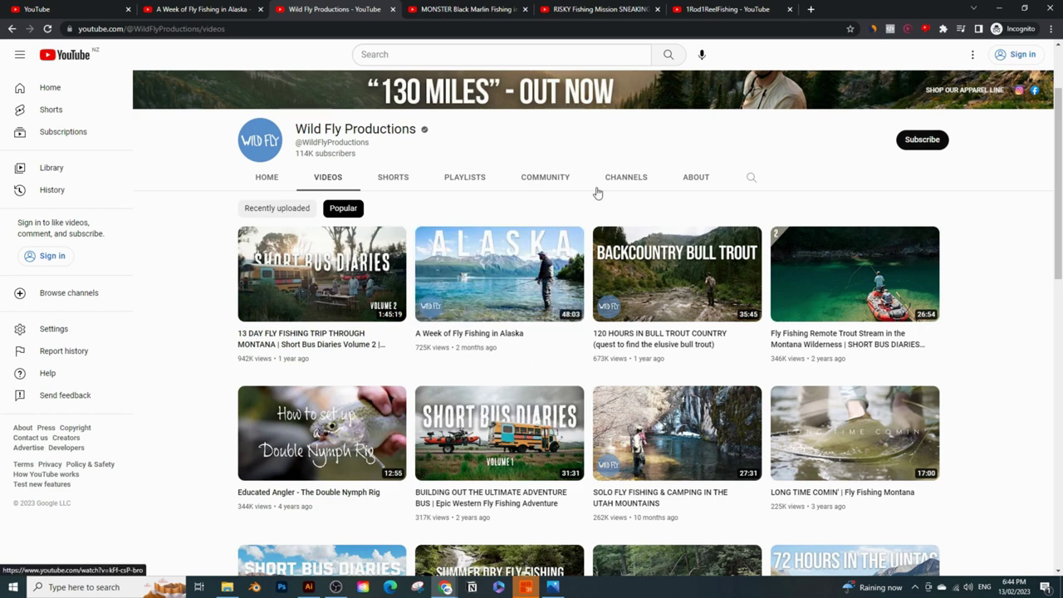
pyautogui.click(996, 9)
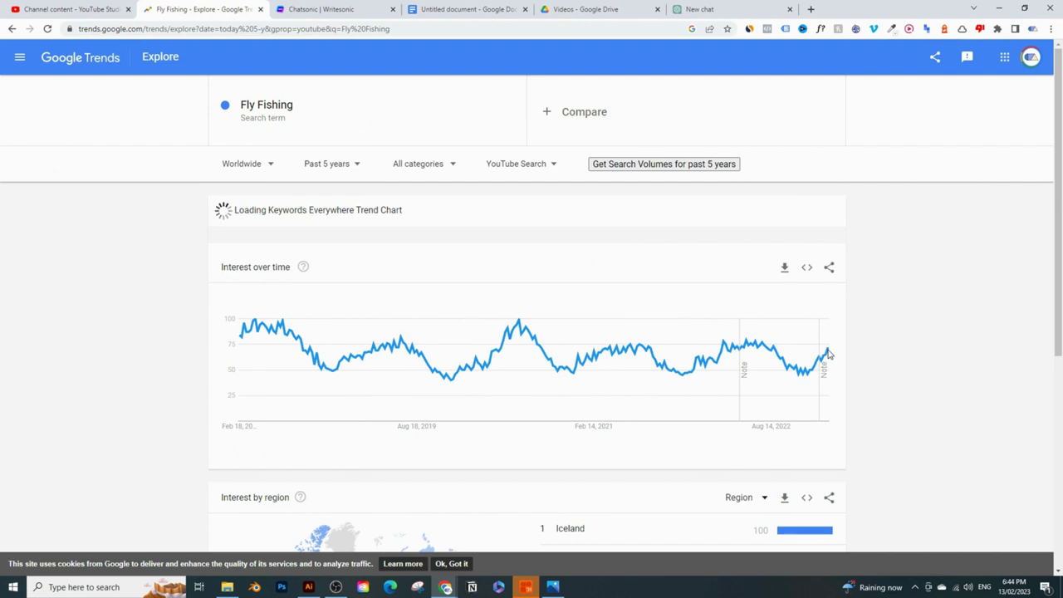
# Step: Switch back to the YouTube home page and refresh it for new video suggestions
pyautogui.moveTo(446, 587)
pyautogui.click(502, 532)
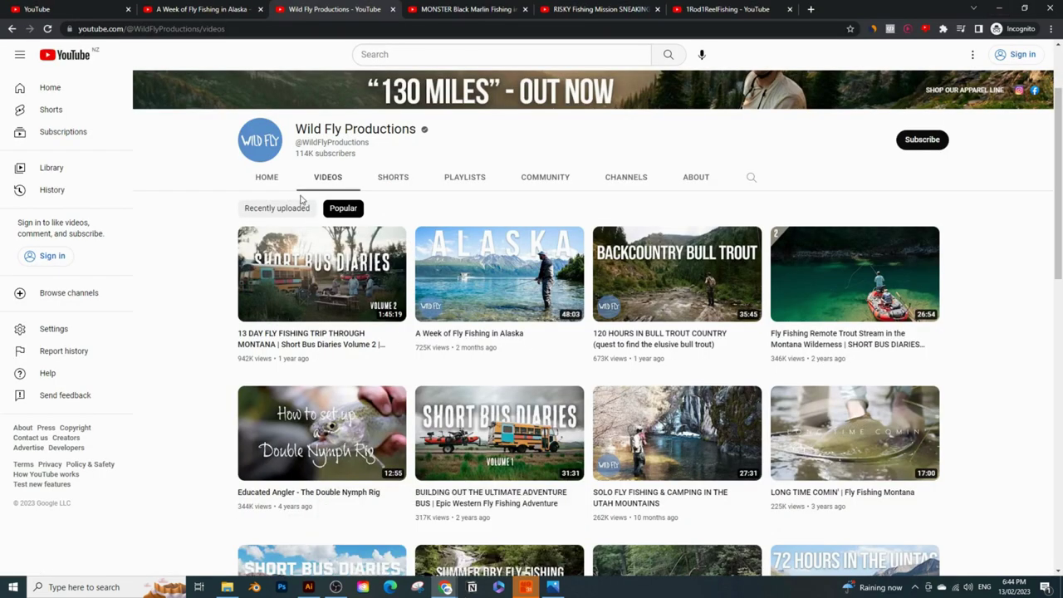
pyautogui.click(205, 10)
pyautogui.click(58, 9)
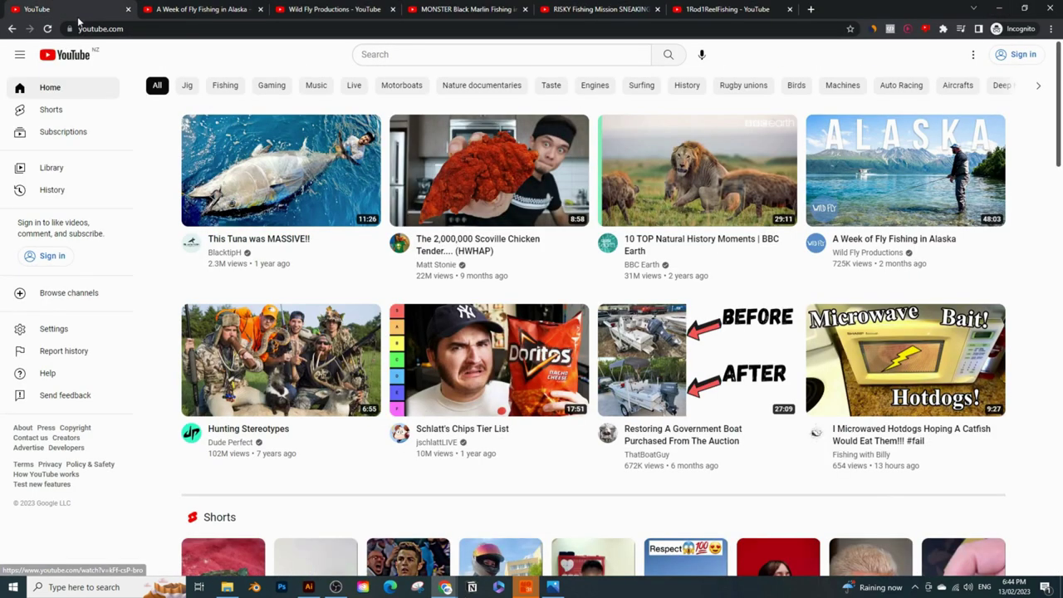
pyautogui.click(47, 28)
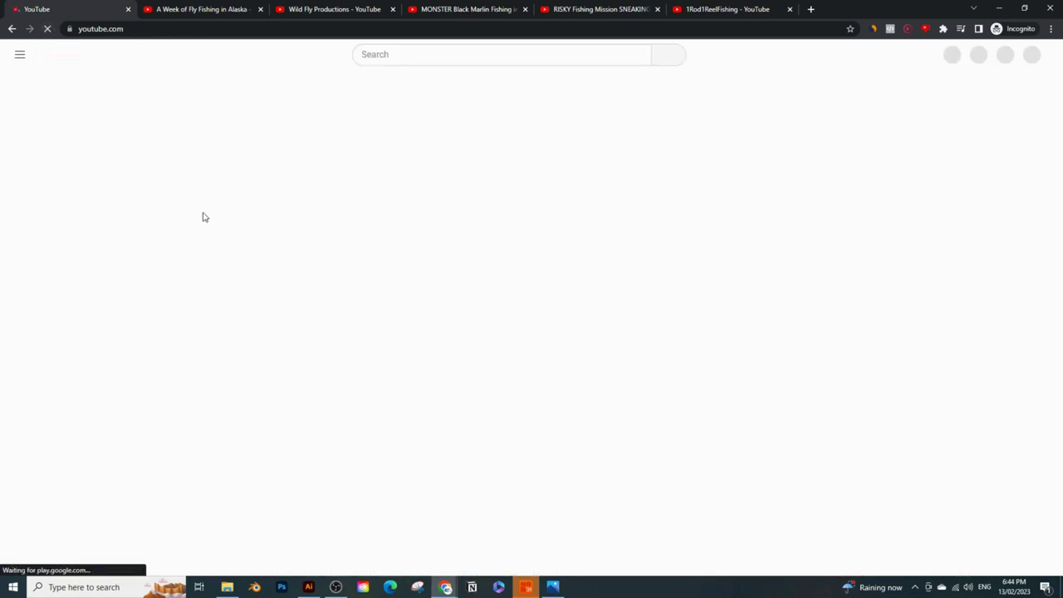
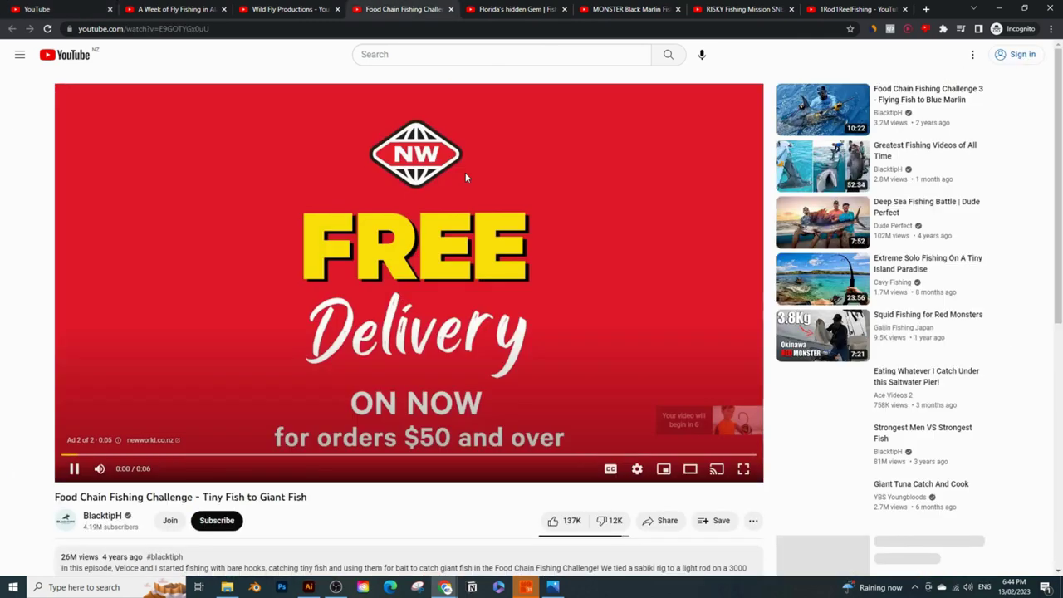
# Step: Check the title of the Food Chain Fishing Challenge video and search YouTube for "Food Chain Fishing"
pyautogui.scroll(-2, 397, 274)
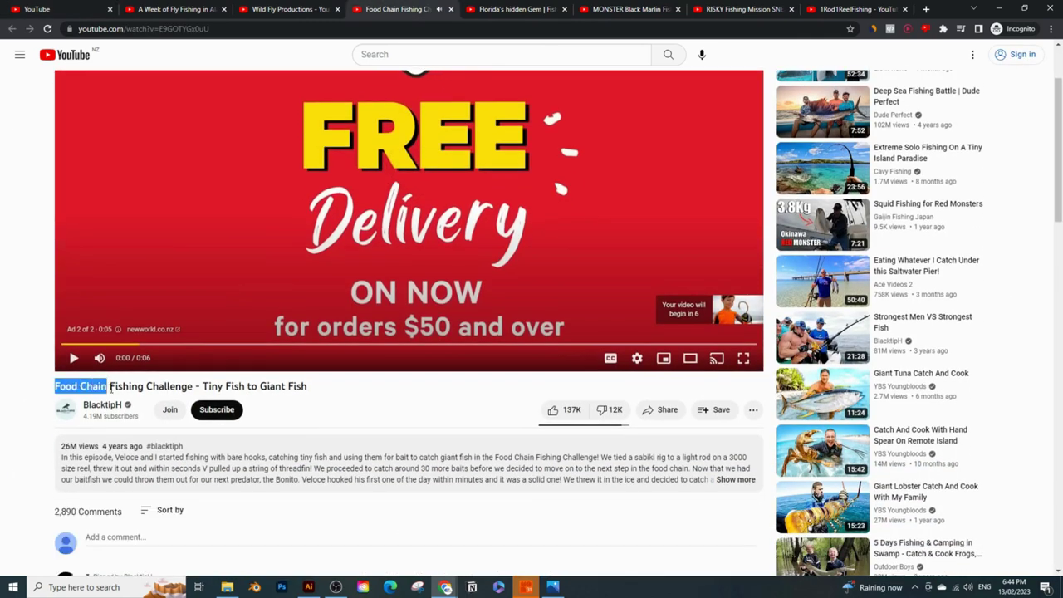
pyautogui.click(361, 54)
pyautogui.write('Food Chain Fishing')
pyautogui.press('Return')
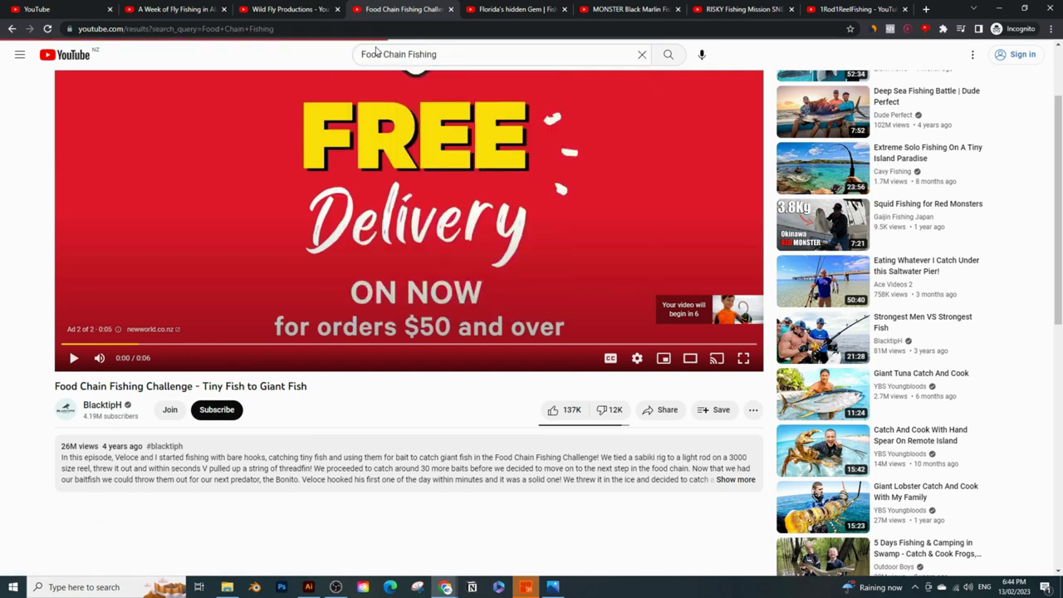
# Step: Open "Food Chain Fishing Challenge - TINY Fish to GIANT Fish! (Catch n Cook)" in its own tab and look through the other results
pyautogui.scroll(-1, 260, 208)
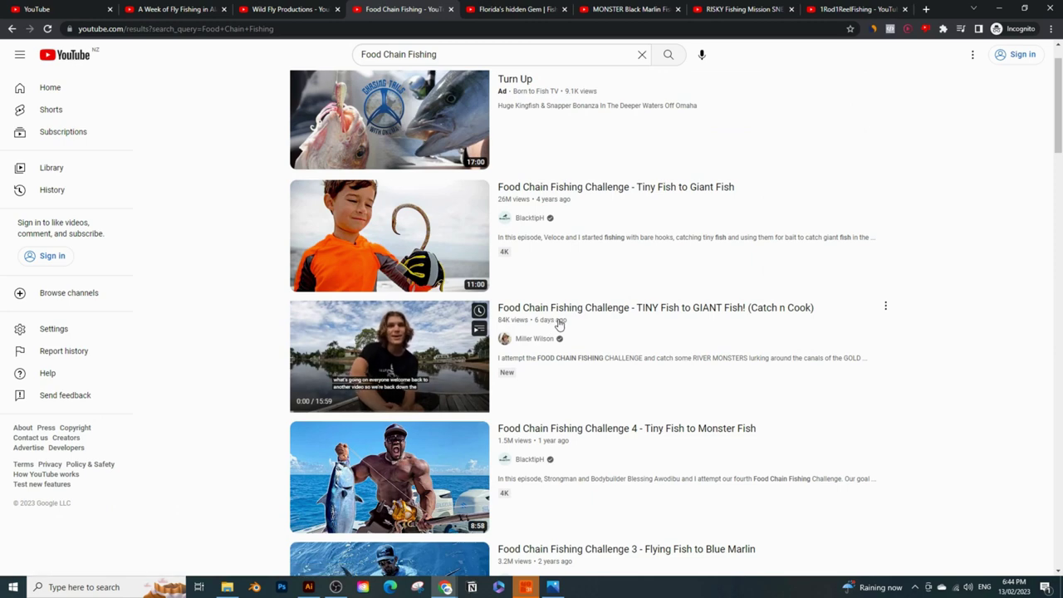
pyautogui.middleClick(581, 308)
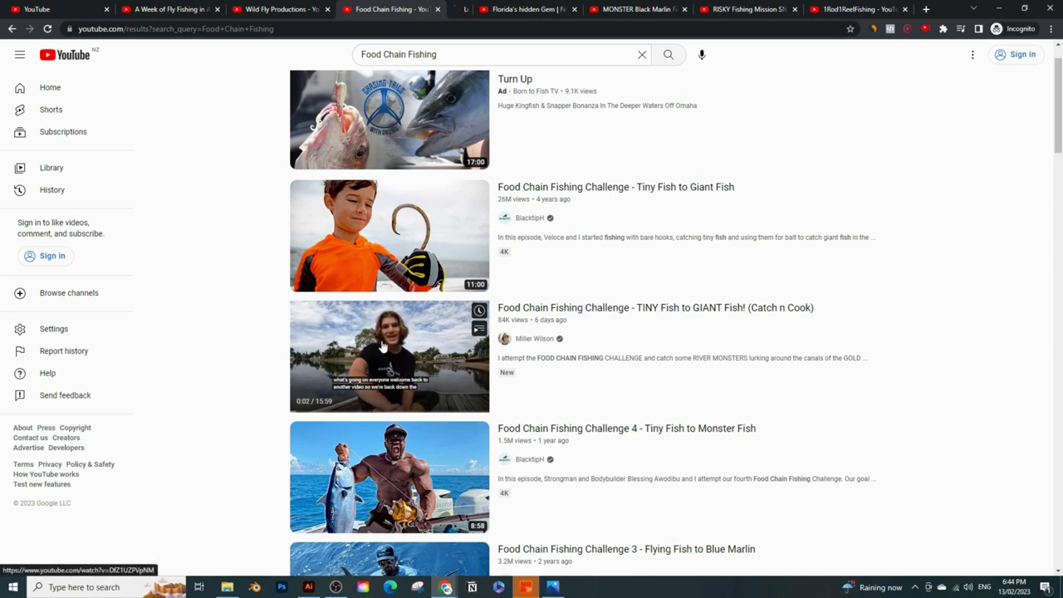
pyautogui.scroll(-3, 288, 324)
pyautogui.scroll(5, 288, 324)
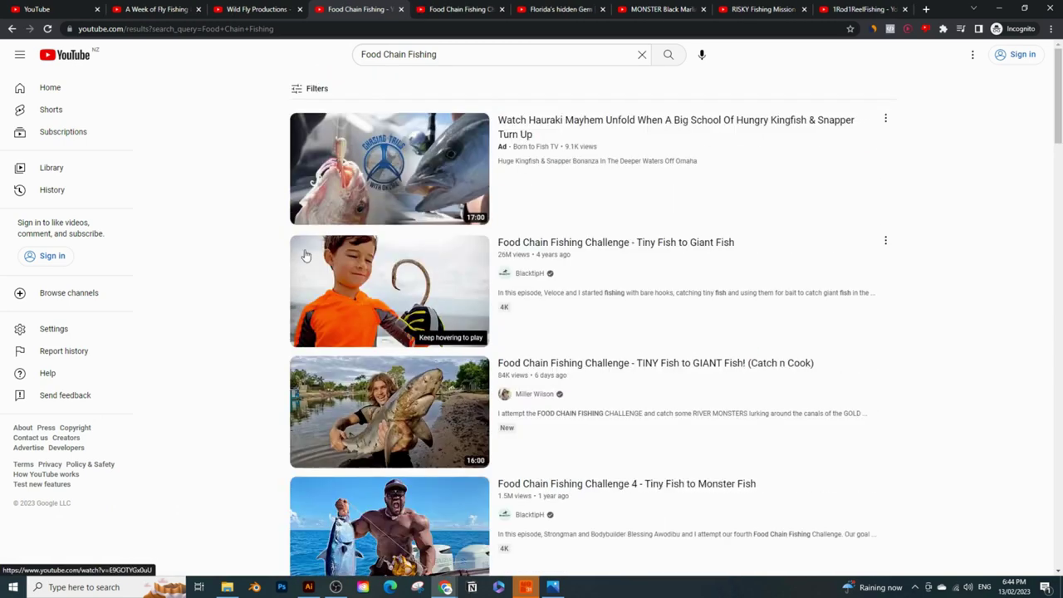
# Step: Filter the Food Chain Fishing results to videos uploaded this year and sort them by view count
pyautogui.click(314, 89)
pyautogui.click(317, 217)
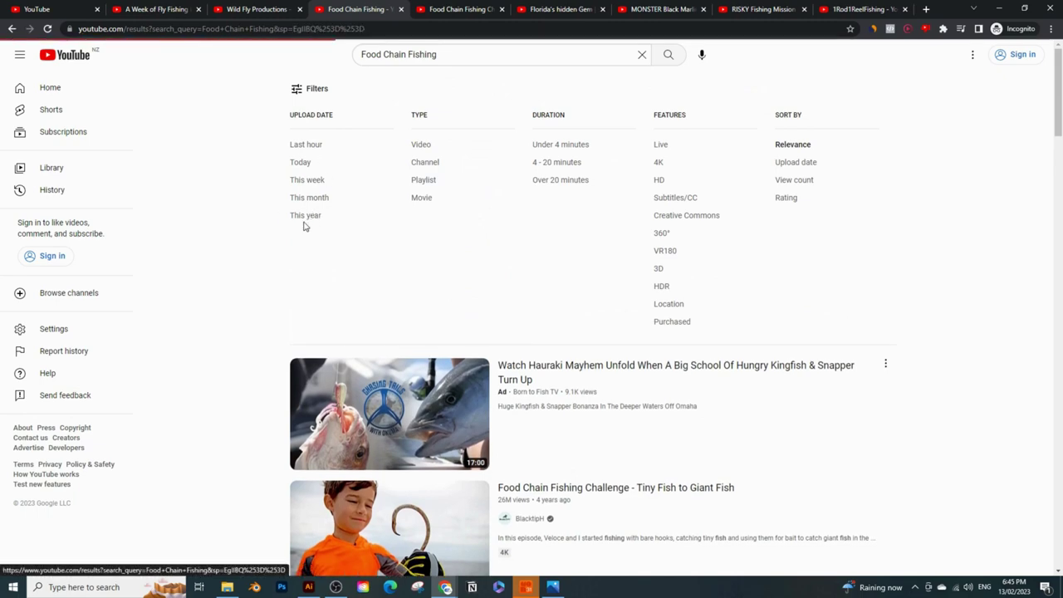
pyautogui.scroll(-1, 263, 244)
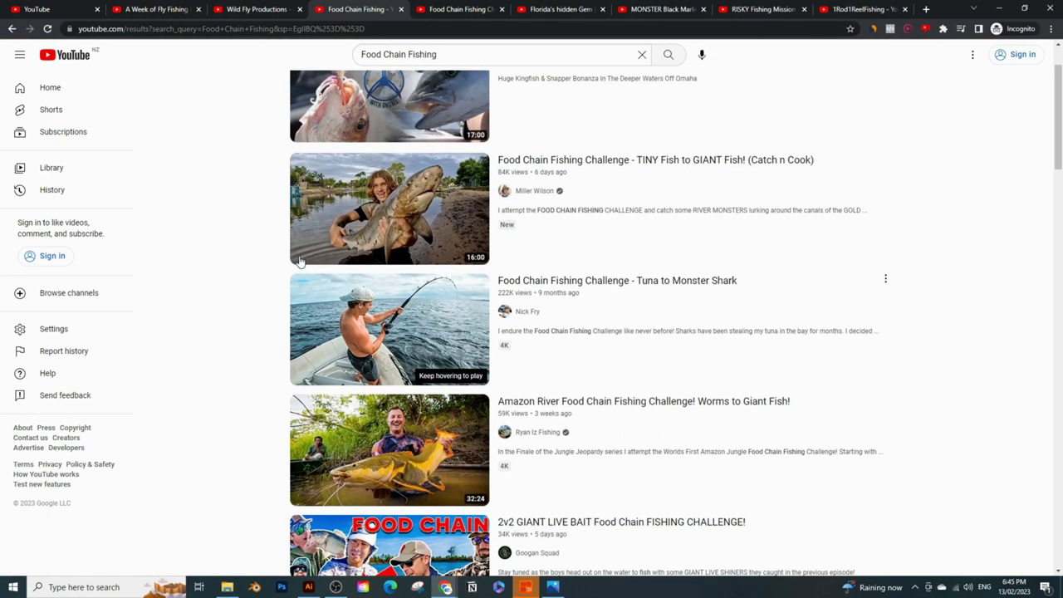
pyautogui.scroll(2, 301, 263)
pyautogui.click(317, 90)
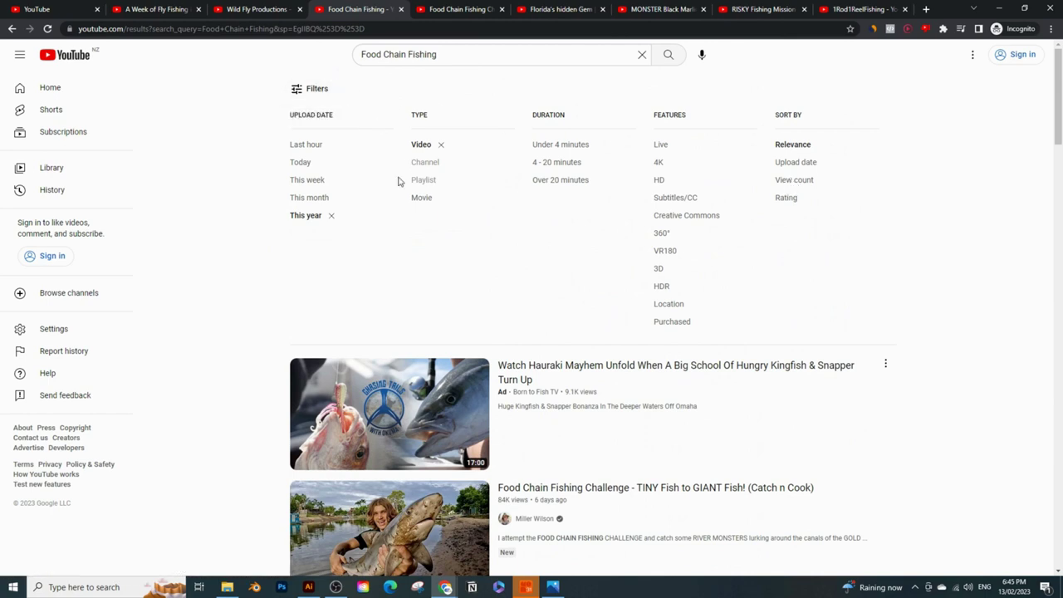
pyautogui.click(792, 185)
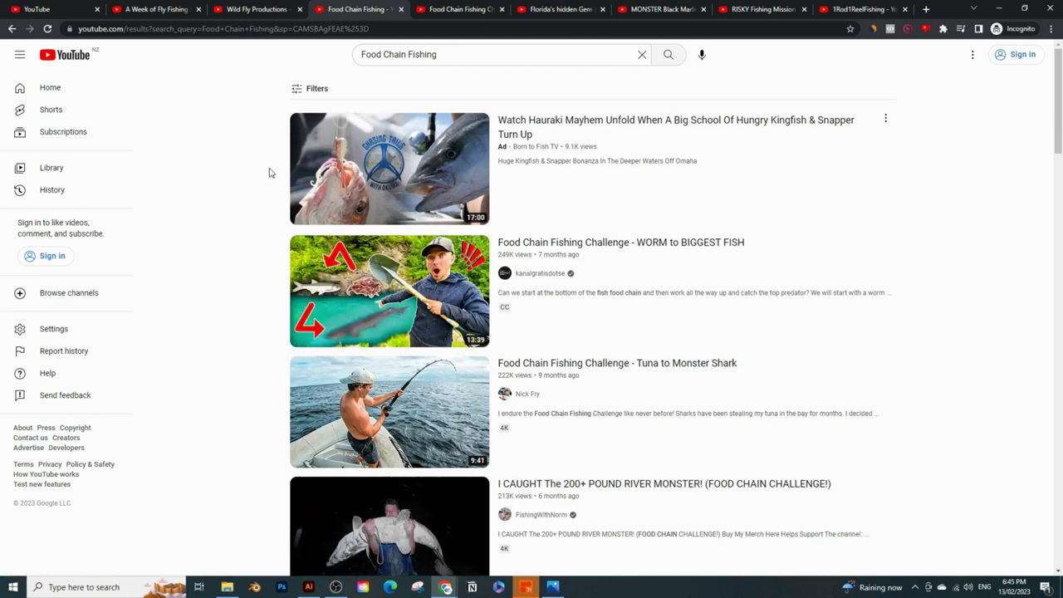
# Step: Open the "WORM to BIGGEST FISH" and "Tuna to Monster Shark" Food Chain Fishing Challenge videos in their own tabs
pyautogui.middleClick(381, 285)
pyautogui.scroll(-1, 358, 299)
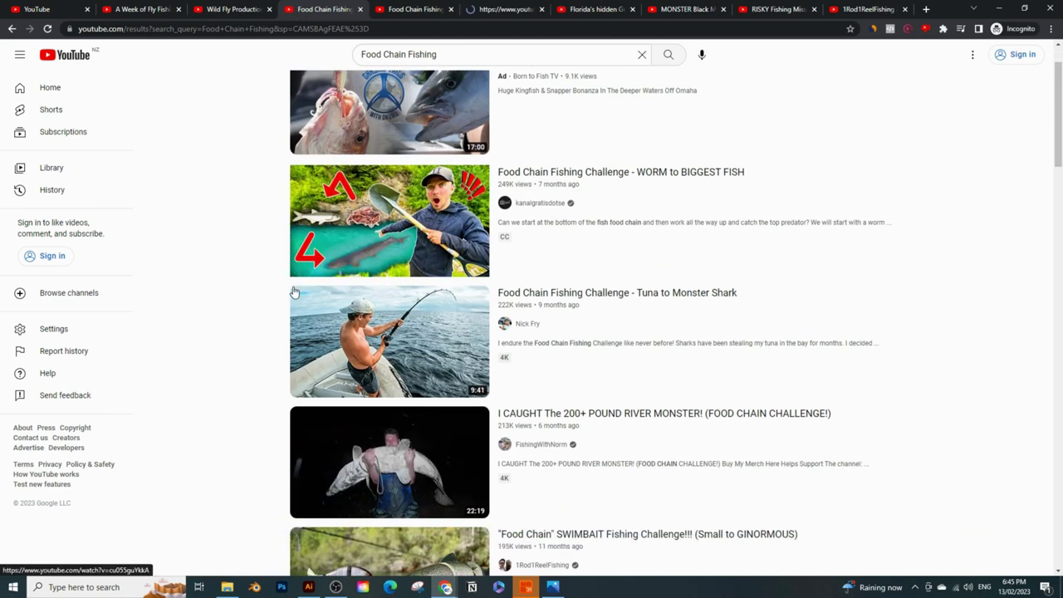
pyautogui.middleClick(348, 305)
pyautogui.scroll(2, 223, 294)
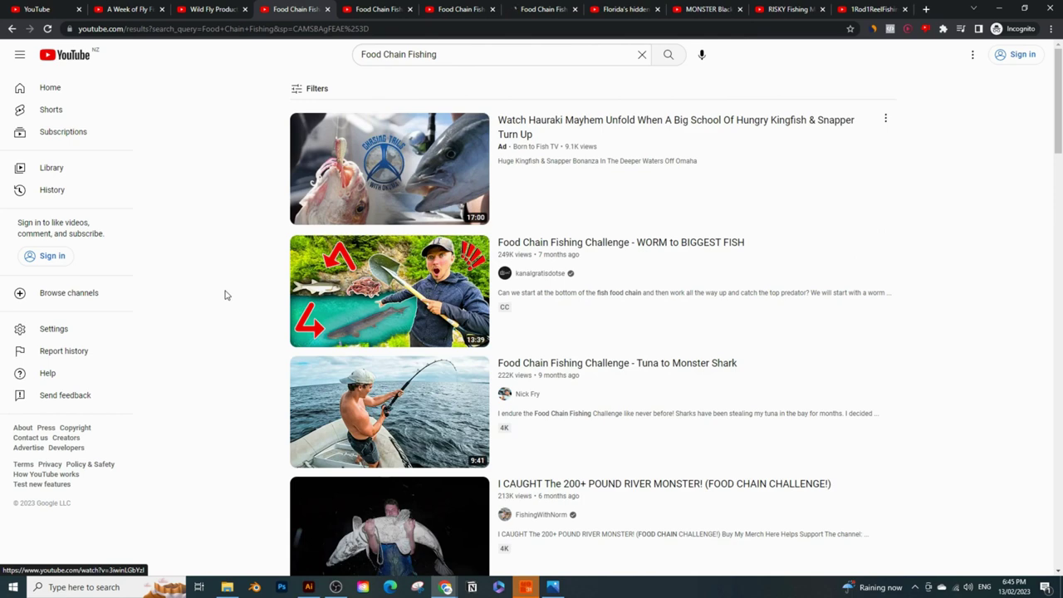
pyautogui.scroll(-2, 245, 285)
pyautogui.scroll(1, 455, 98)
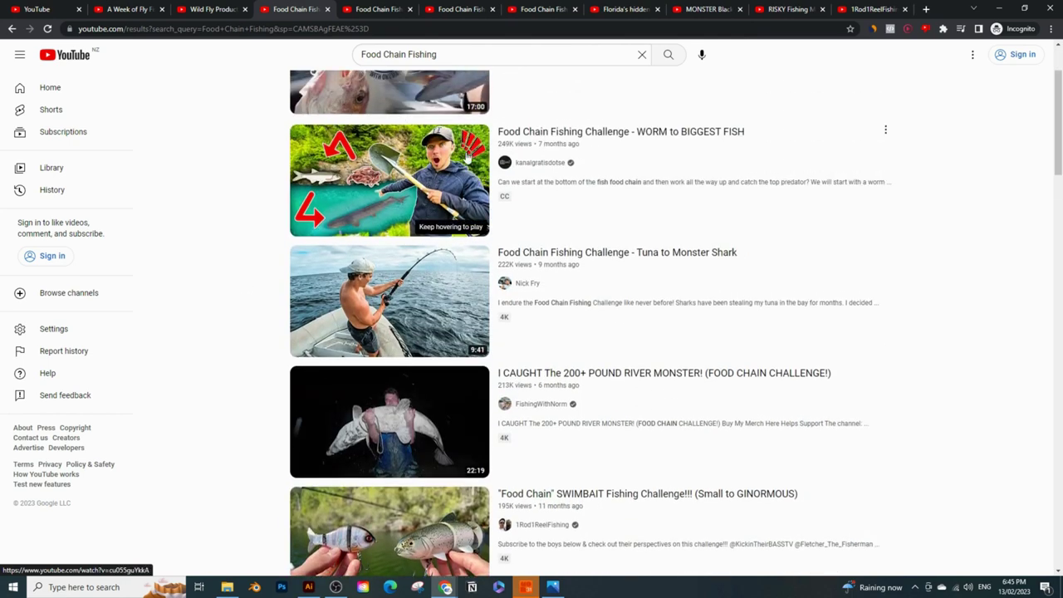
pyautogui.scroll(1, 338, 217)
# Step: Check the views and age of the three opened Food Chain Fishing Challenge videos, closing the "TINY Fish to GIANT Fish" and "WORM to BIGGEST FISH" tabs
pyautogui.hotkey('ctrl', 'Tab')
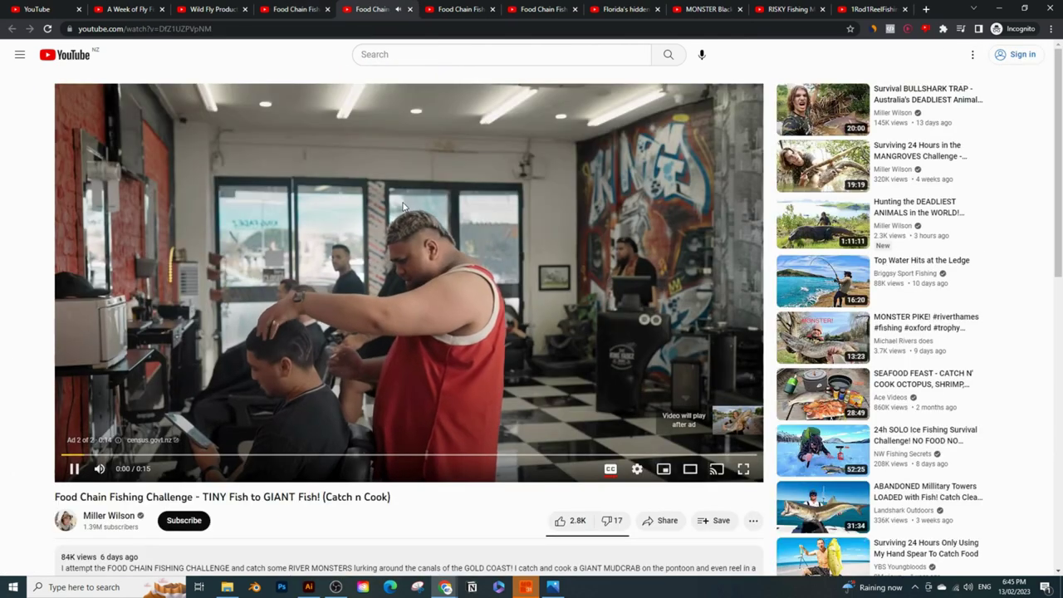
pyautogui.scroll(-1, 432, 261)
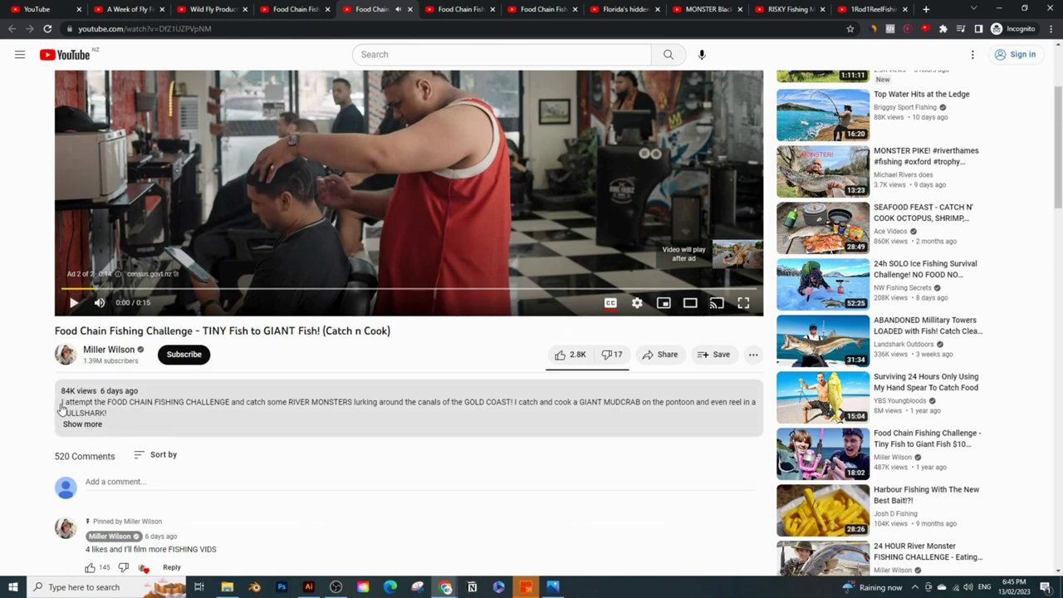
pyautogui.click(409, 9)
pyautogui.scroll(-2, 418, 291)
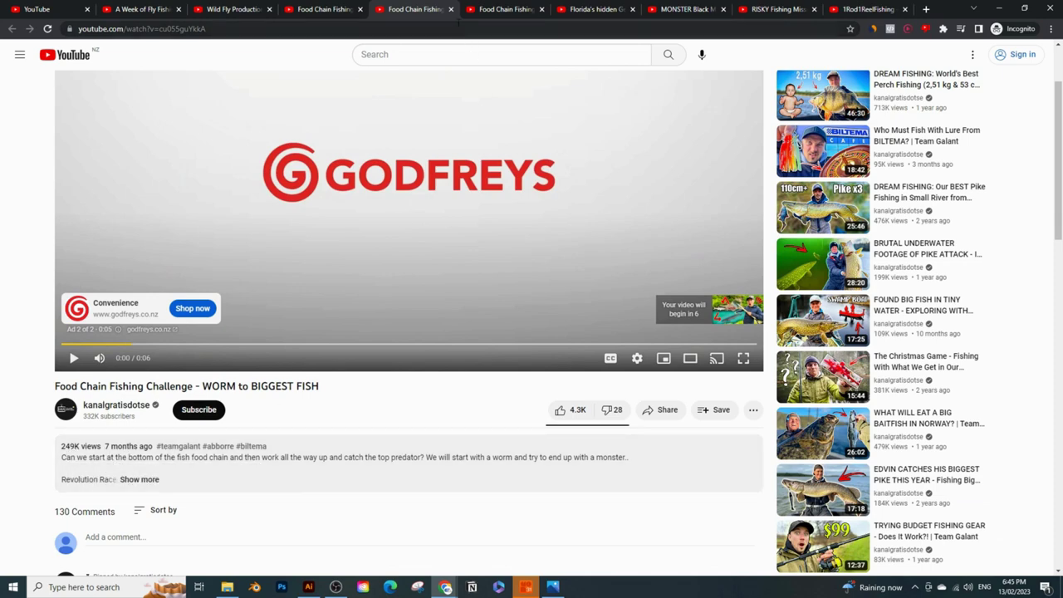
pyautogui.click(451, 8)
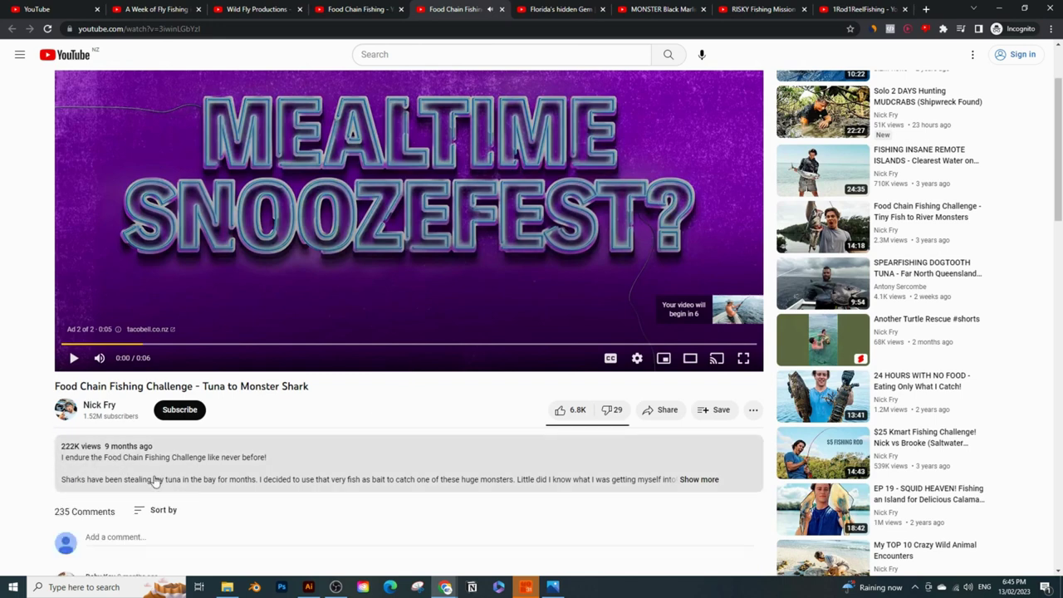
pyautogui.moveTo(128, 453)
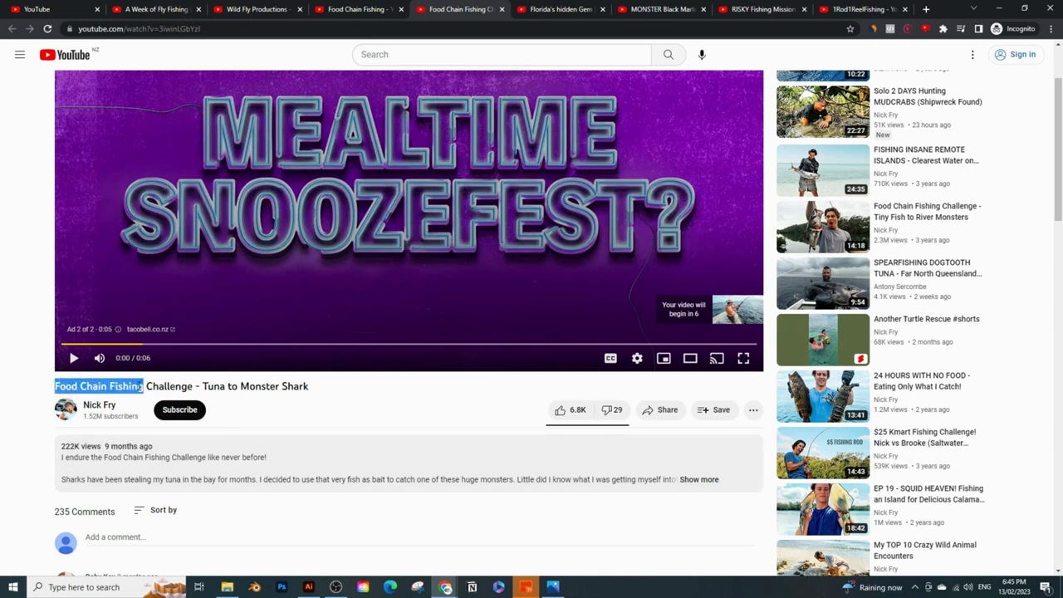
# Step: Copy "Food Chain Fishing" from the video title, compare it with Fly Fishing in Google Trends, and remove it from the comparison
pyautogui.rightClick(118, 387)
pyautogui.click(149, 396)
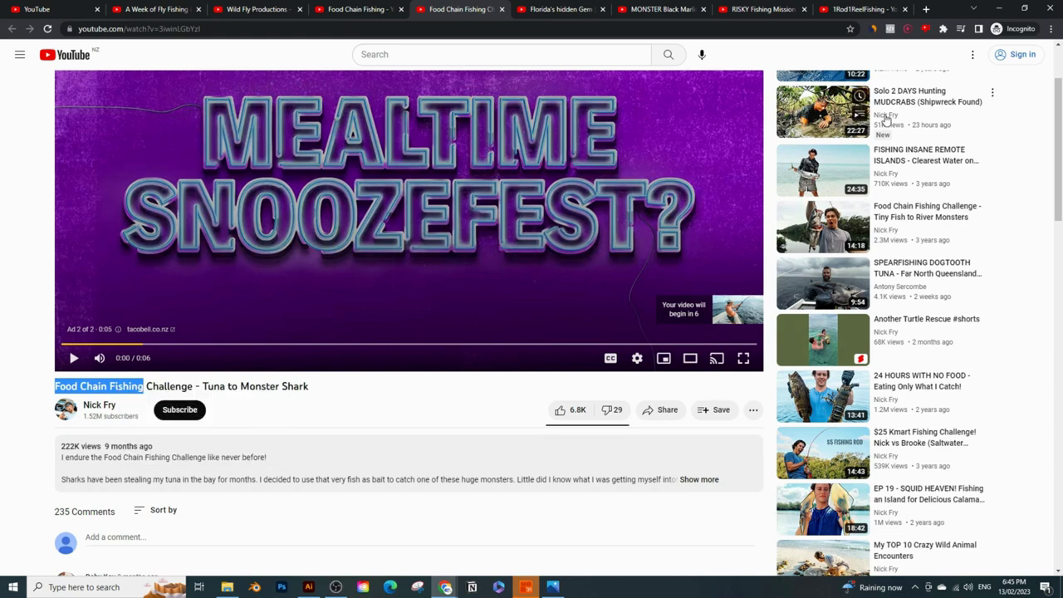
pyautogui.click(999, 10)
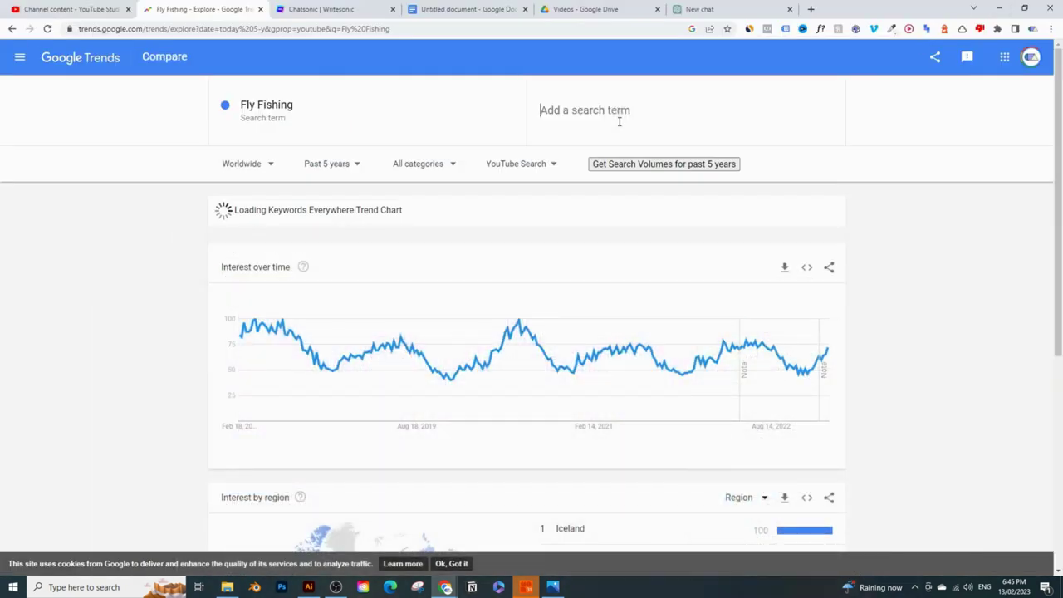
pyautogui.hotkey('ctrl', 'v')
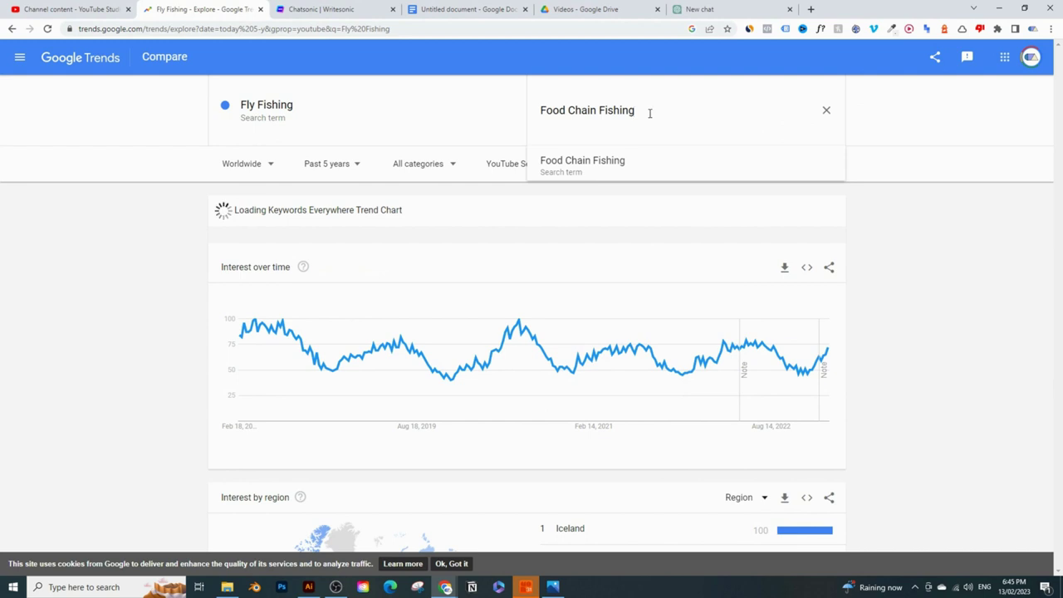
pyautogui.press('Return')
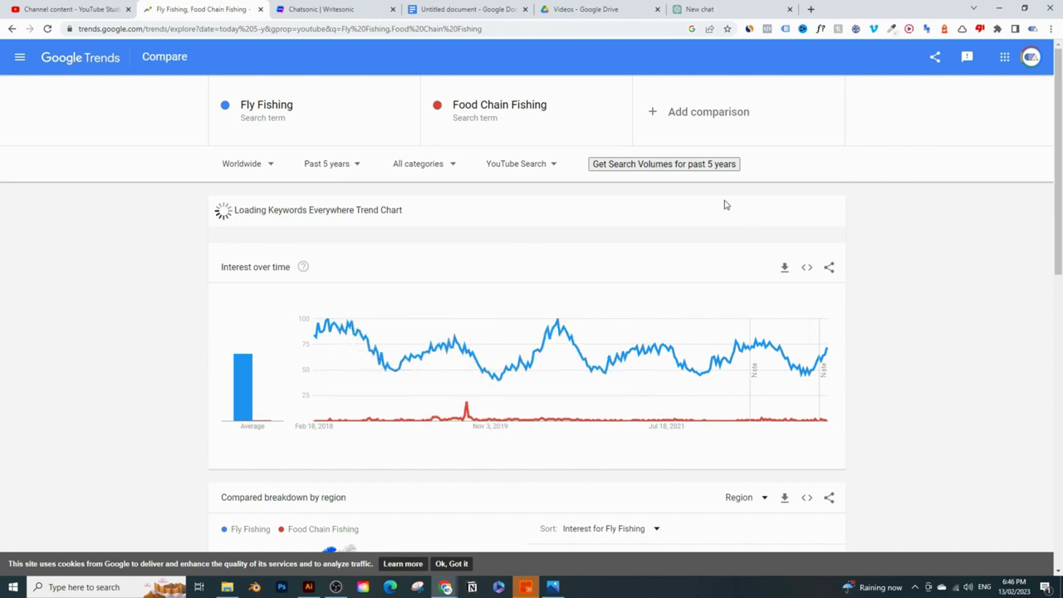
pyautogui.click(619, 119)
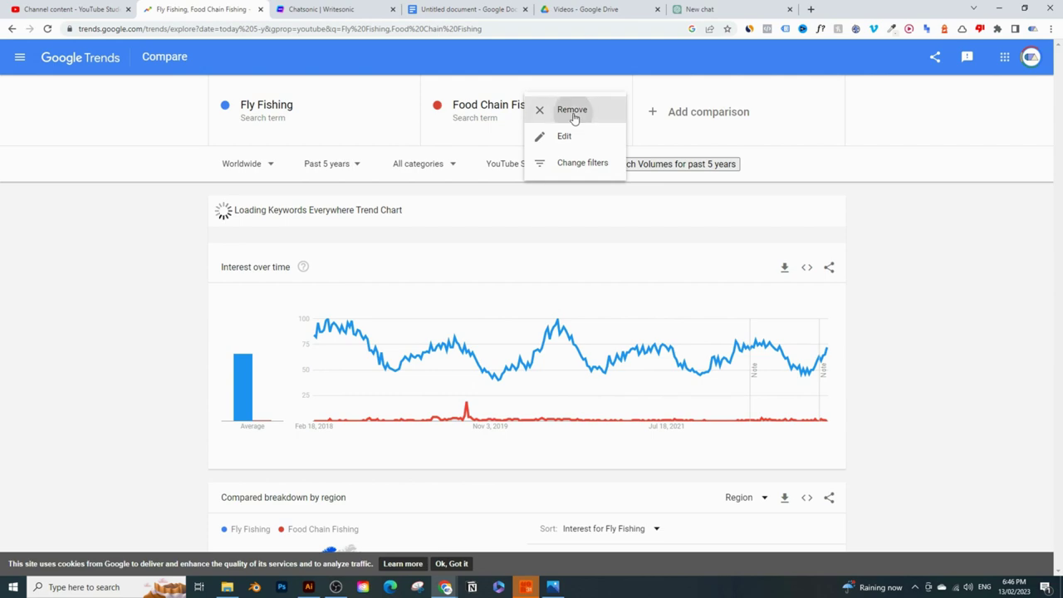
pyautogui.click(573, 110)
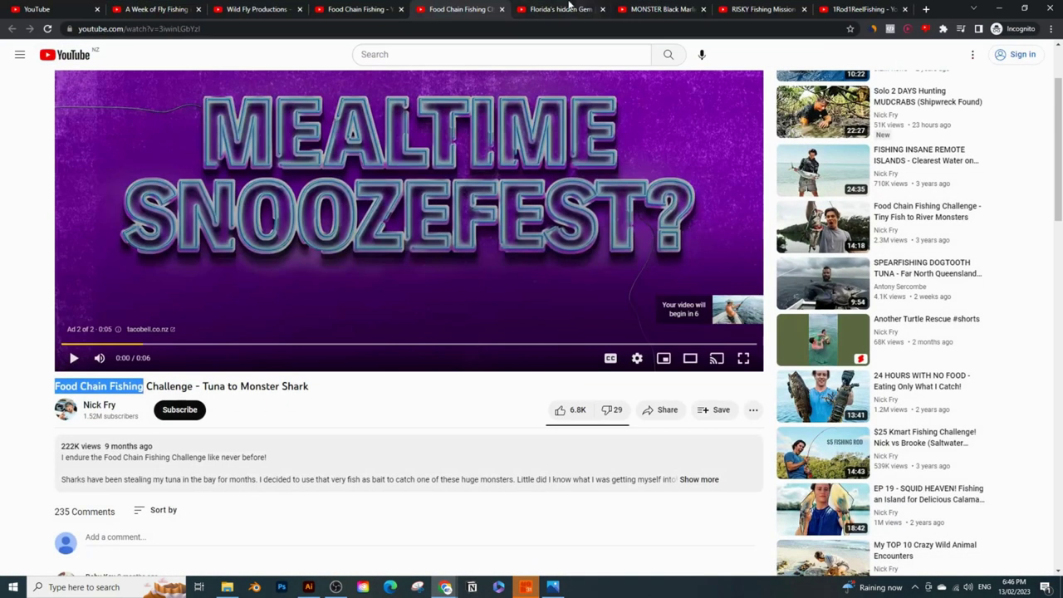
# Step: Copy "Fishing for Cobia" from the title of the "Florida's hidden Gem" video and search YouTube for it
pyautogui.click(573, 6)
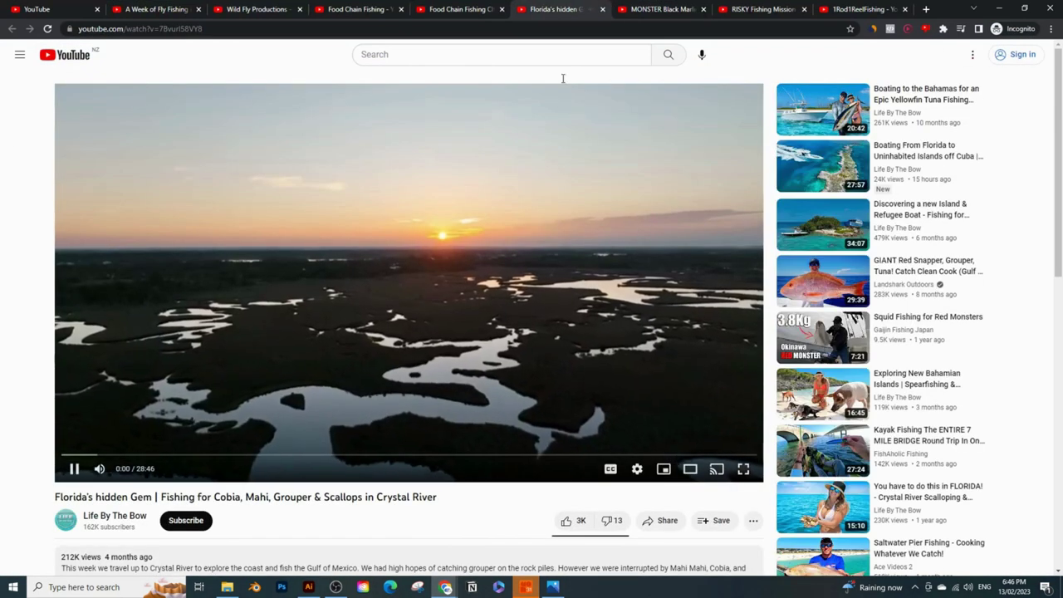
pyautogui.click(349, 274)
pyautogui.scroll(-1, 162, 465)
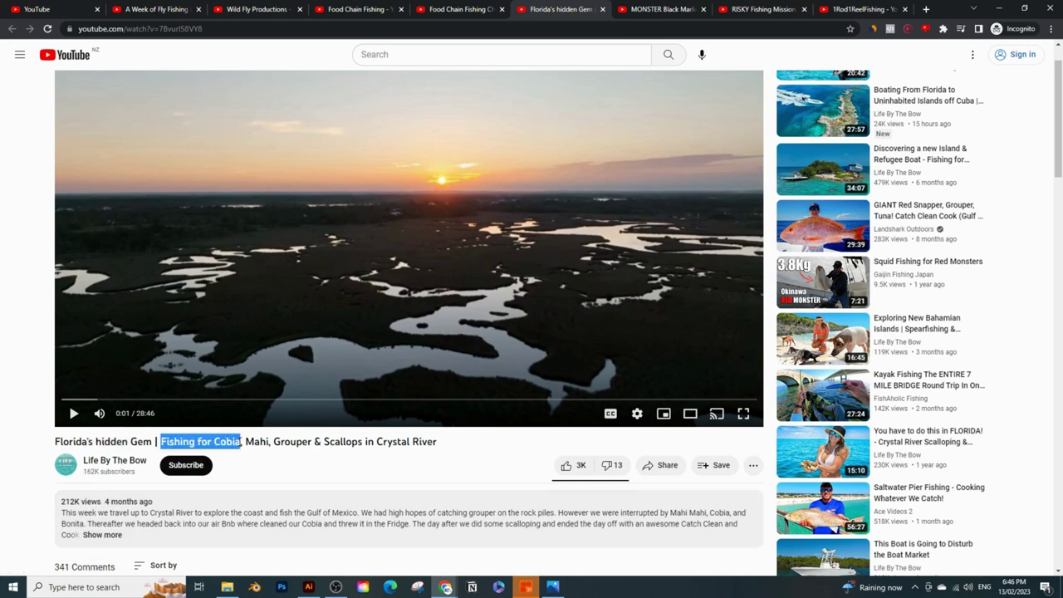
pyautogui.click(484, 8)
pyautogui.click(458, 53)
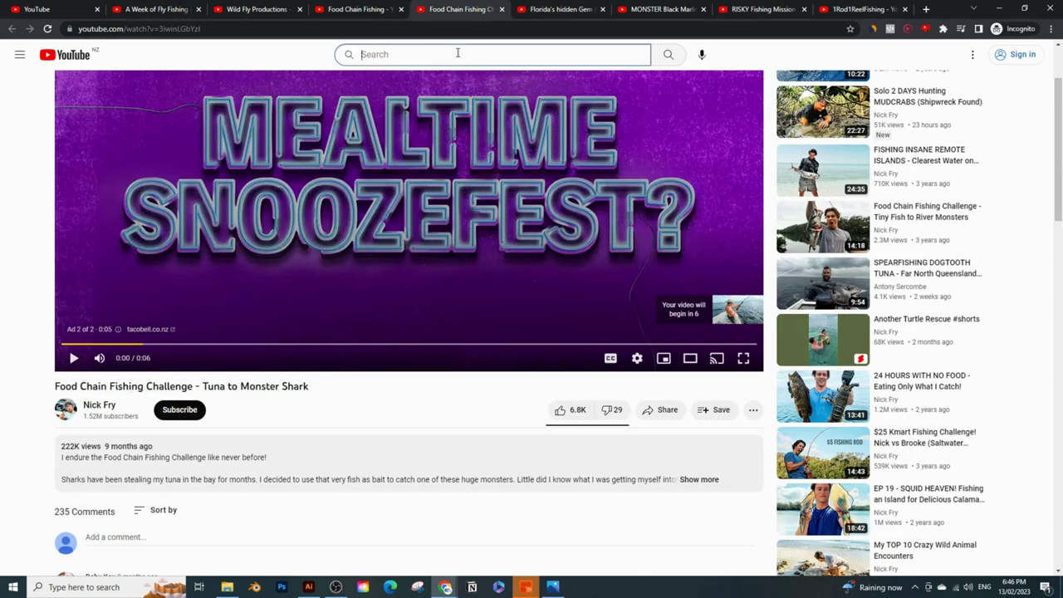
pyautogui.press('Return')
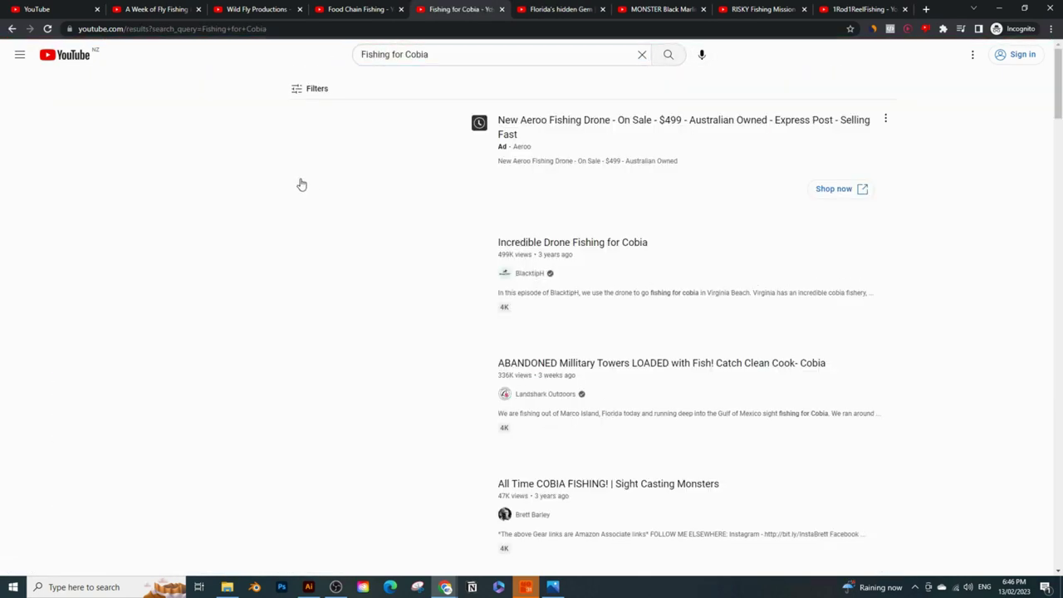
# Step: Filter the Fishing for Cobia results to videos uploaded this year and sort them by view count
pyautogui.click(301, 88)
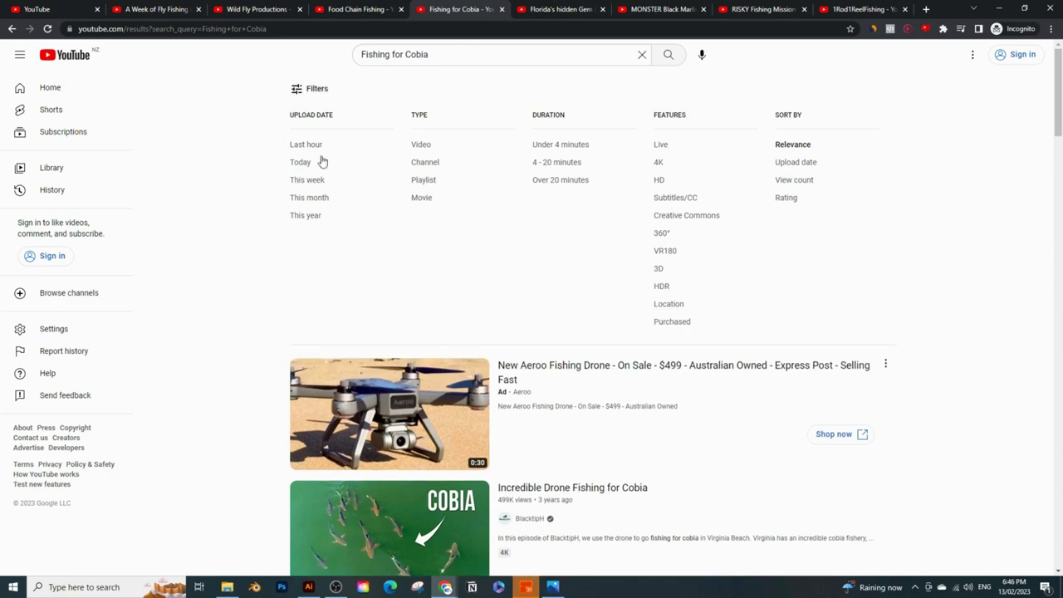
pyautogui.click(305, 216)
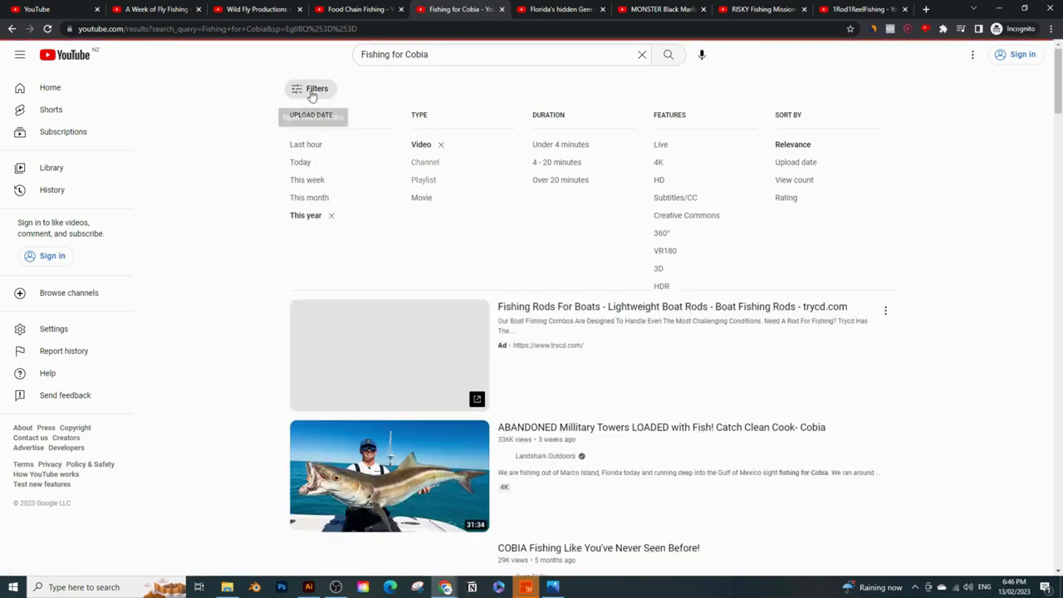
pyautogui.click(309, 89)
pyautogui.click(788, 181)
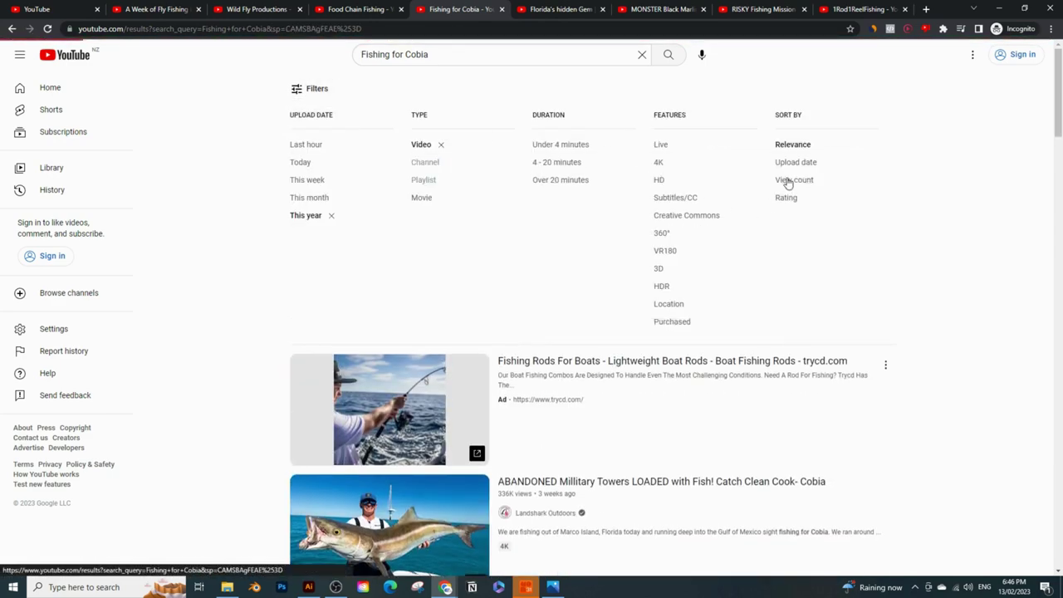
# Step: Look through the most-viewed Fishing for Cobia results, comparing their titles, view counts and upload dates
pyautogui.scroll(-5, 259, 281)
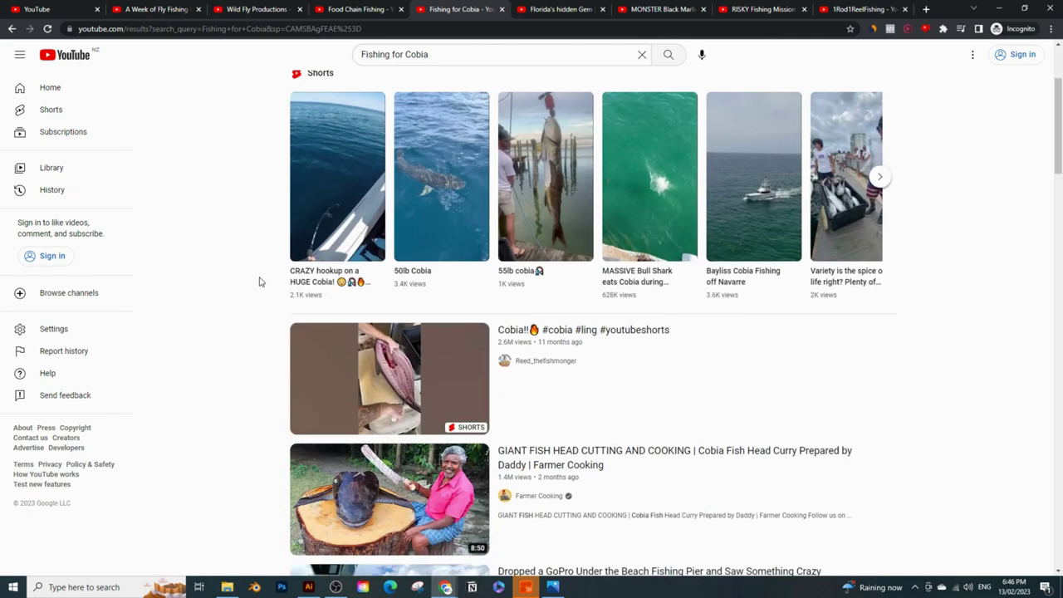
pyautogui.scroll(-7, 256, 283)
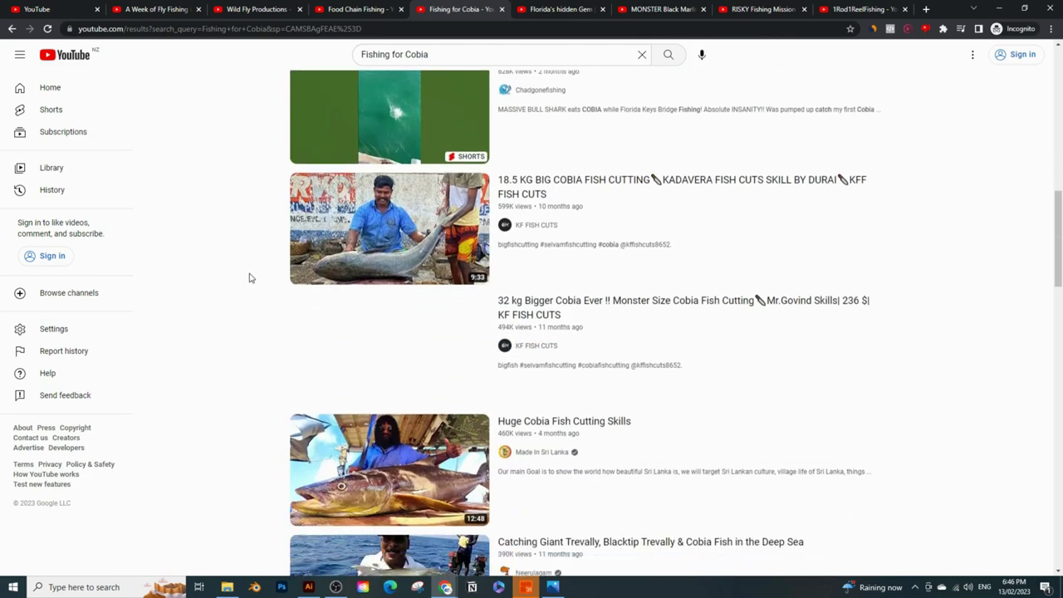
pyautogui.scroll(-3, 251, 278)
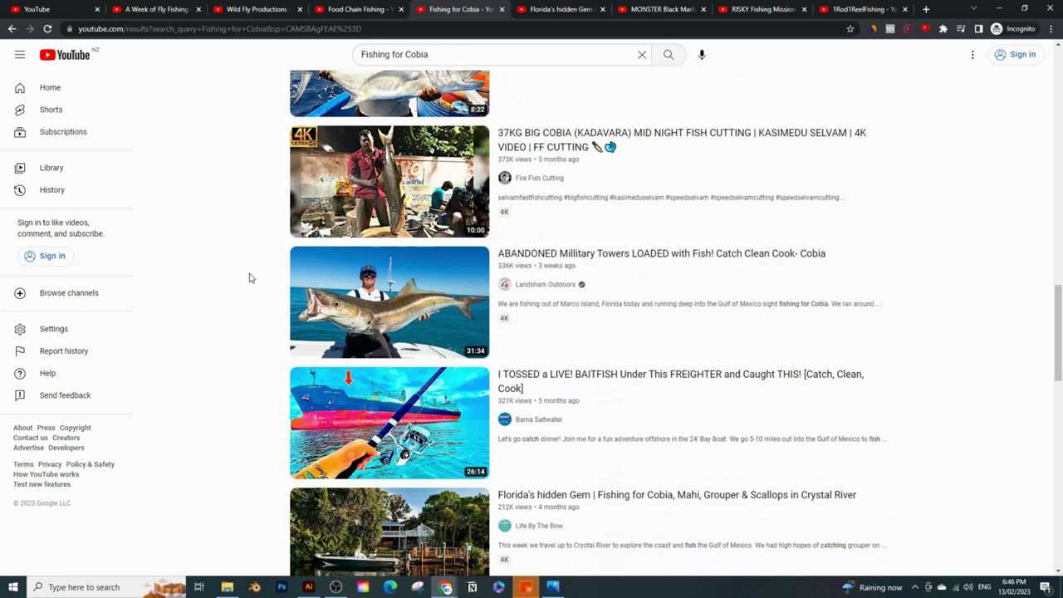
pyautogui.scroll(5, 249, 278)
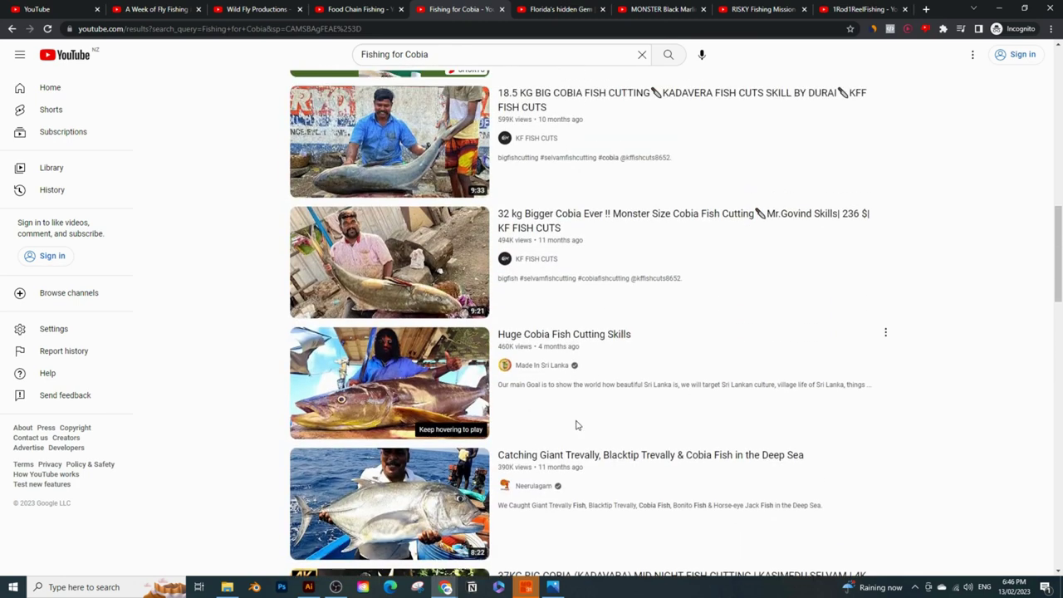
pyautogui.scroll(1, 577, 425)
pyautogui.scroll(1, 565, 390)
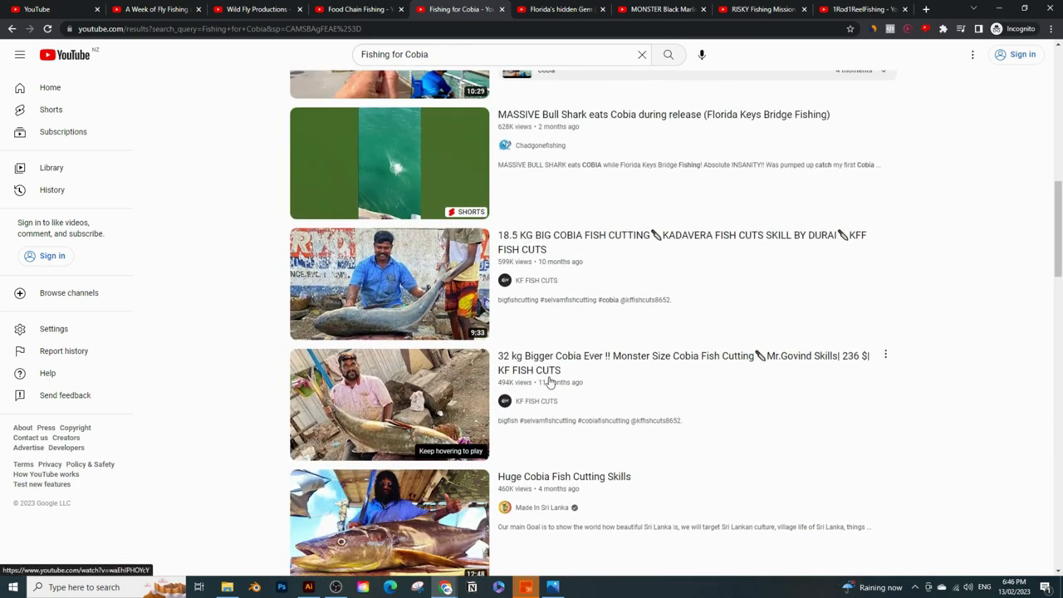
pyautogui.scroll(1, 653, 397)
pyautogui.scroll(4, 646, 416)
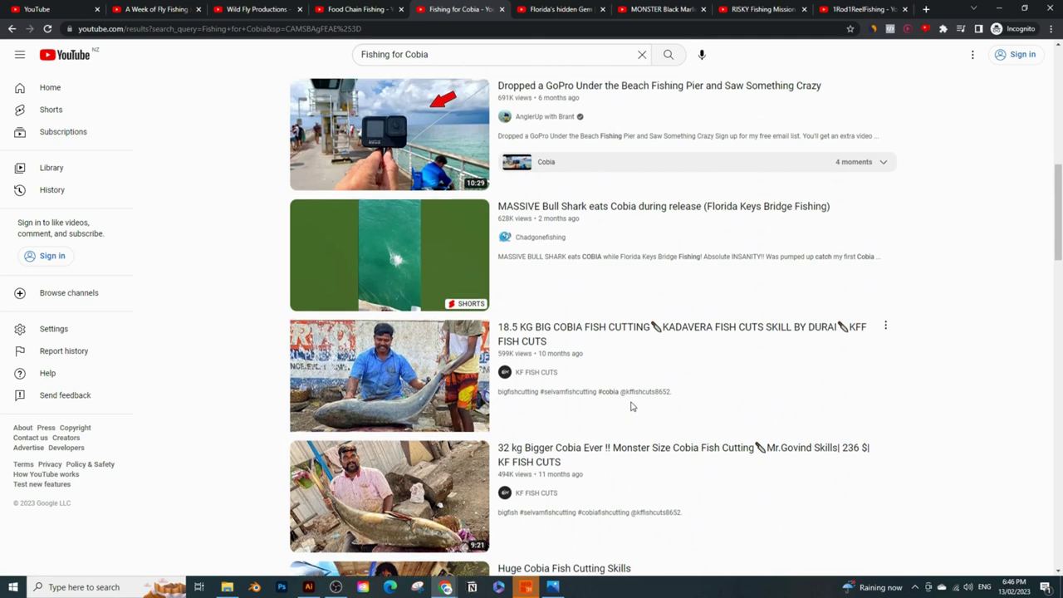
pyautogui.scroll(1, 330, 301)
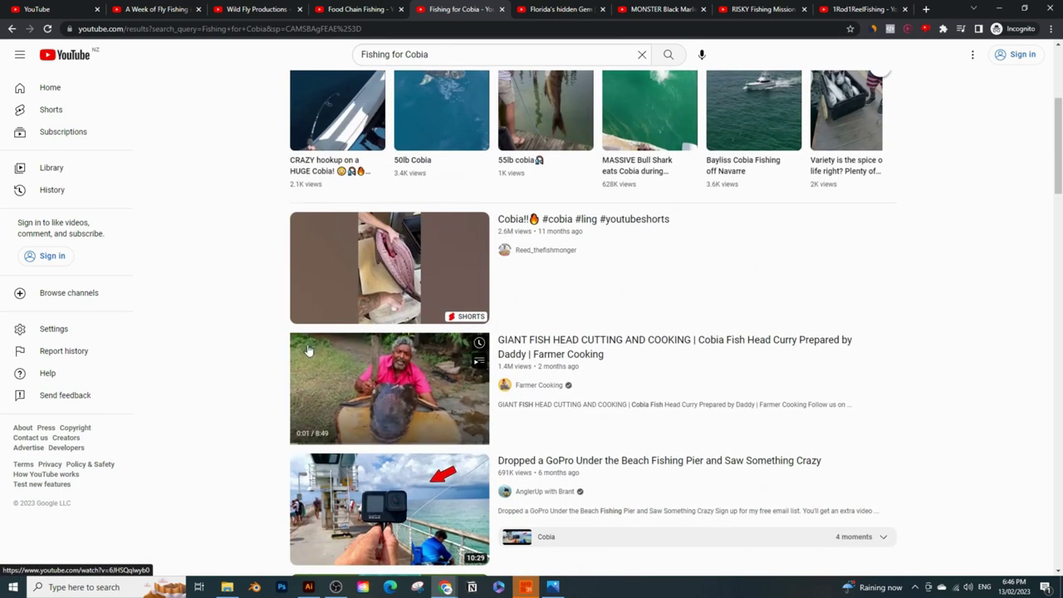
# Step: Open the "GIANT FISH HEAD CUTTING AND COOKING" and "18.5 KG BIG COBIA FISH CUTTING" videos in their own tabs
pyautogui.scroll(-5, 316, 358)
pyautogui.middleClick(332, 365)
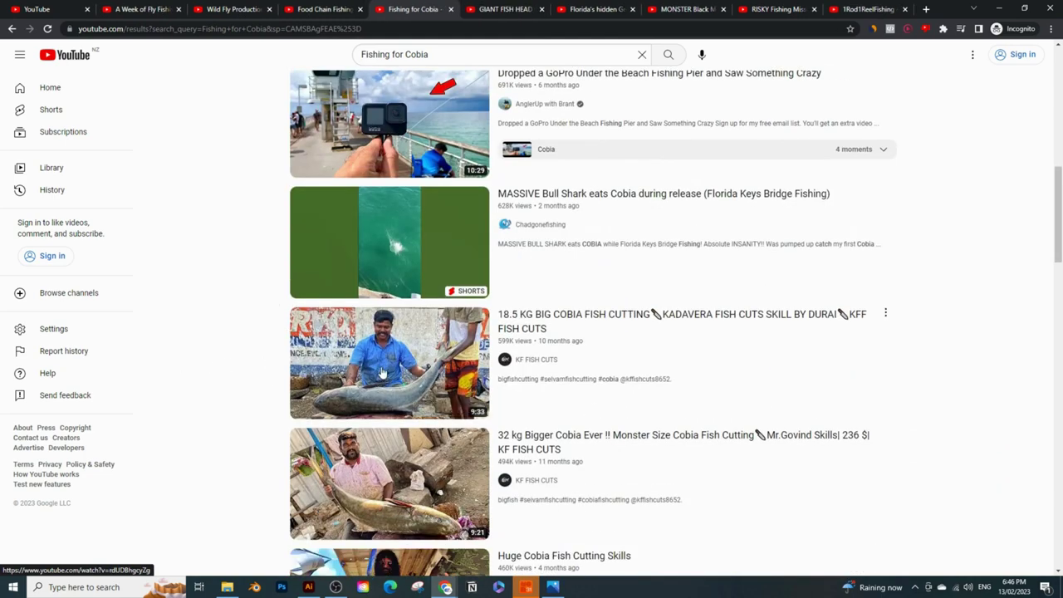
pyautogui.middleClick(382, 373)
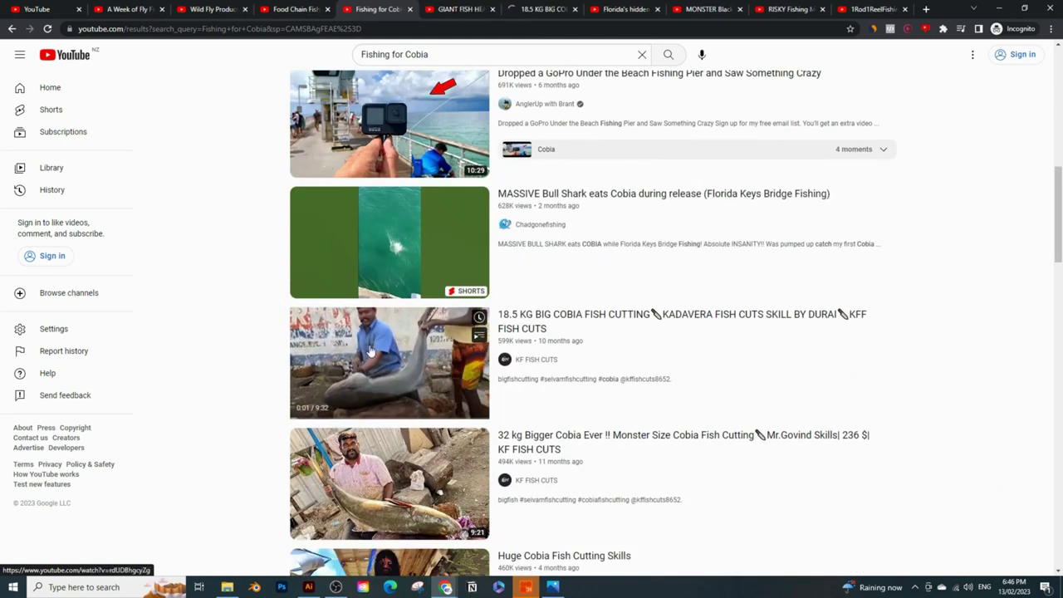
pyautogui.scroll(-2, 382, 373)
# Step: Check the views, age and subscriber counts of the "GIANT FISH HEAD CUTTING AND COOKING" and "18.5 KG BIG COBIA FISH CUTTING" videos
pyautogui.hotkey('ctrl', 'Tab')
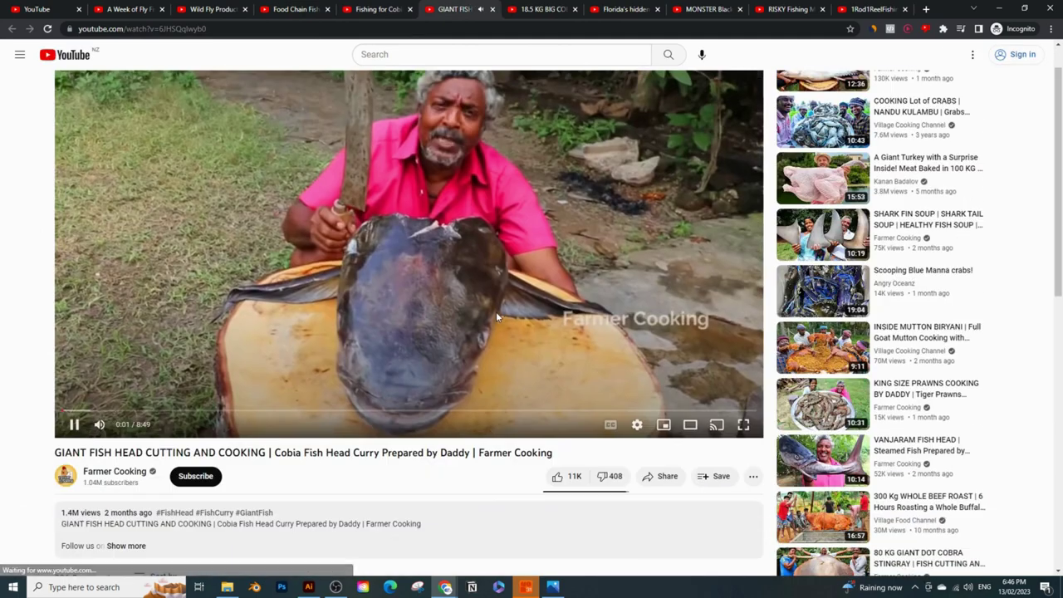
pyautogui.click(496, 311)
pyautogui.scroll(-3, 510, 340)
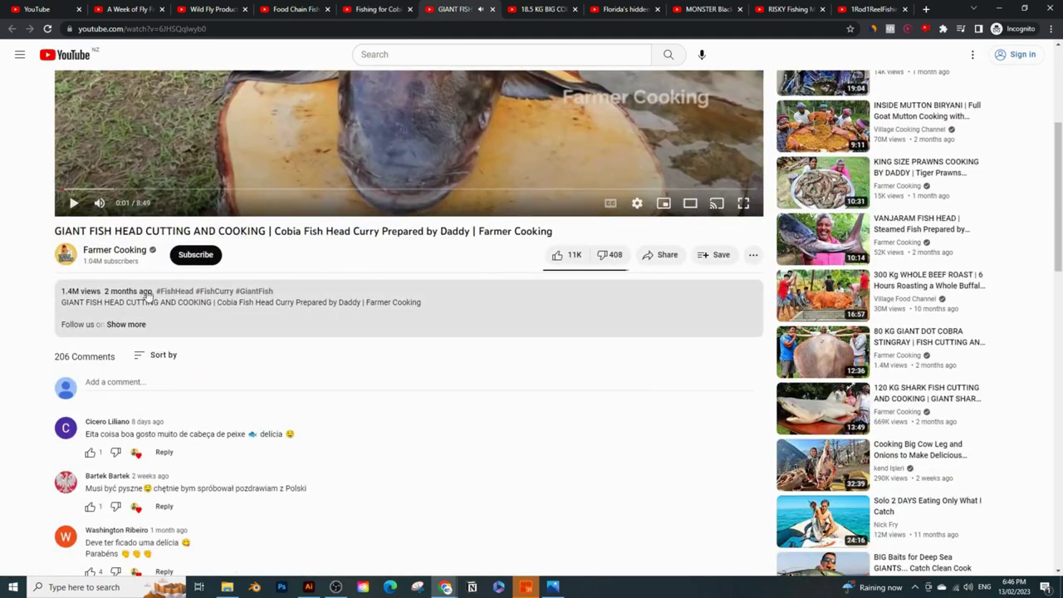
pyautogui.scroll(-1, 146, 295)
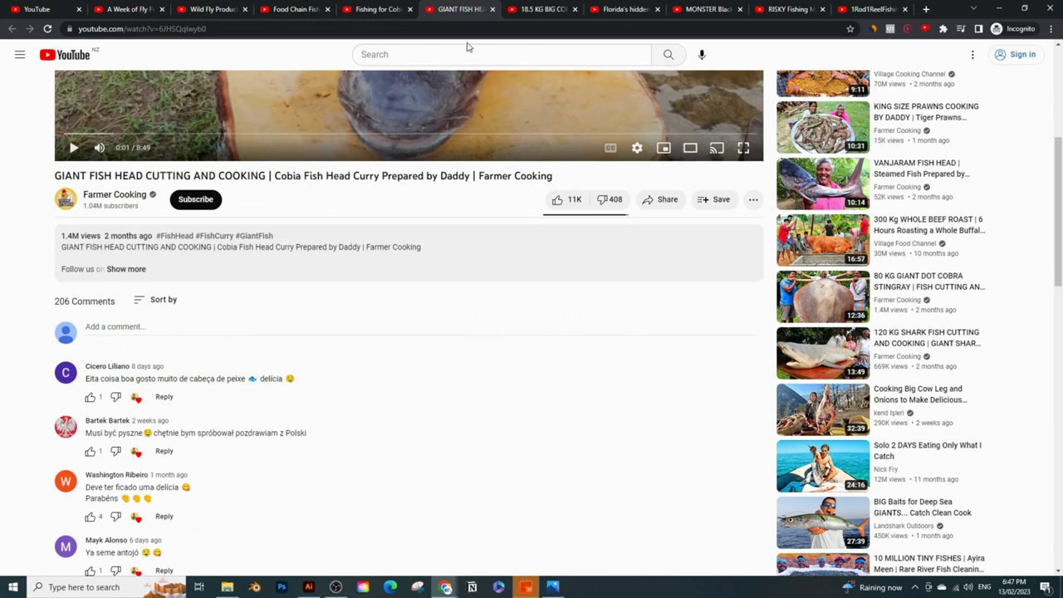
pyautogui.click(535, 9)
pyautogui.scroll(-5, 230, 408)
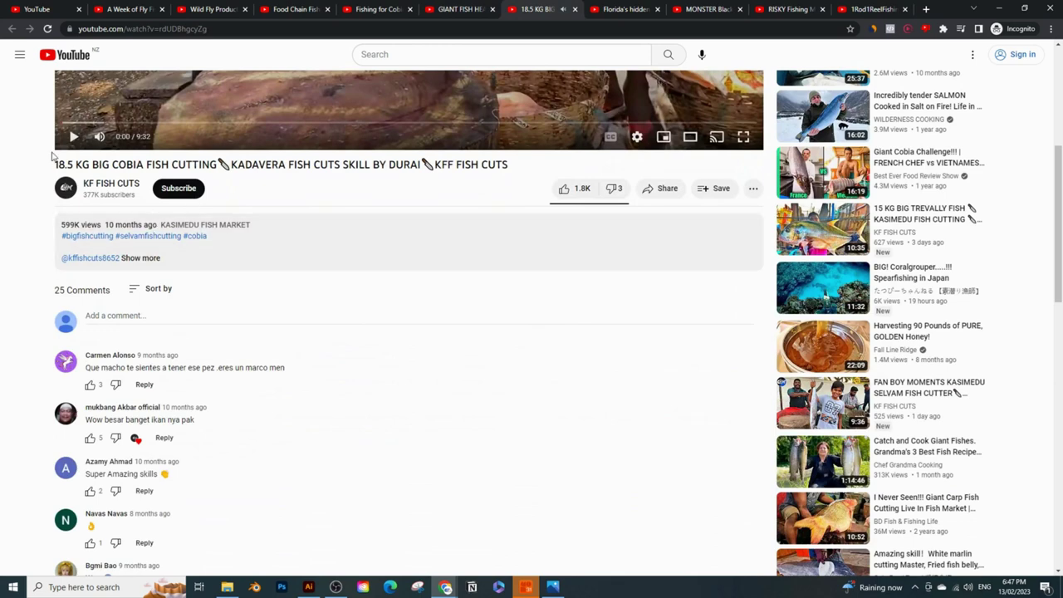
# Step: Copy the Fishing for Cobia search phrase from YouTube and compare it against Fly Fishing in Google Trends
pyautogui.click(486, 6)
pyautogui.click(398, 7)
pyautogui.click(451, 56)
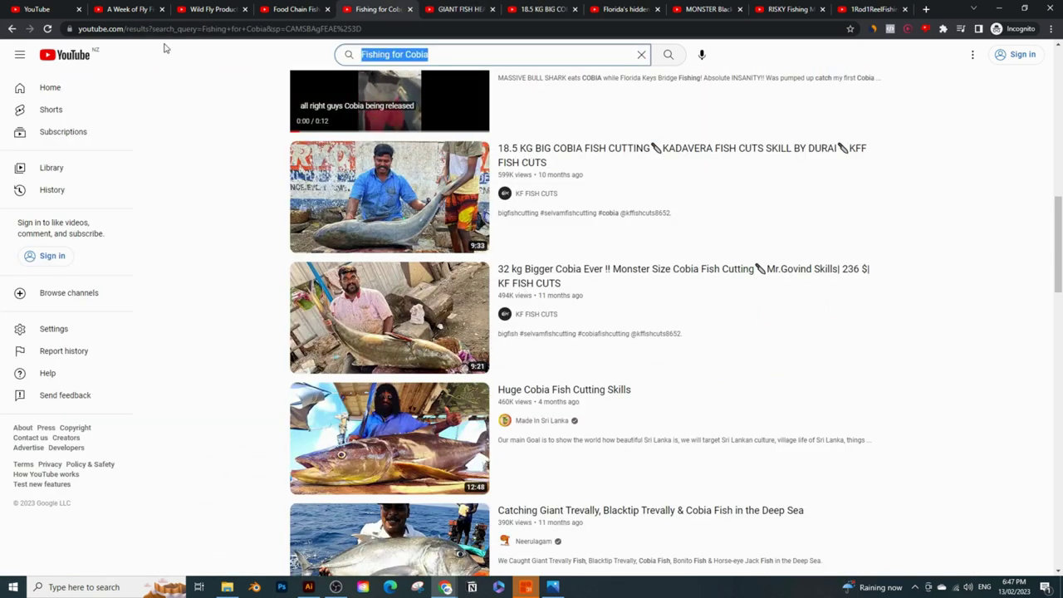
pyautogui.click(1000, 7)
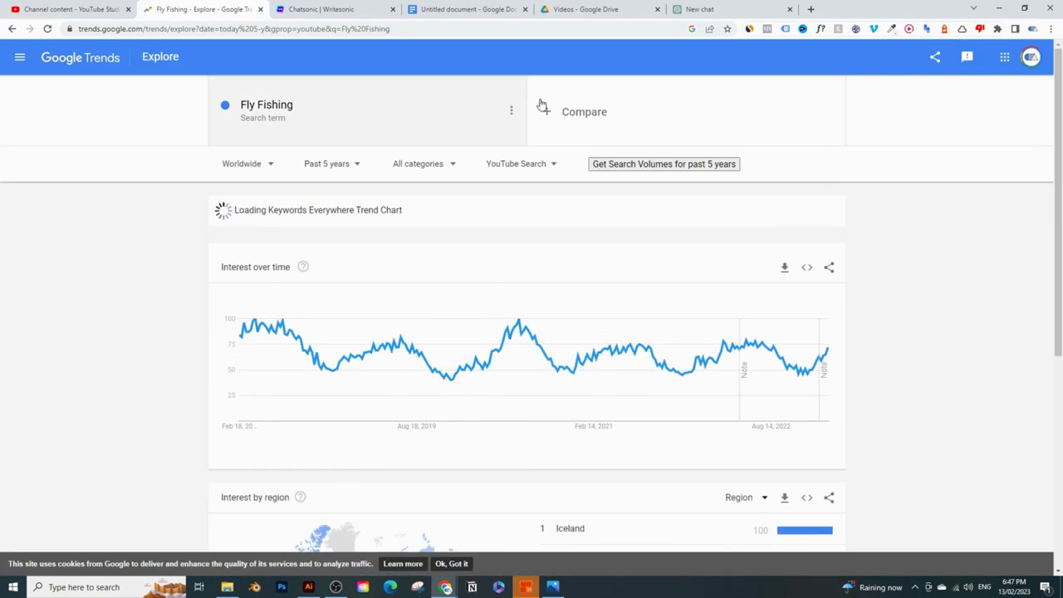
pyautogui.click(573, 110)
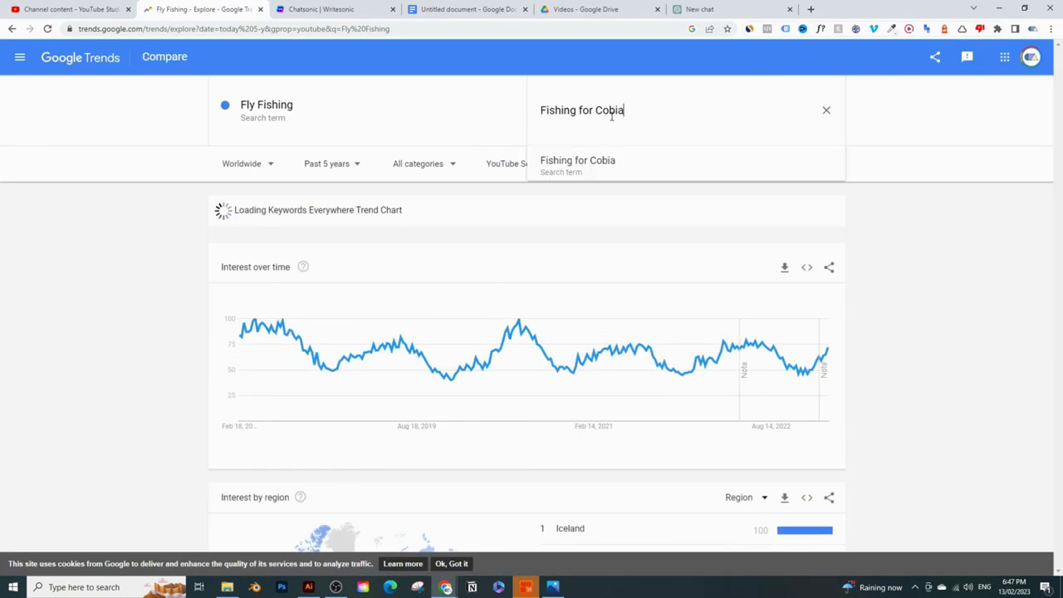
pyautogui.press('Return')
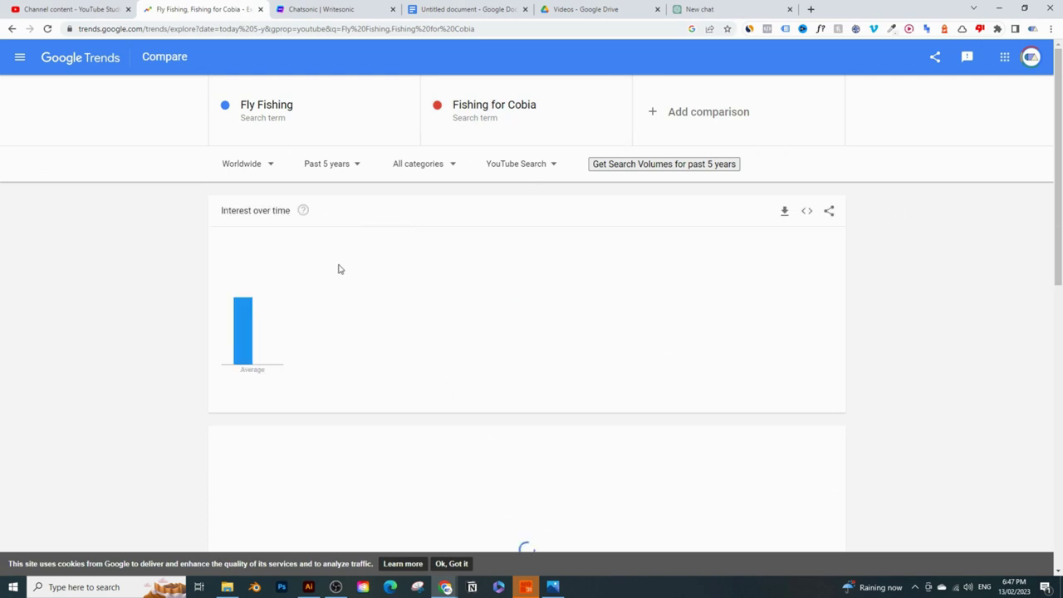
# Step: Replace the Fishing for Cobia comparison term with "COBIA FISHING", check its interest over time and remove the term
pyautogui.click(540, 107)
pyautogui.write('co')
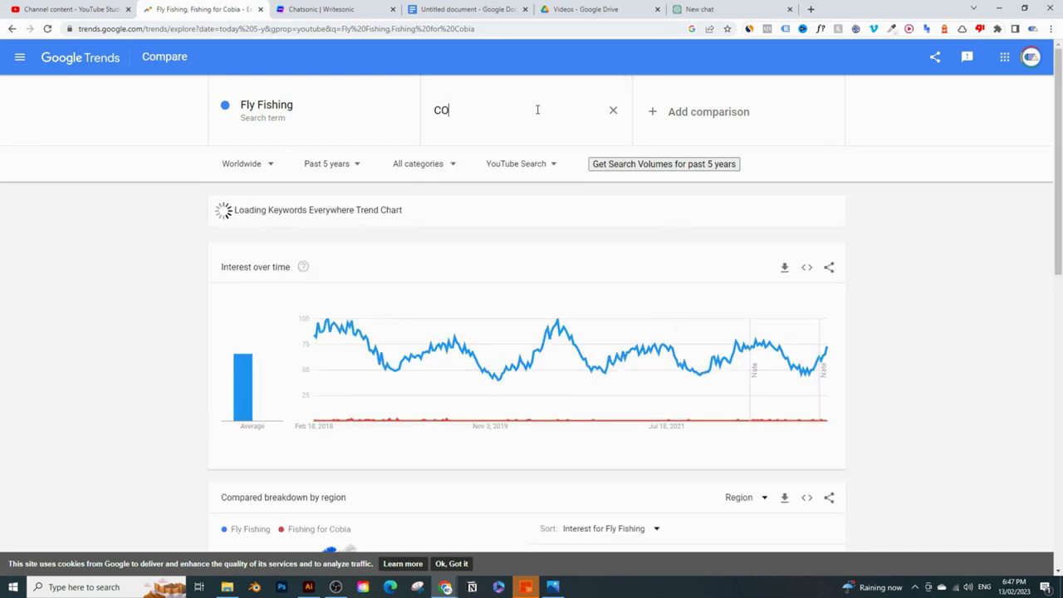
pyautogui.write('BIA Fl')
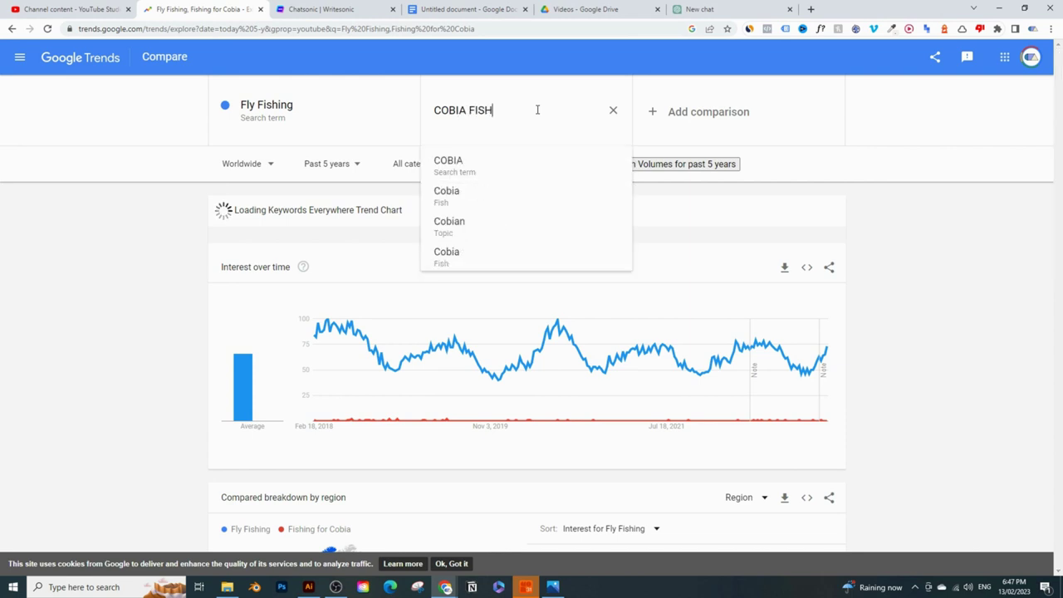
pyautogui.write('SHING')
pyautogui.press('Return')
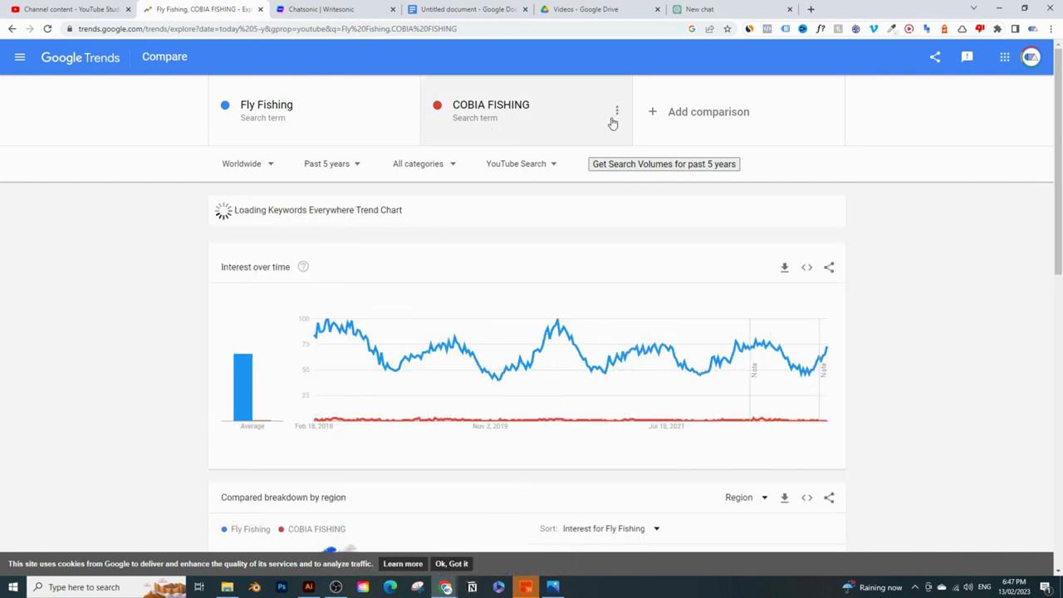
pyautogui.click(616, 115)
pyautogui.click(597, 114)
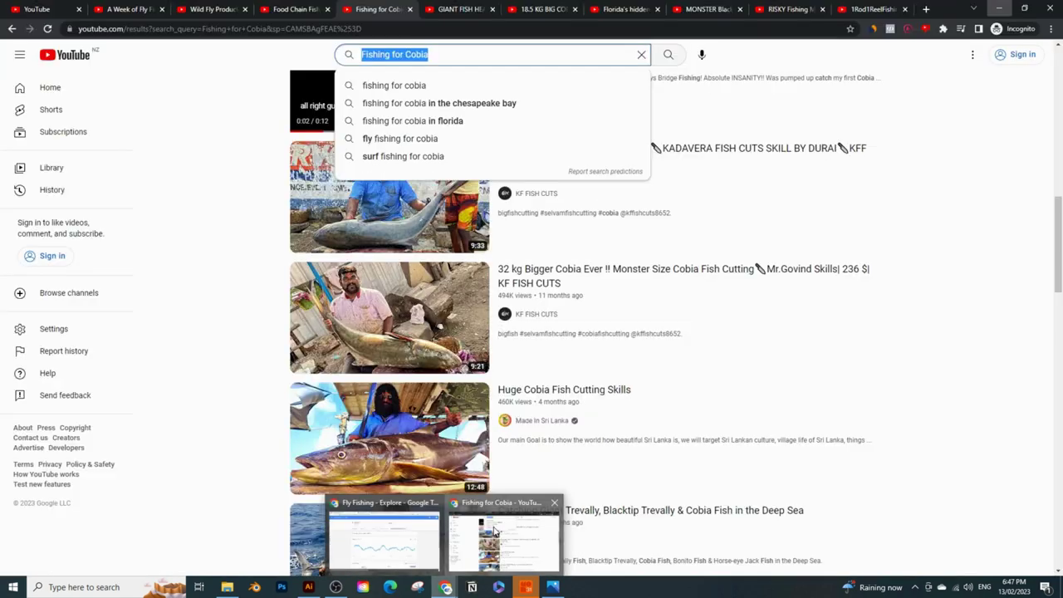
# Step: Return to YouTube and look through the most-viewed Fishing for Cobia results, comparing video types, view counts and upload dates
pyautogui.click(499, 532)
pyautogui.click(254, 293)
pyautogui.scroll(-3, 249, 299)
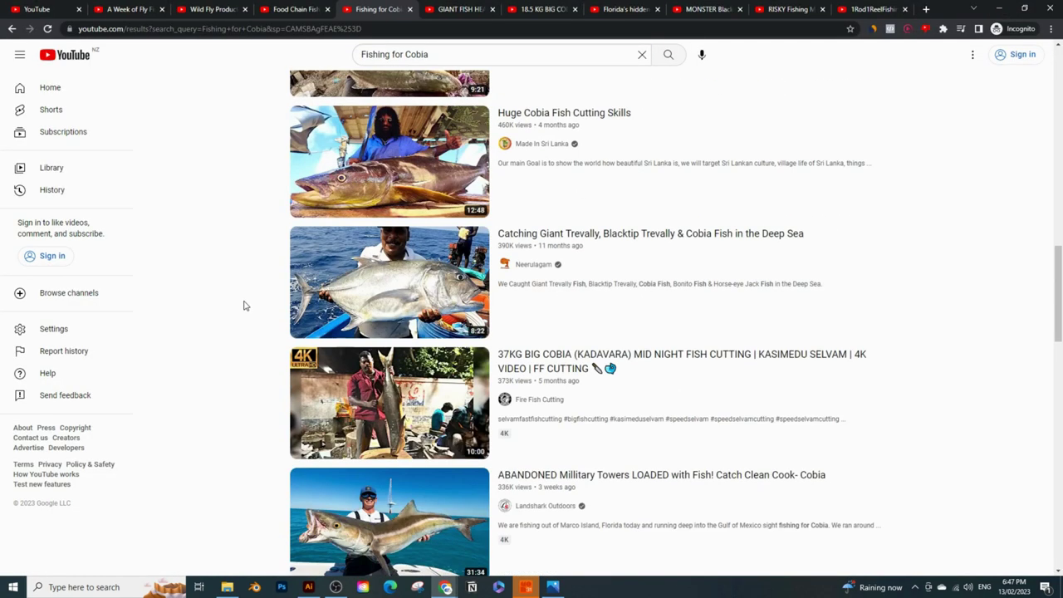
pyautogui.scroll(4, 242, 304)
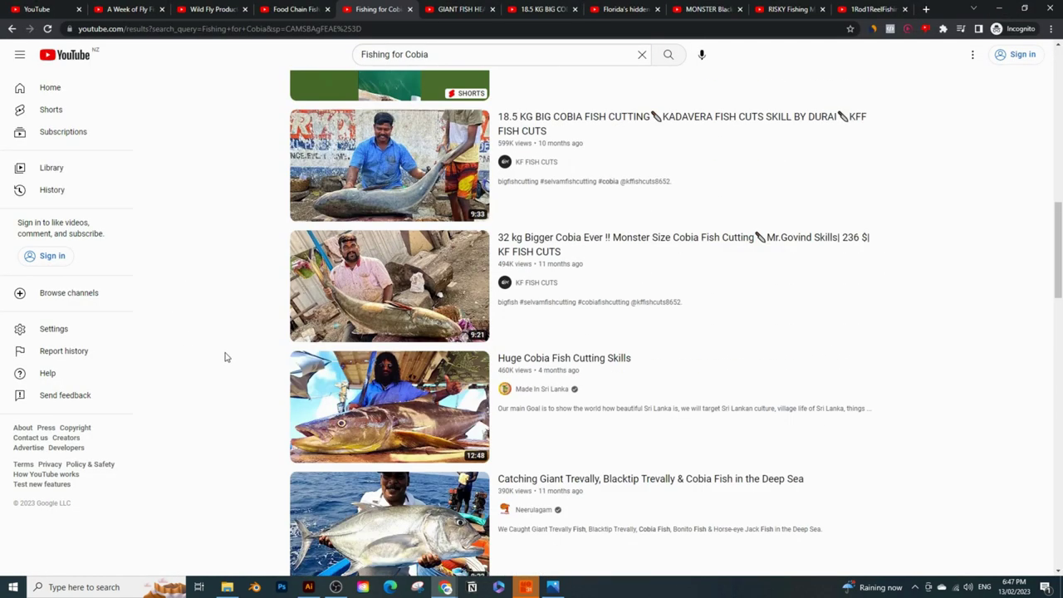
pyautogui.scroll(1, 222, 348)
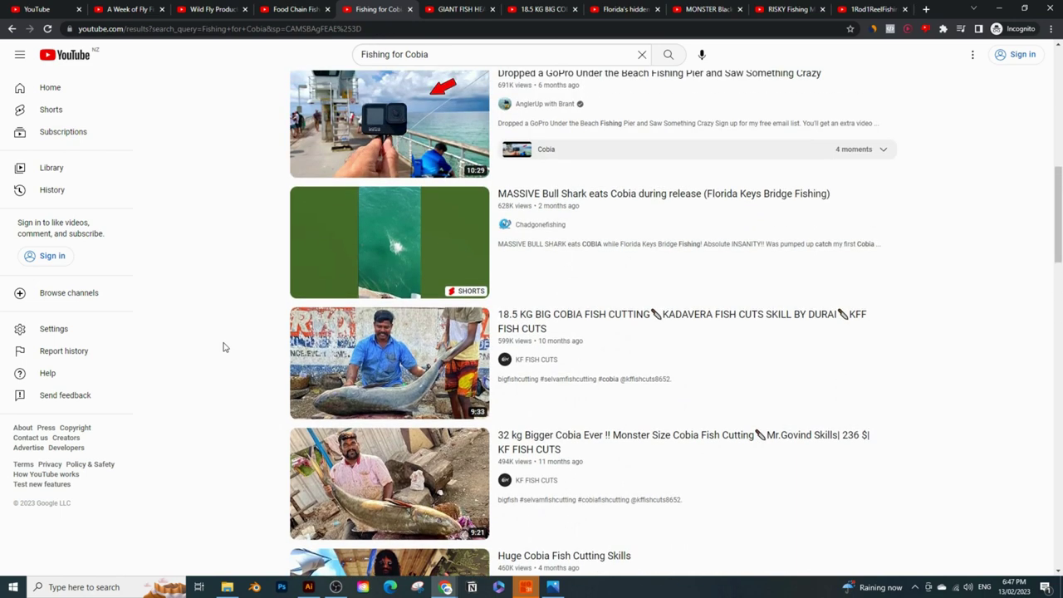
pyautogui.scroll(-2, 222, 346)
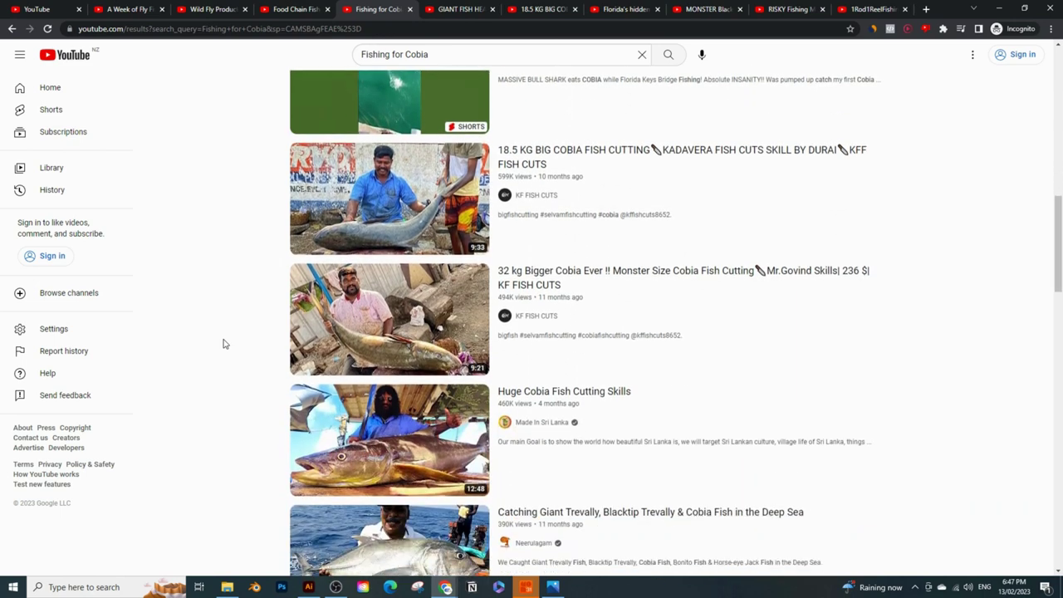
pyautogui.scroll(-8, 222, 344)
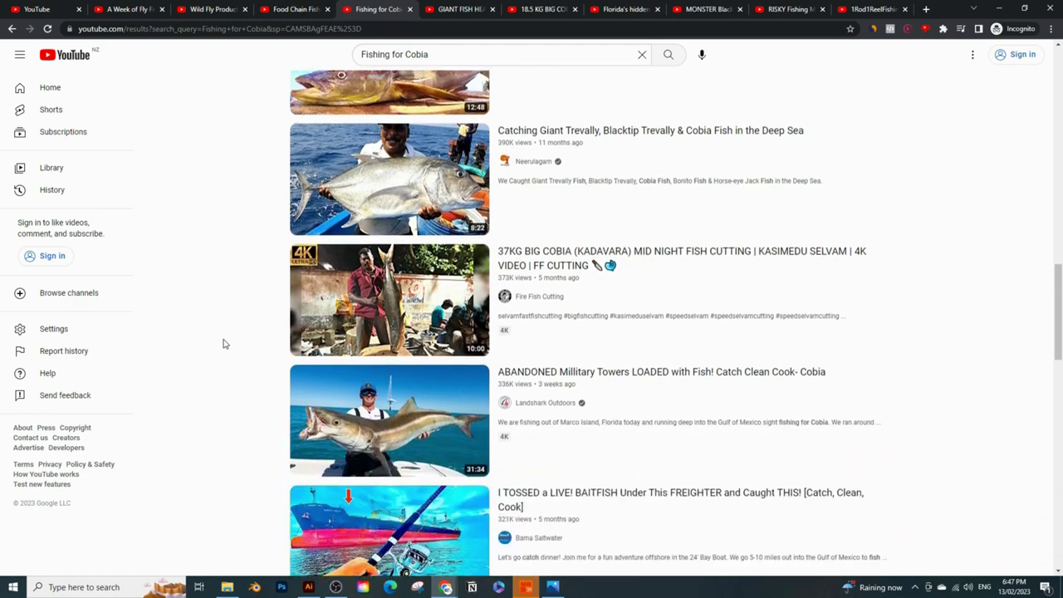
pyautogui.scroll(2, 253, 290)
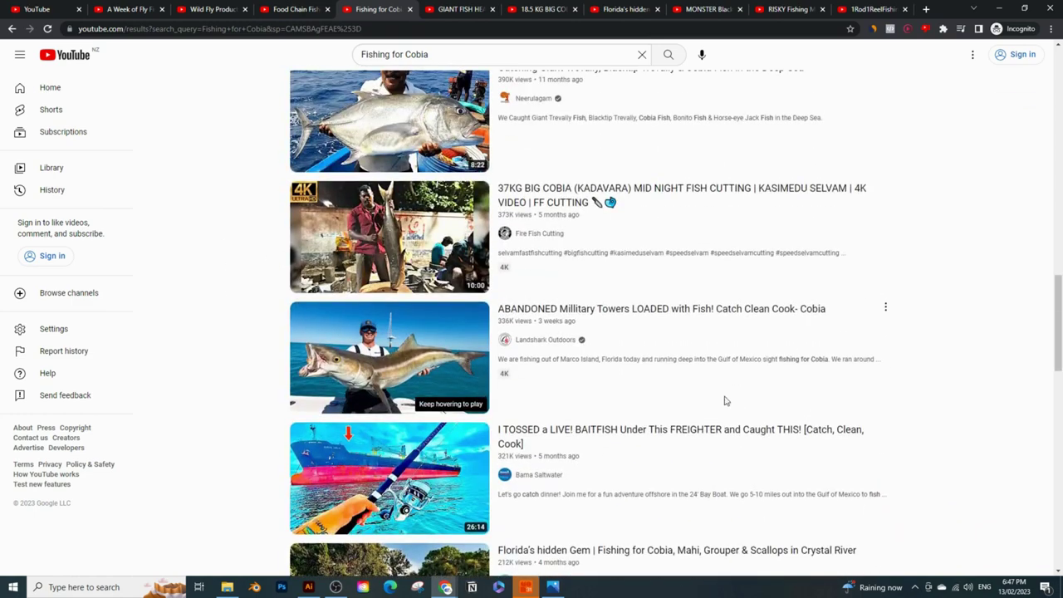
pyautogui.scroll(-2, 232, 332)
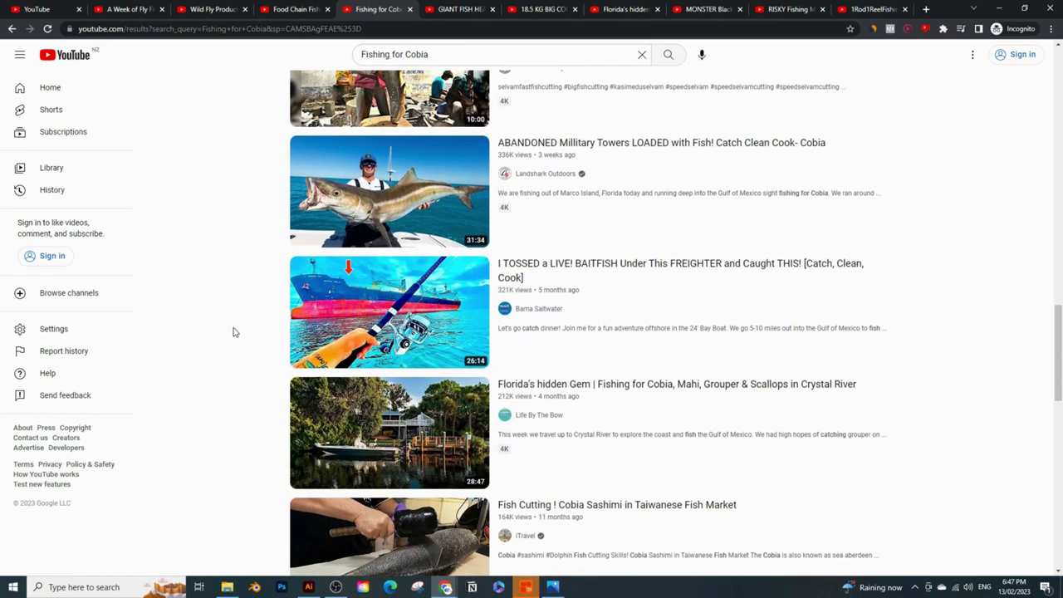
pyautogui.scroll(12, 233, 332)
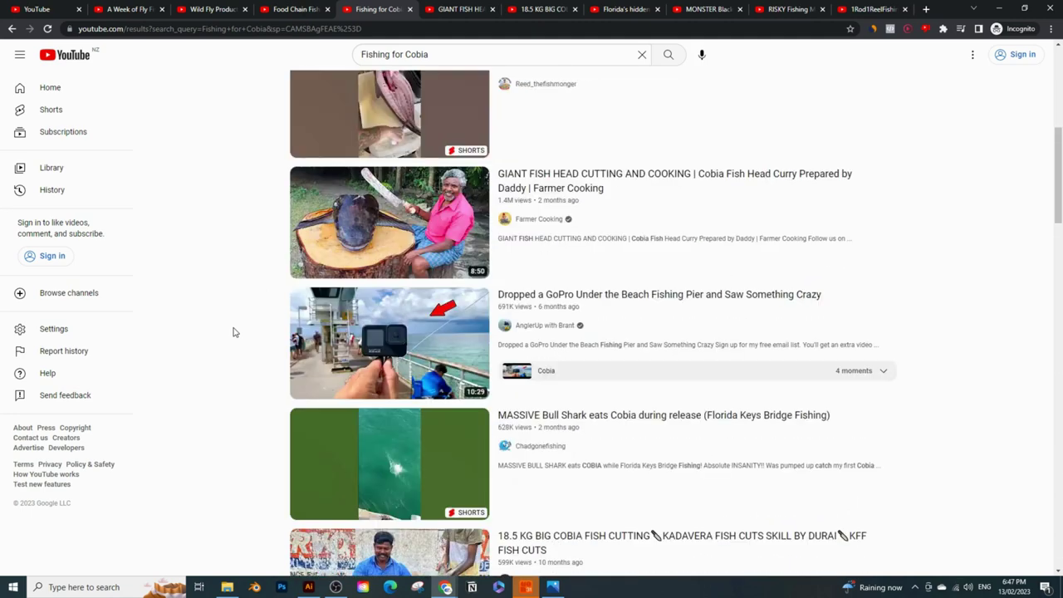
pyautogui.scroll(3, 233, 332)
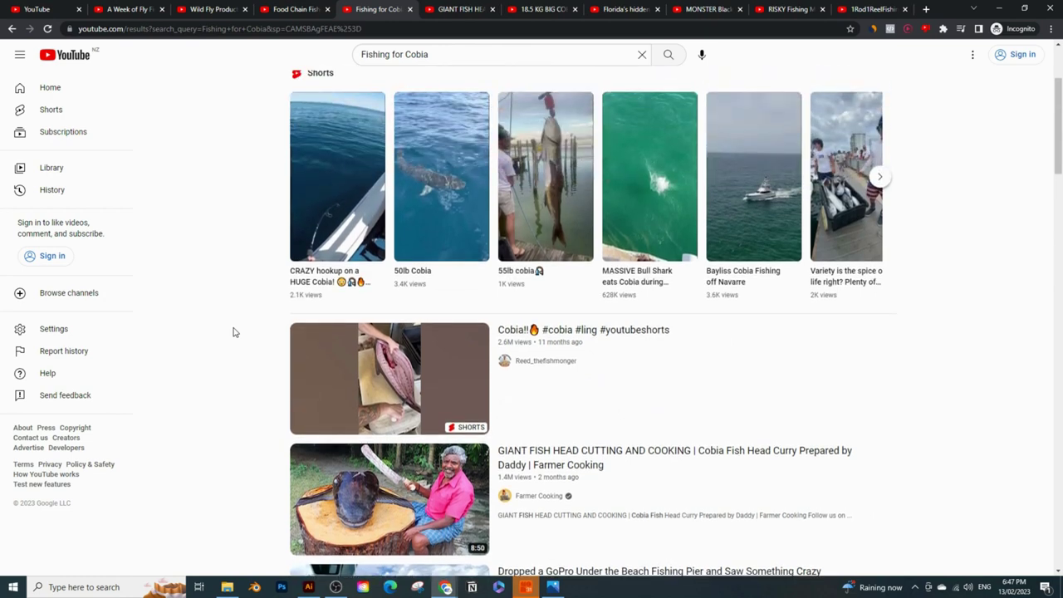
pyautogui.scroll(2, 232, 330)
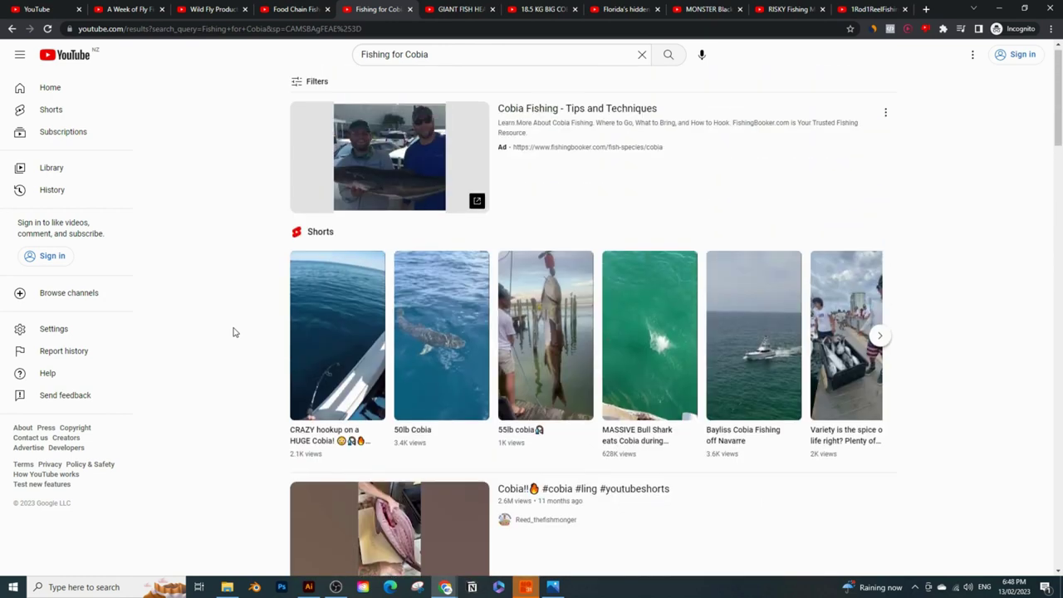
pyautogui.scroll(-10, 238, 285)
pyautogui.scroll(-7, 239, 274)
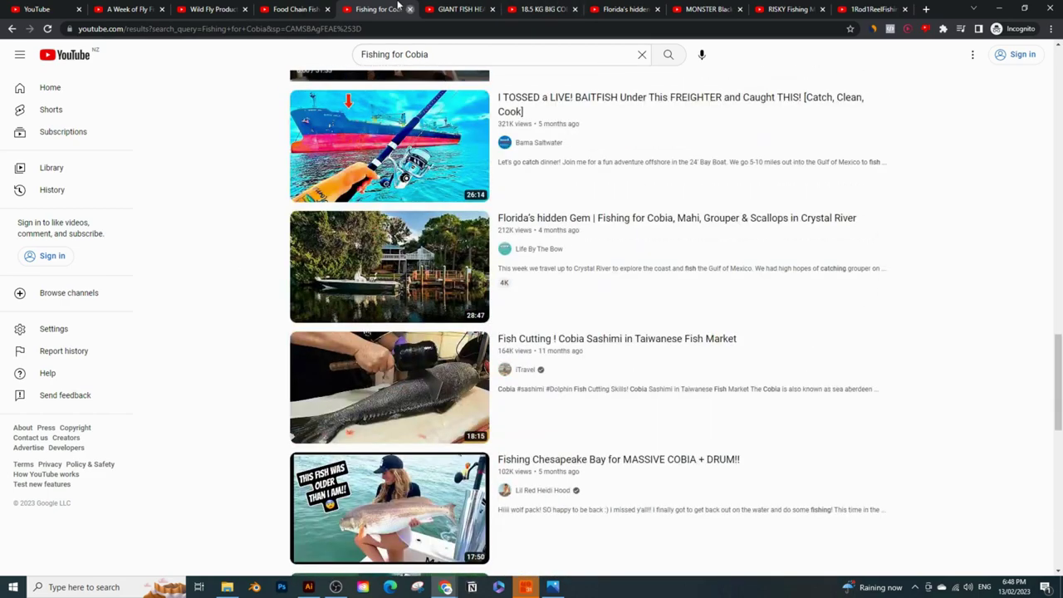
# Step: Close the Fishing for Cobia results and the "GIANT FISH HEAD CUTTING AND COOKING" and "18.5 KG BIG COBIA FISH CUTTING" videos
pyautogui.click(418, 9)
pyautogui.scroll(-5, 394, 326)
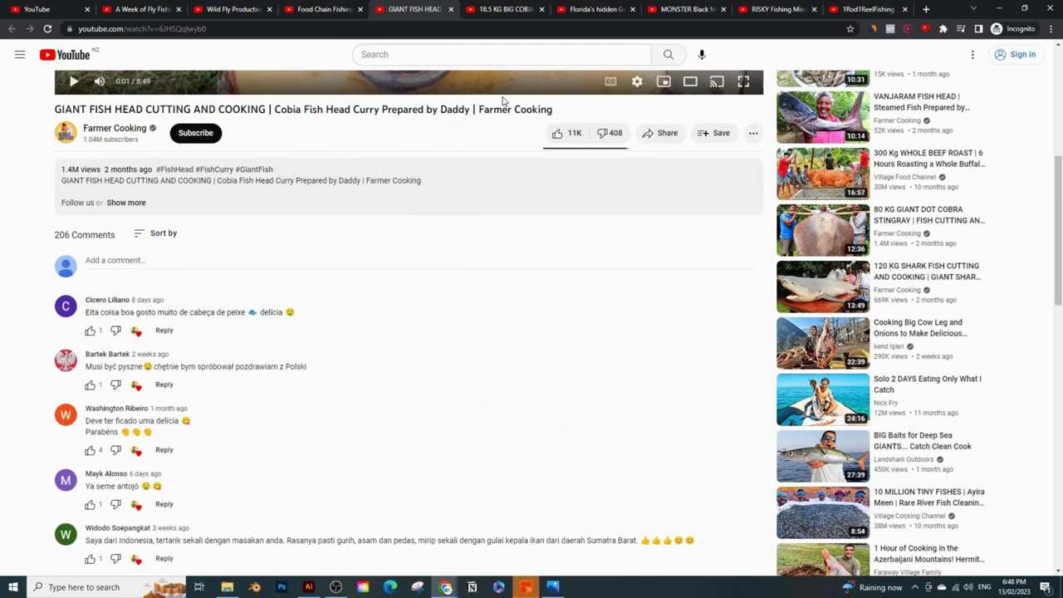
pyautogui.click(449, 9)
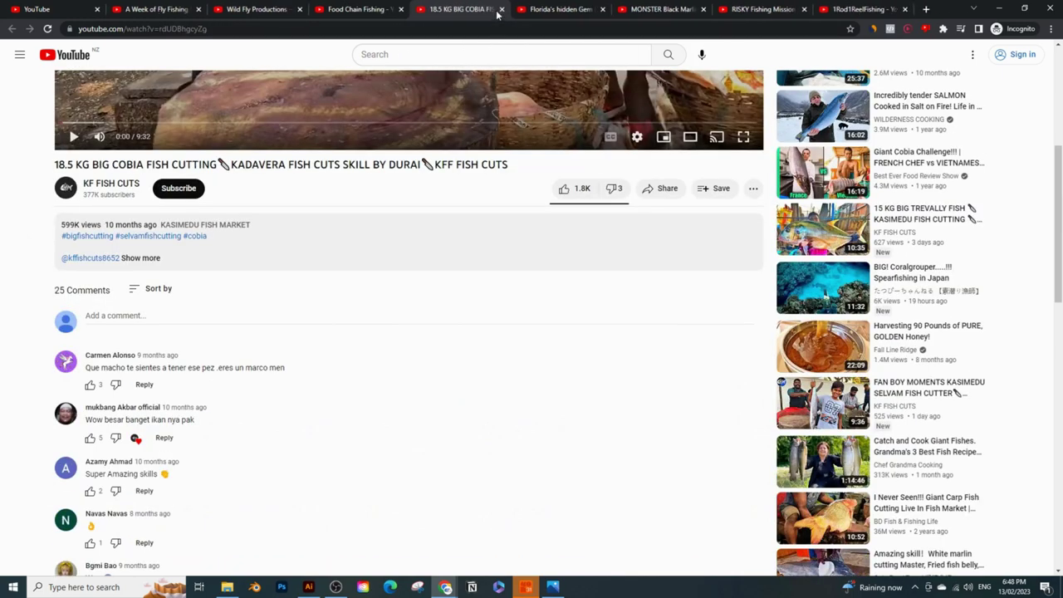
pyautogui.click(502, 9)
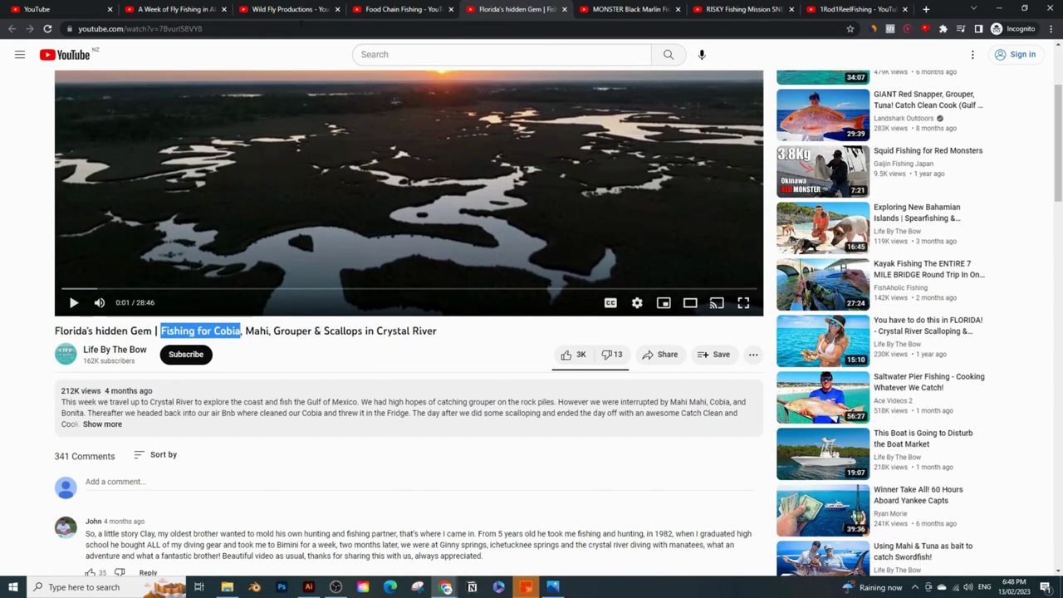
# Step: Refresh the YouTube home page and look through its recommended videos for fishing topic ideas
pyautogui.click(17, 9)
pyautogui.click(47, 28)
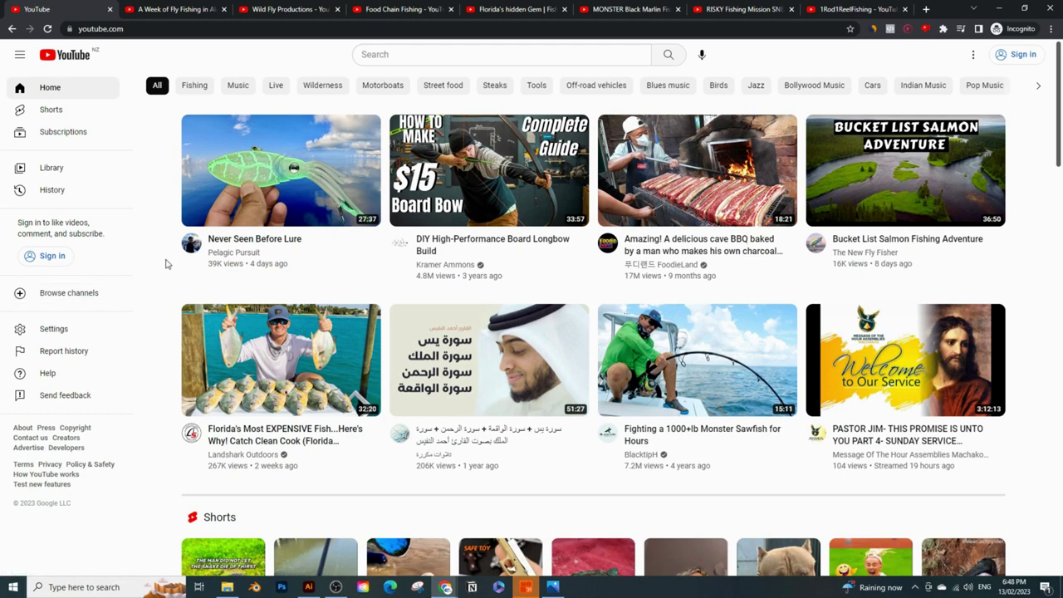
pyautogui.scroll(-10, 165, 264)
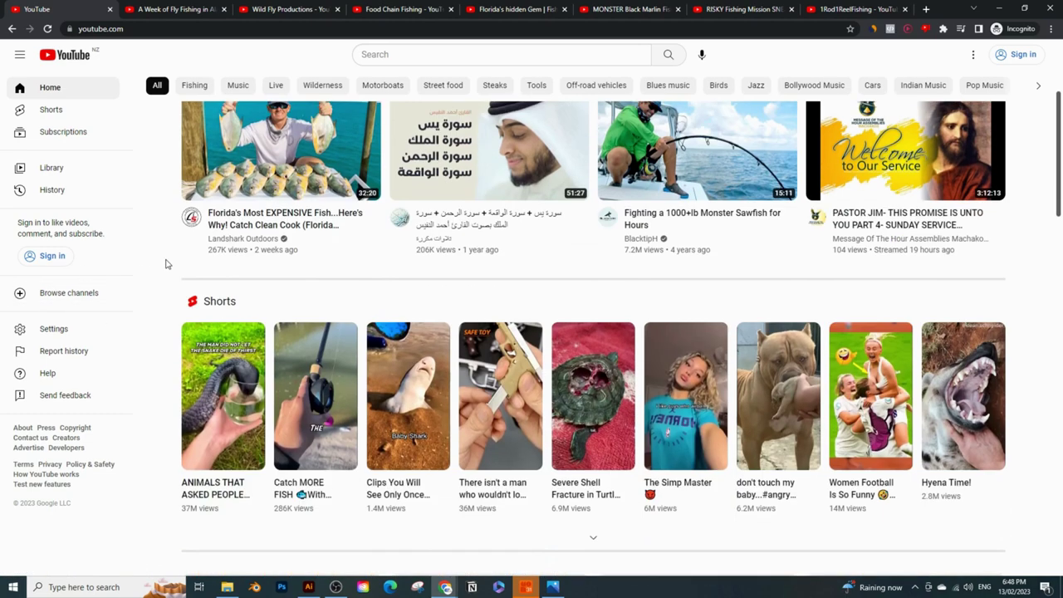
pyautogui.scroll(-3, 166, 264)
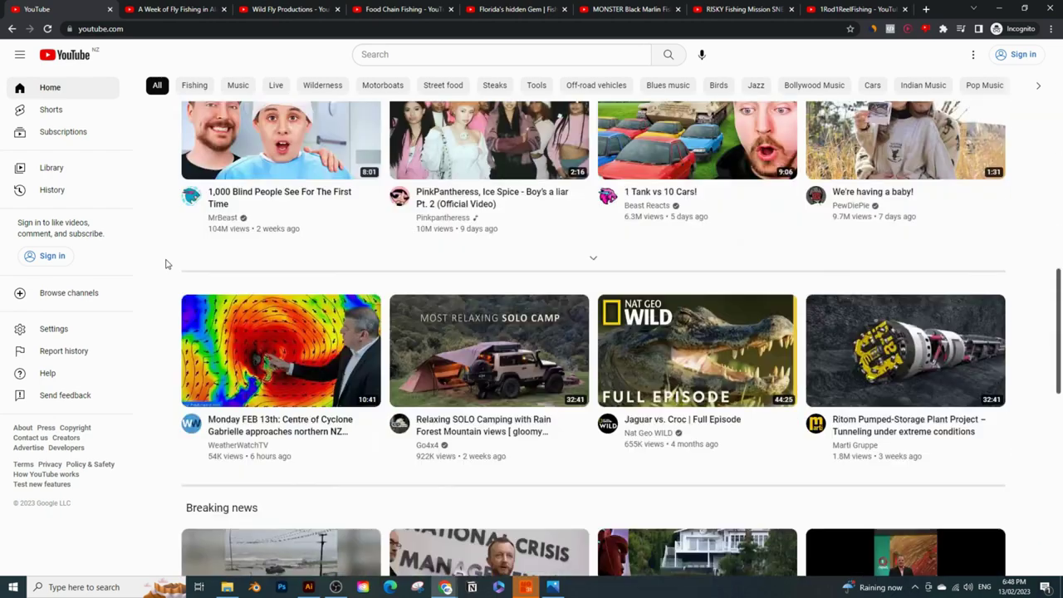
pyautogui.scroll(-5, 165, 264)
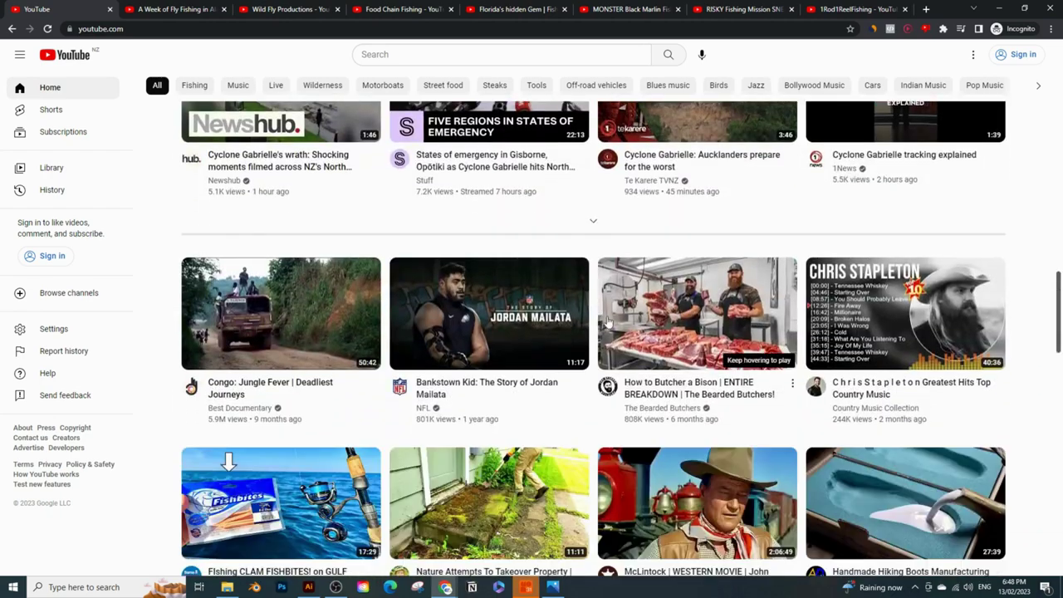
pyautogui.scroll(3, 639, 392)
pyautogui.scroll(15, 640, 393)
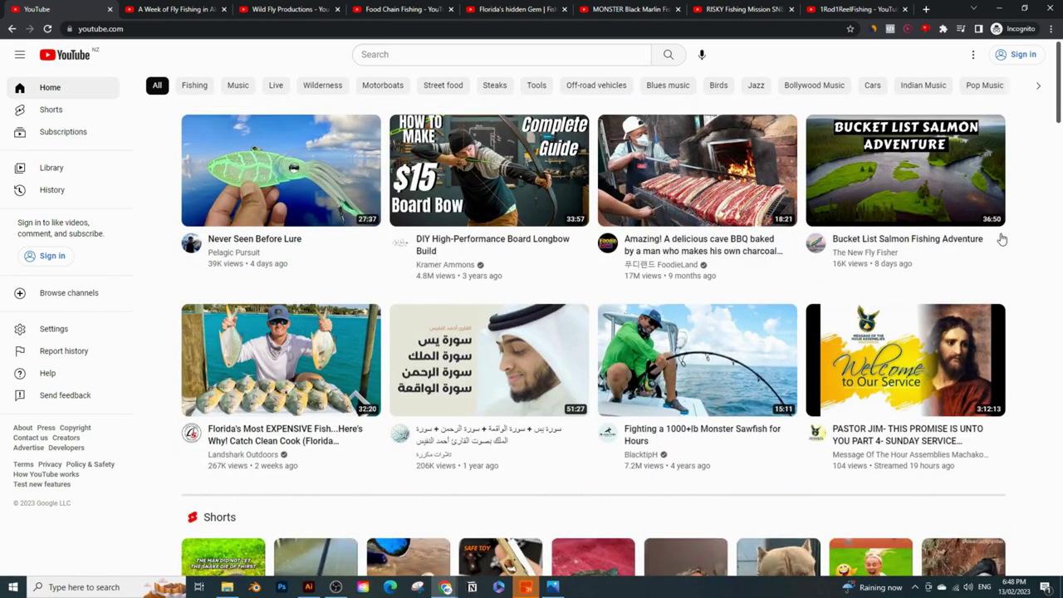
# Step: Open the "Bucket List Salmon Fishing Adventure" video, pause playback and copy "Salmon Fishing" from its title
pyautogui.click(909, 185)
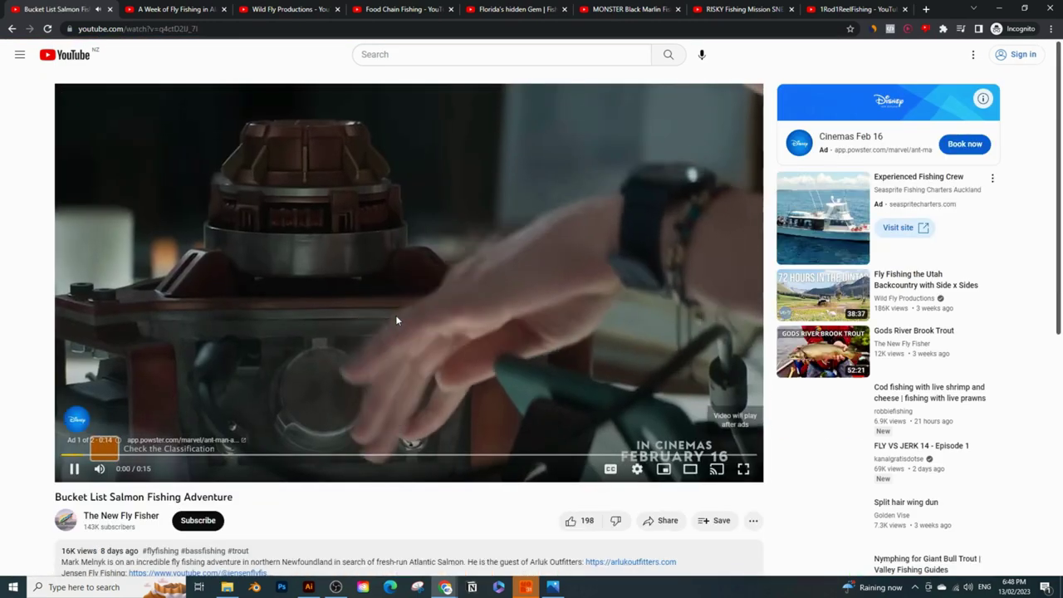
pyautogui.click(395, 314)
pyautogui.scroll(-2, 342, 330)
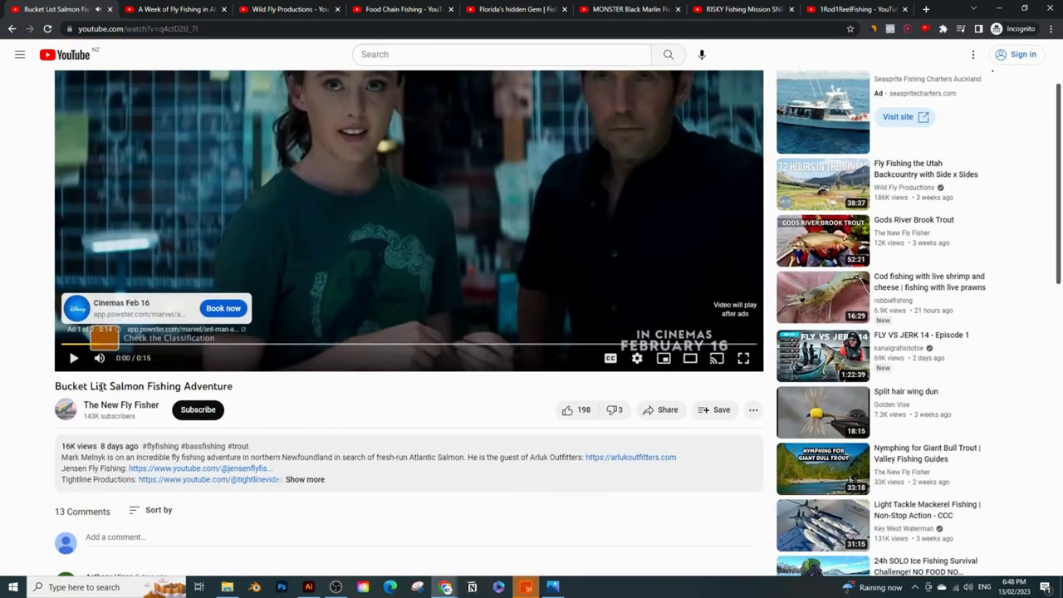
pyautogui.moveTo(108, 387); pyautogui.dragTo(183, 387)
pyautogui.hotkey('ctrl', 'c')
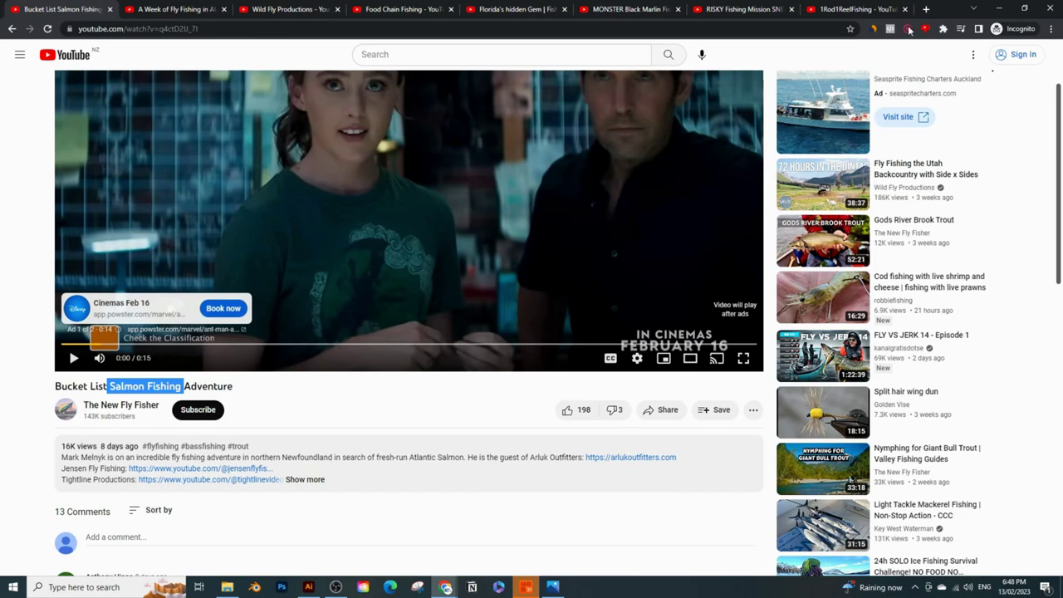
# Step: Switch to Google Trends and add the copied "Salmon Fishing" as a comparison to Fly Fishing
pyautogui.click(999, 9)
pyautogui.click(669, 122)
pyautogui.hotkey('ctrl', 'v')
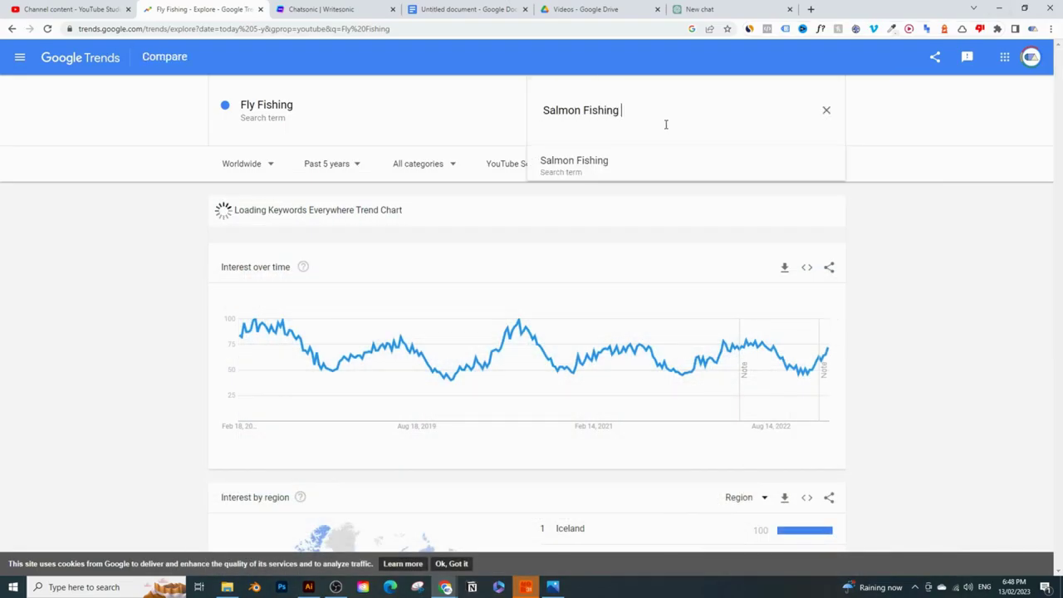
pyautogui.press('Return')
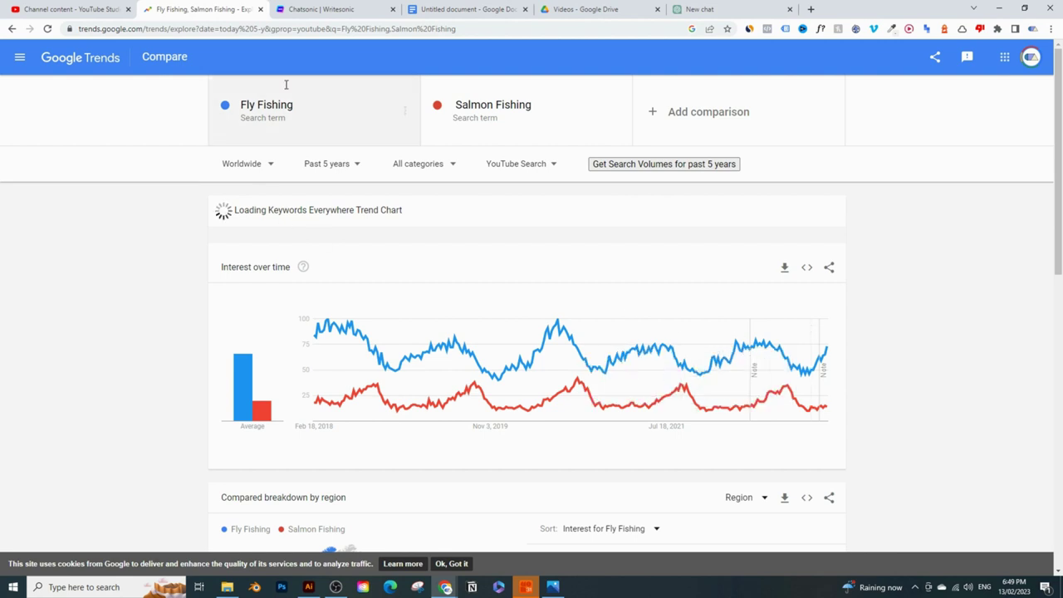
# Step: Switch to ChatGPT and submit the prompt "Give me that latest news on fishing"
pyautogui.click(299, 113)
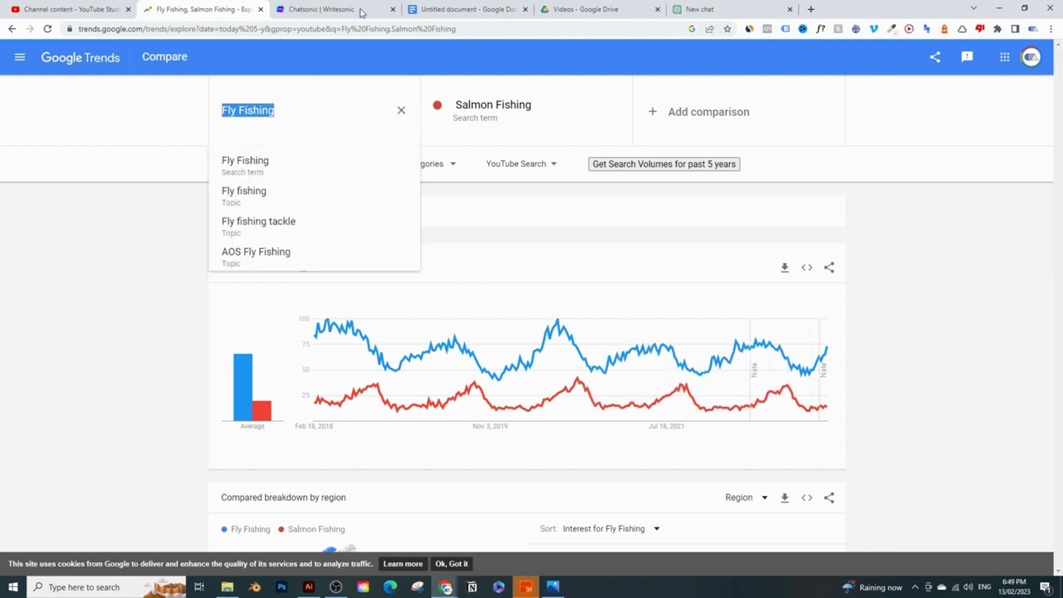
pyautogui.click(360, 12)
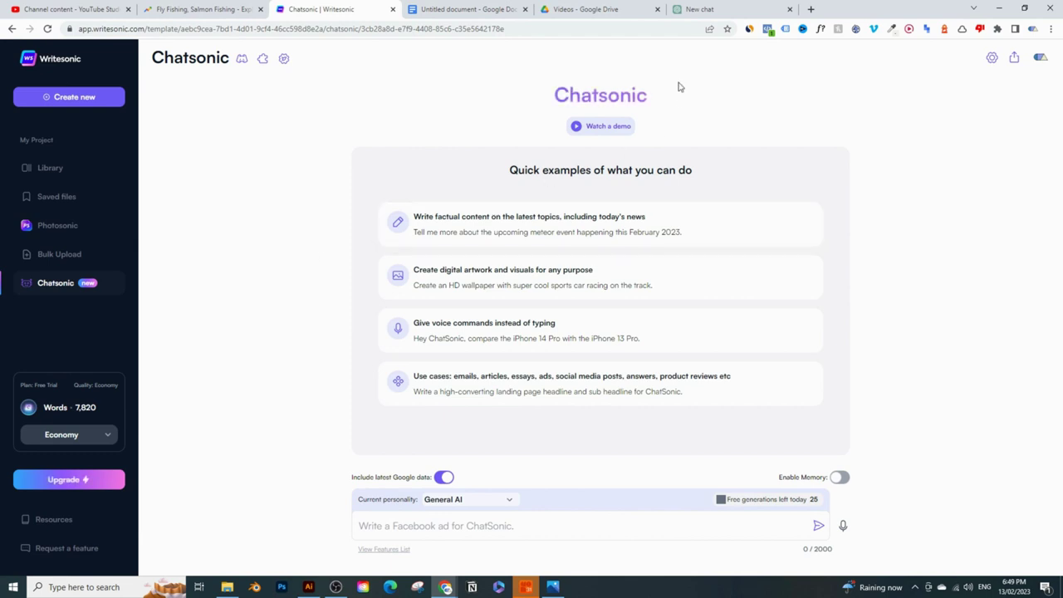
pyautogui.click(693, 9)
pyautogui.click(496, 532)
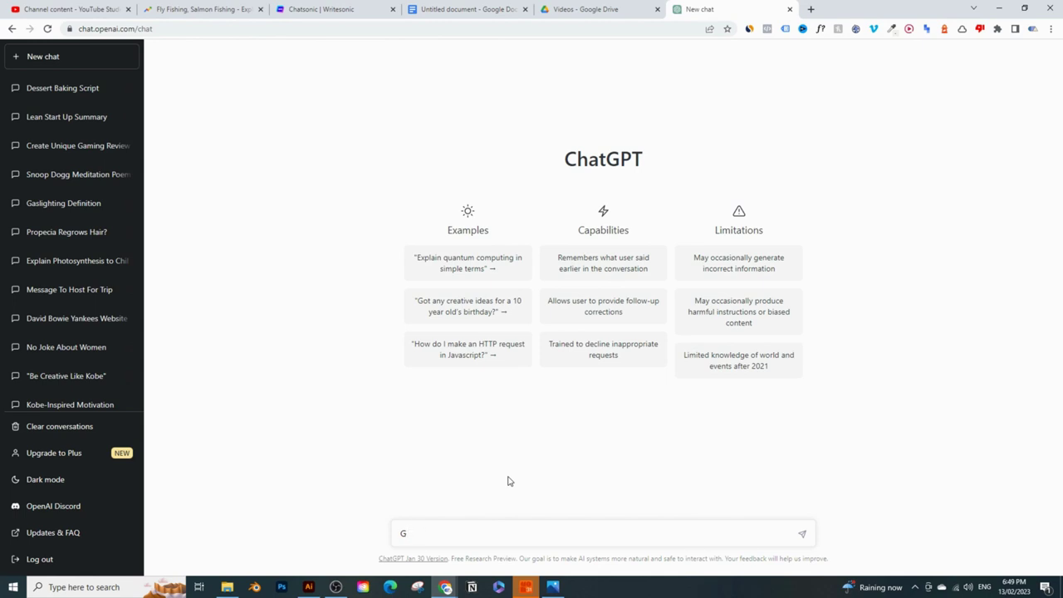
pyautogui.write('Give me that latest news on fishing')
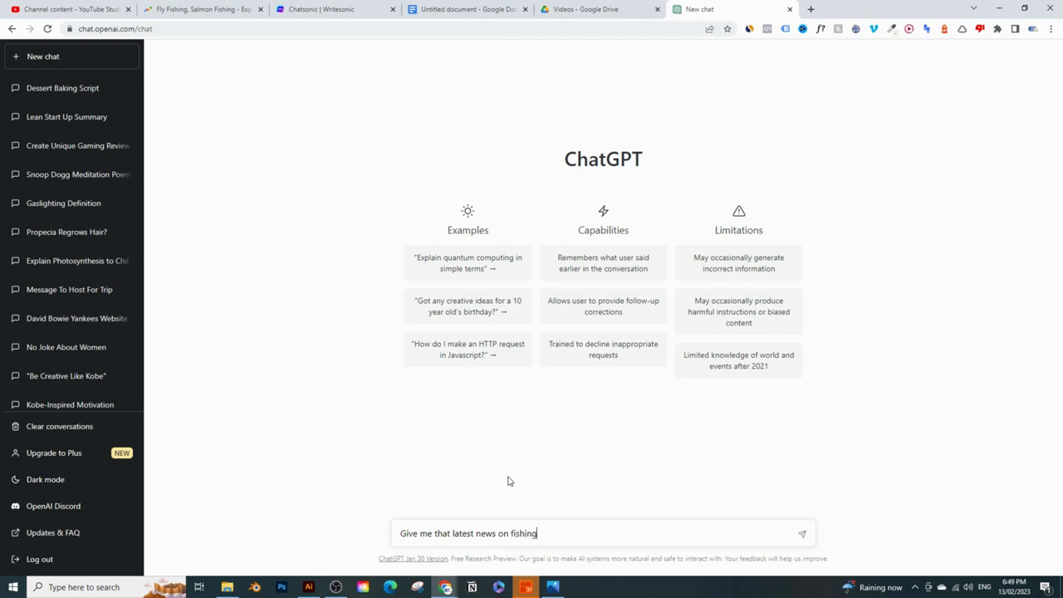
pyautogui.press('Return')
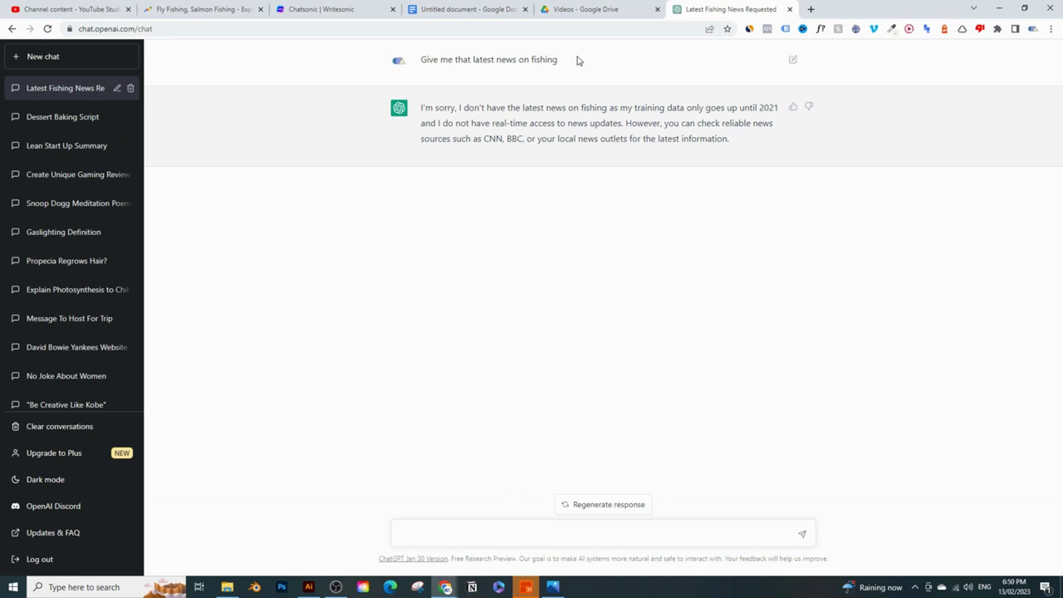
# Step: Copy the fishing news prompt into Chatsonic and submit it with memory enabled
pyautogui.moveTo(583, 60); pyautogui.dragTo(420, 58)
pyautogui.hotkey('ctrl', 'c')
pyautogui.click(321, 9)
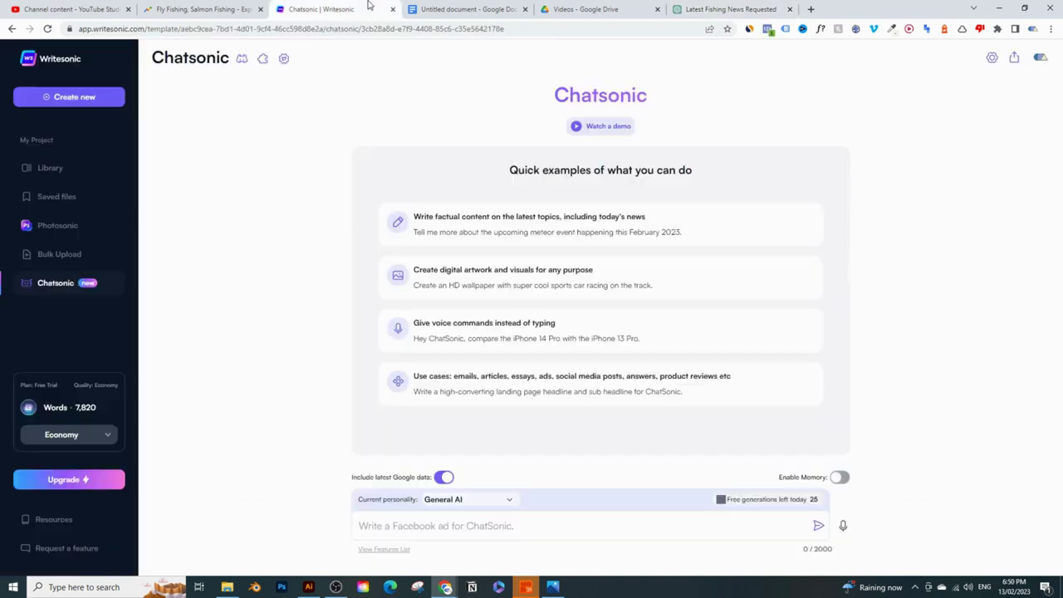
pyautogui.click(466, 526)
pyautogui.hotkey('ctrl', 'v')
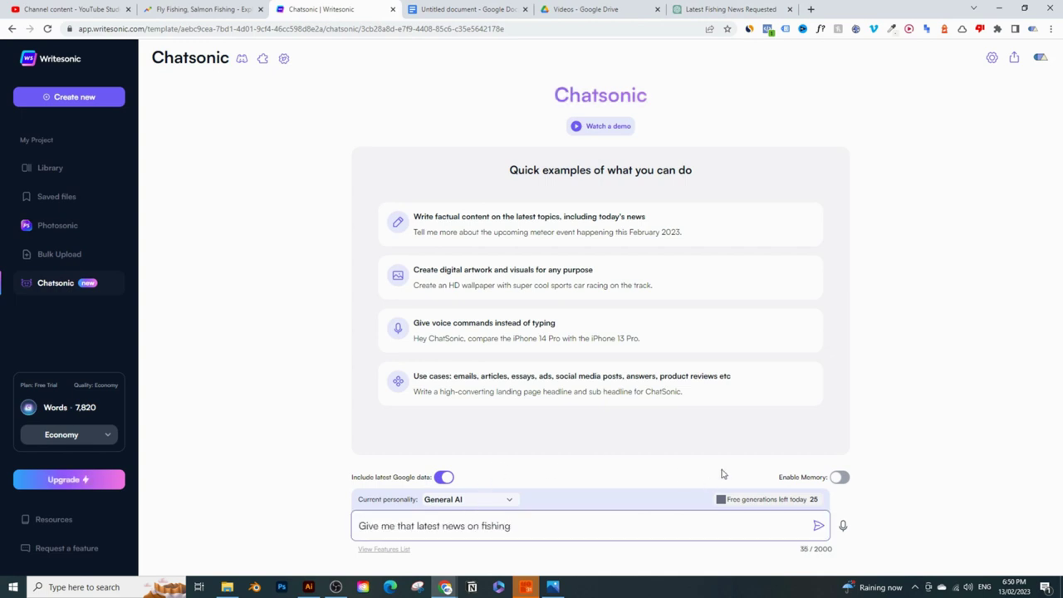
pyautogui.click(841, 478)
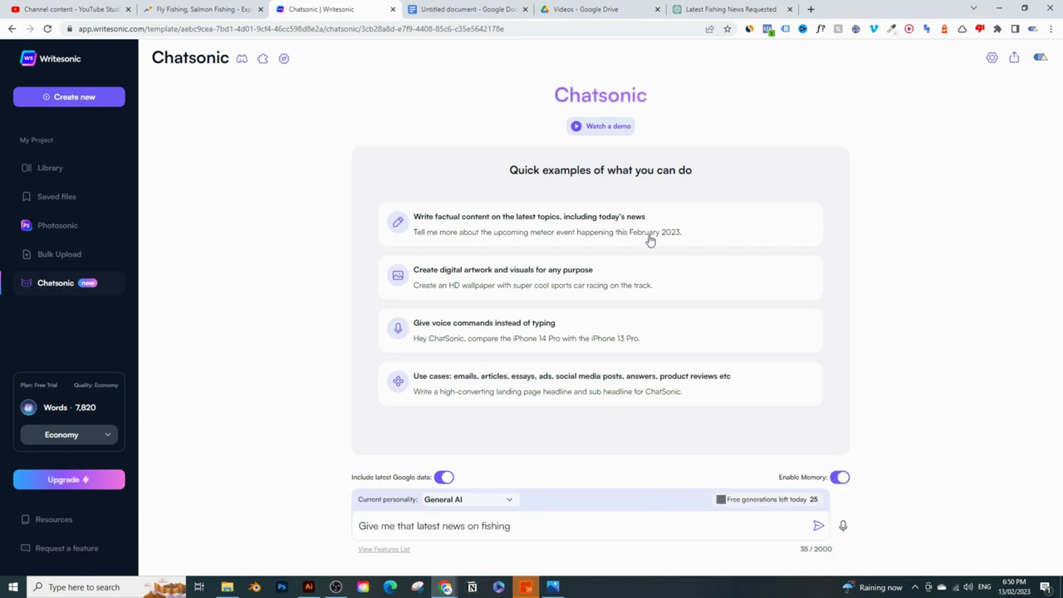
pyautogui.click(581, 538)
pyautogui.press('Return')
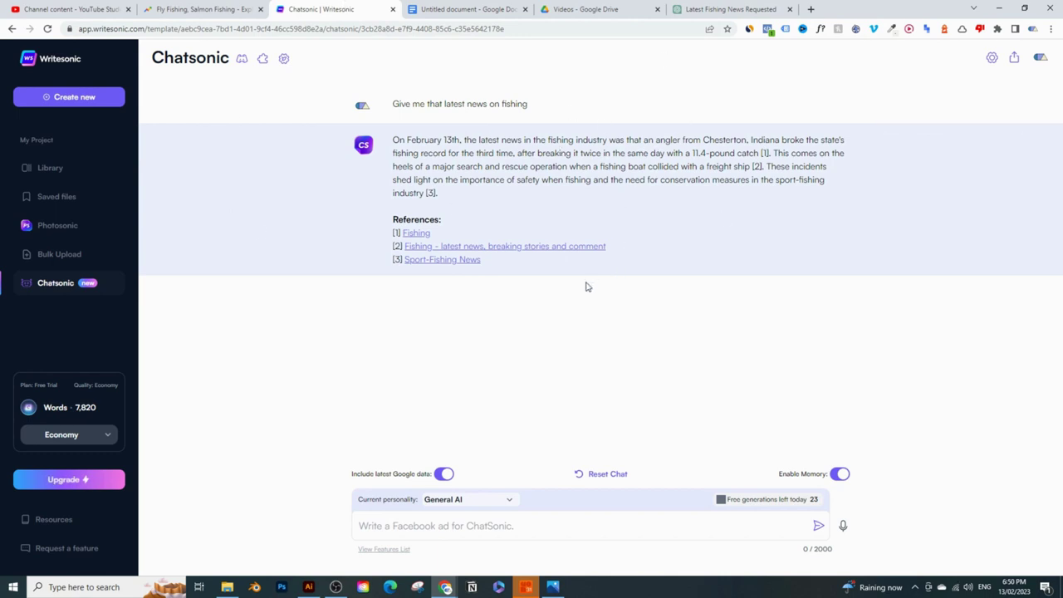
# Step: Submit the prompt "give me some ideas for a youtube video on fly fishing based on the current trending topics on youtube" to Chatsonic
pyautogui.click(507, 525)
pyautogui.write('gi')
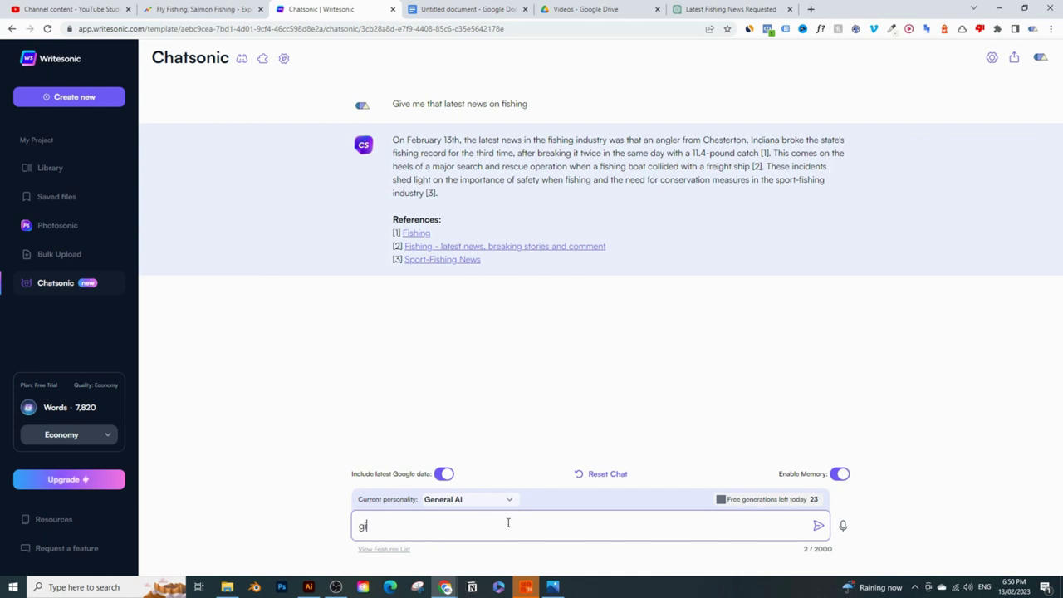
pyautogui.write('ve me some ideas for a ')
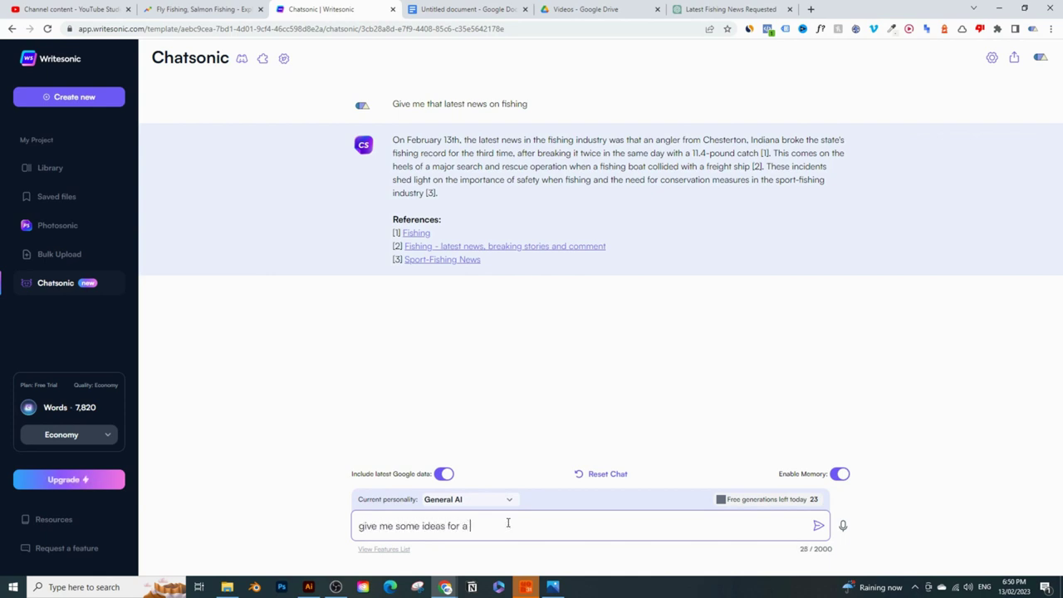
pyautogui.write('youtube videos')
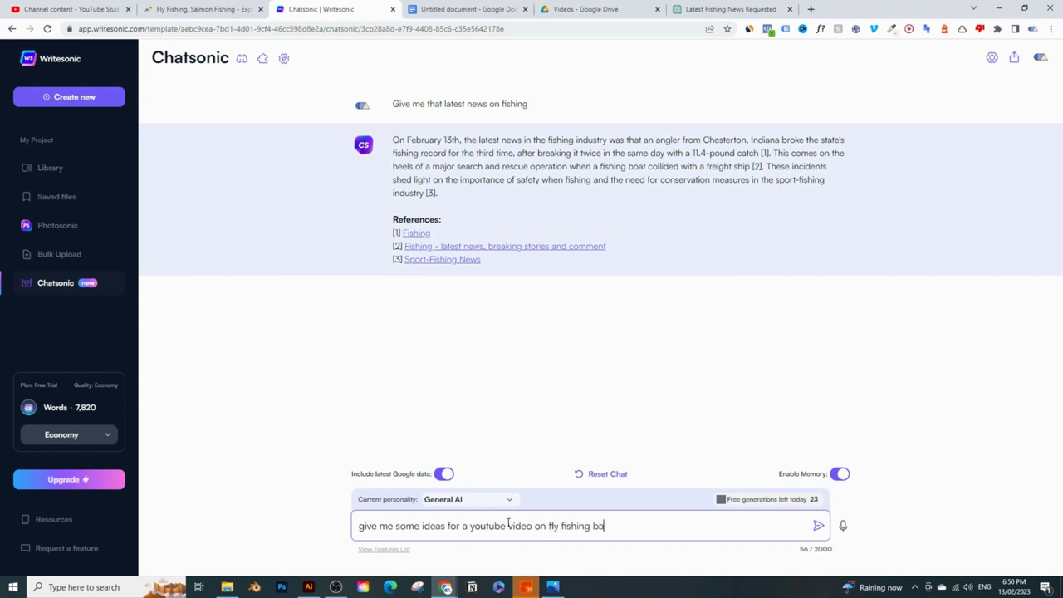
pyautogui.write('the ')
pyautogui.write('current trew')
pyautogui.write('nding topics')
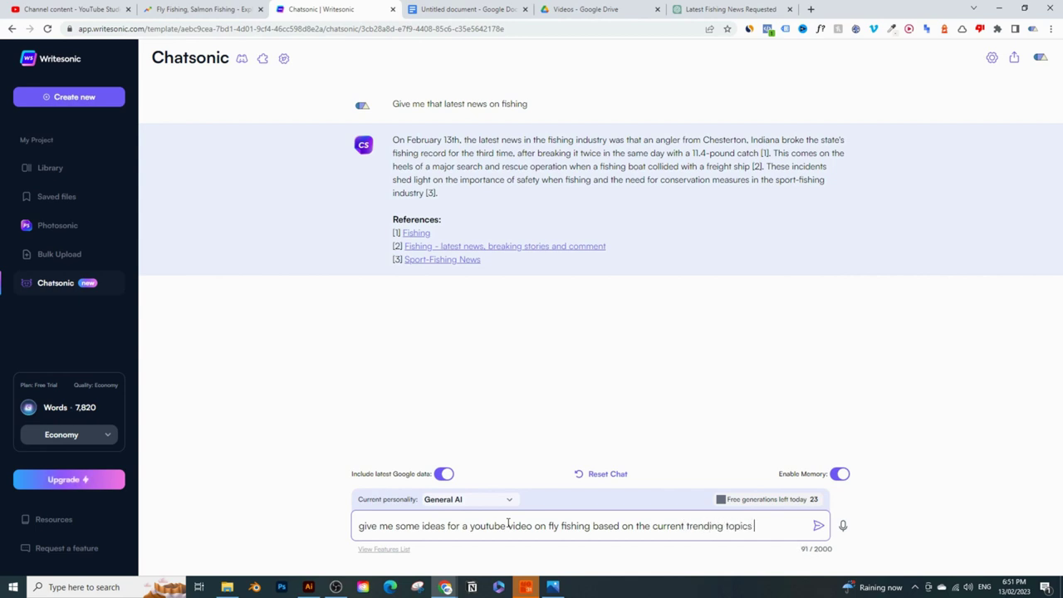
pyautogui.write(' on youtube')
pyautogui.press('Return')
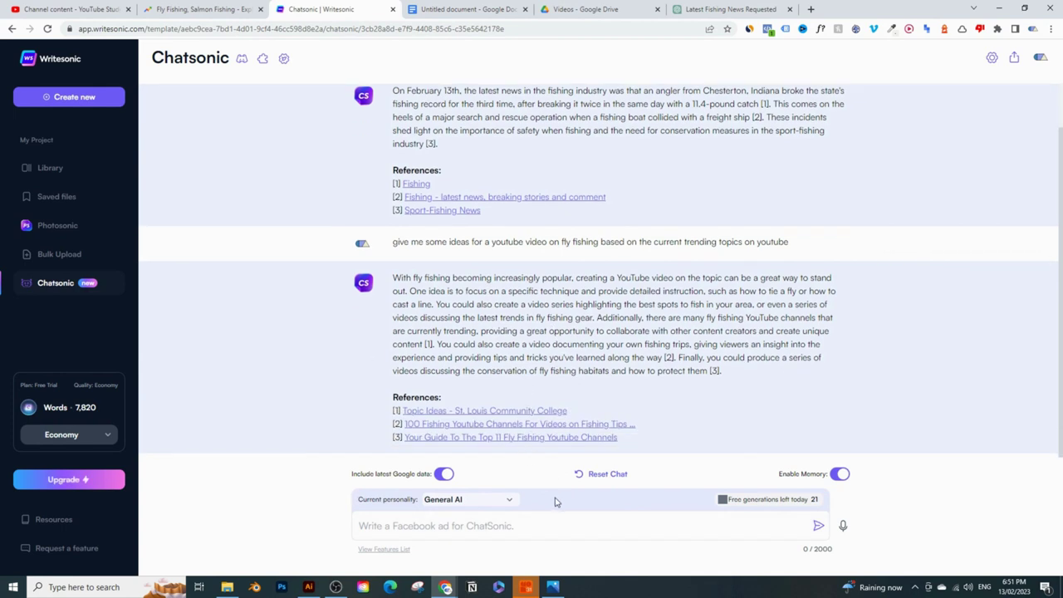
# Step: Submit the prompt "write 5 different ideas for a youtube video on fly fishing based on current trends on YouTube"
pyautogui.click(526, 533)
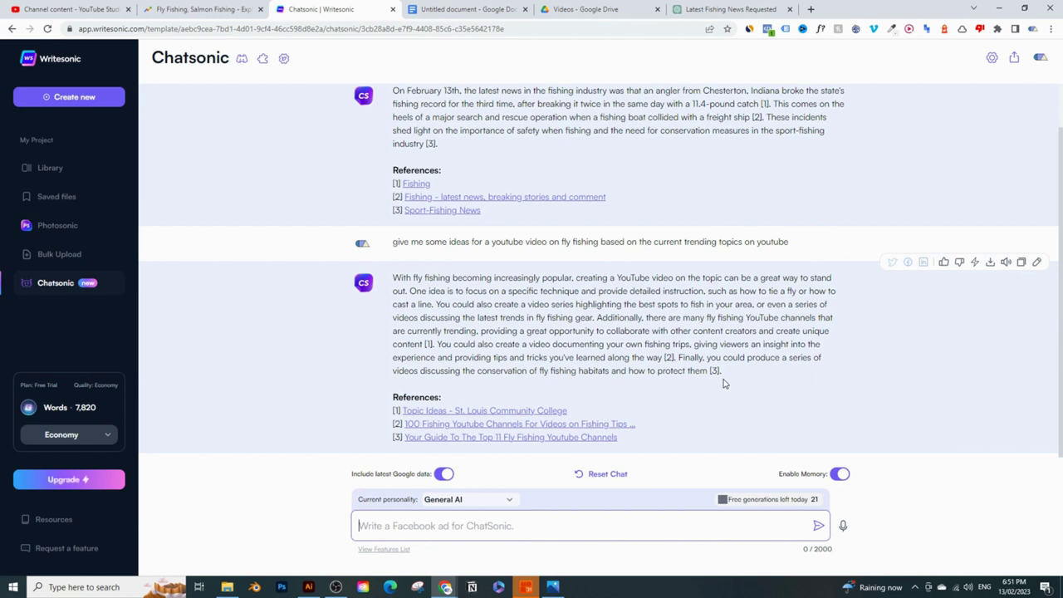
pyautogui.write('write')
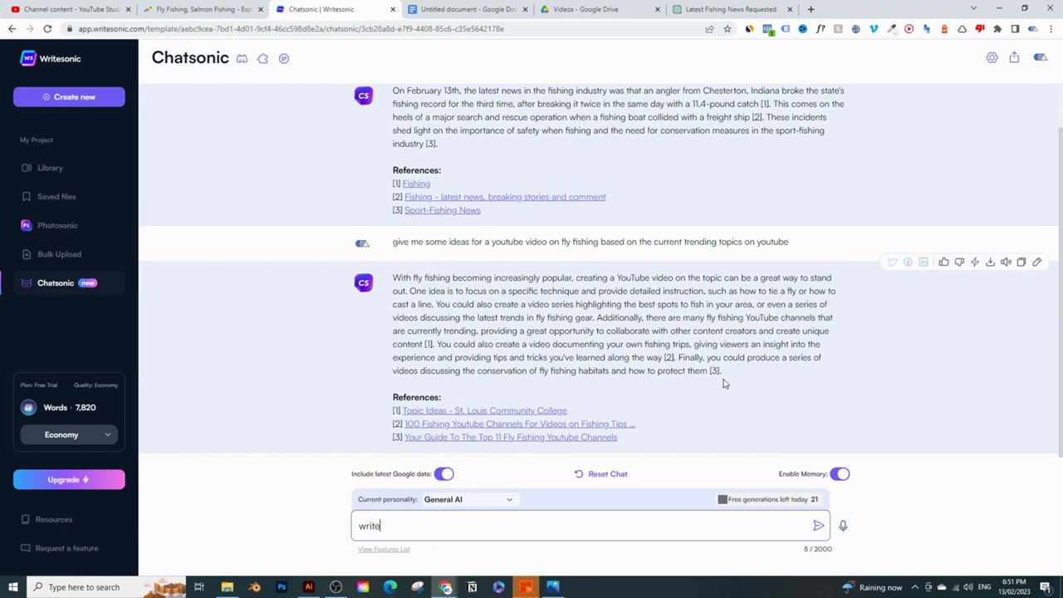
pyautogui.write(' 10 di')
pyautogui.write('fferent ideas for you')
pyautogui.write('outube v')
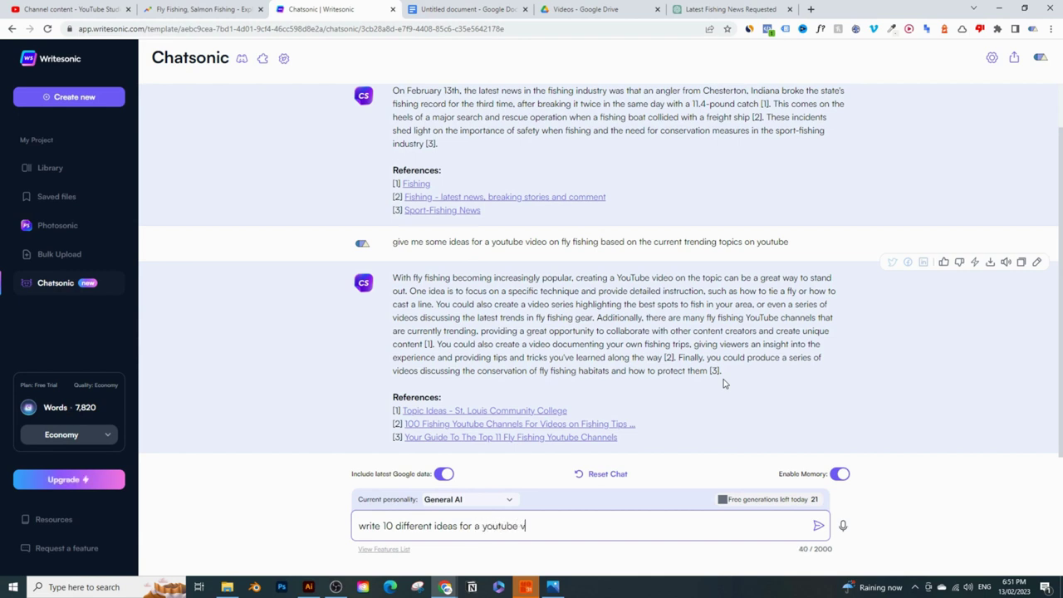
pyautogui.write('ideo on flus')
pyautogui.write('fishing ')
pyautogui.write('ba')
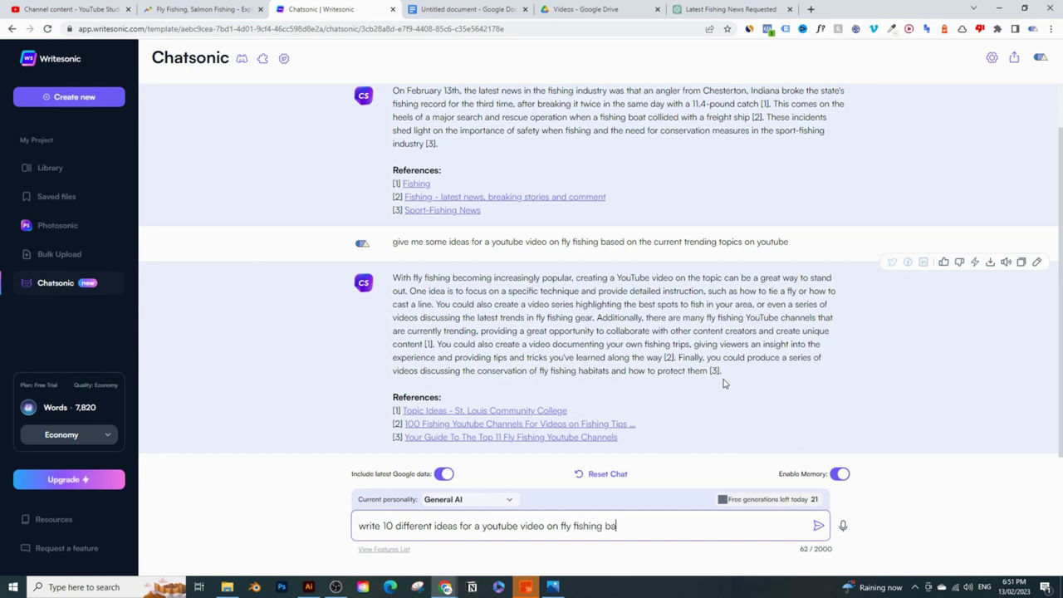
pyautogui.write('sed on current trends on ')
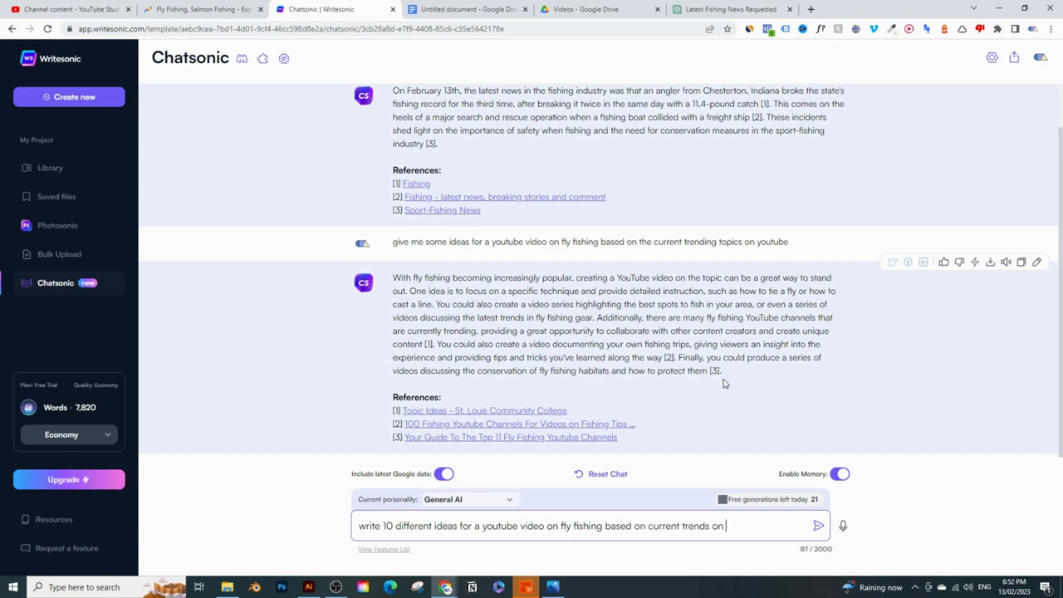
pyautogui.write('YOUtOUouTube')
pyautogui.doubleClick(389, 527)
pyautogui.write('5')
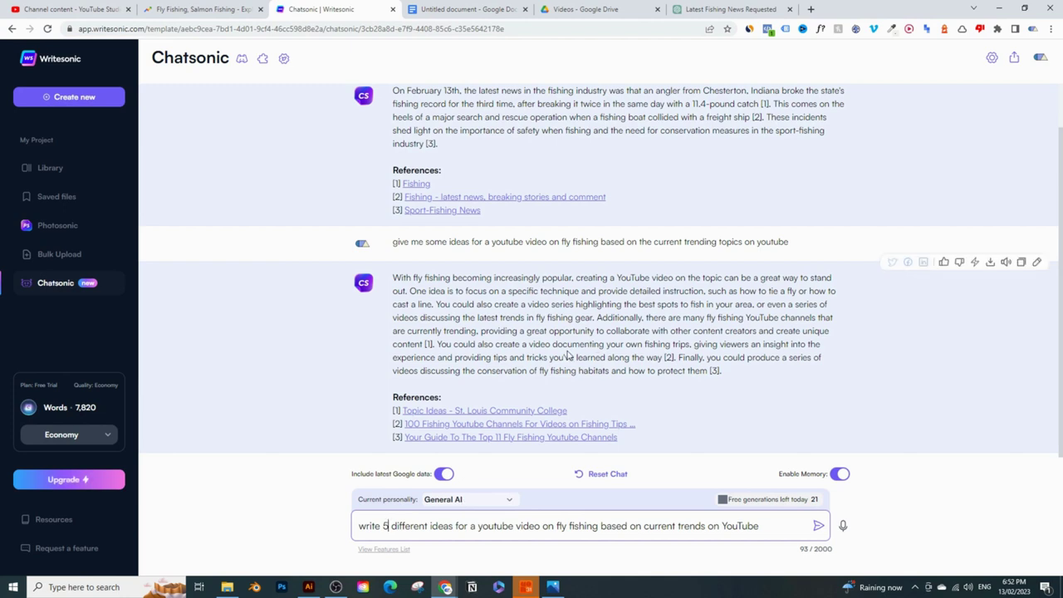
pyautogui.press('Return')
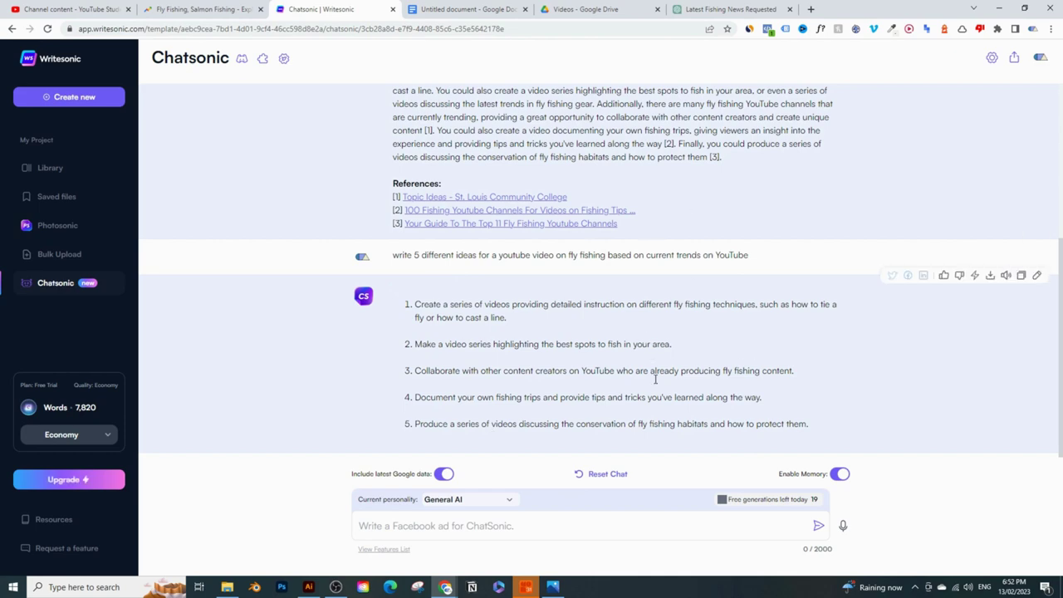
# Step: Review the generated fly fishing video ideas and check the Fly Fishing and Salmon Fishing comparison in Google Trends
pyautogui.scroll(3, 655, 379)
pyautogui.scroll(-3, 617, 142)
pyautogui.click(204, 10)
pyautogui.click(78, 321)
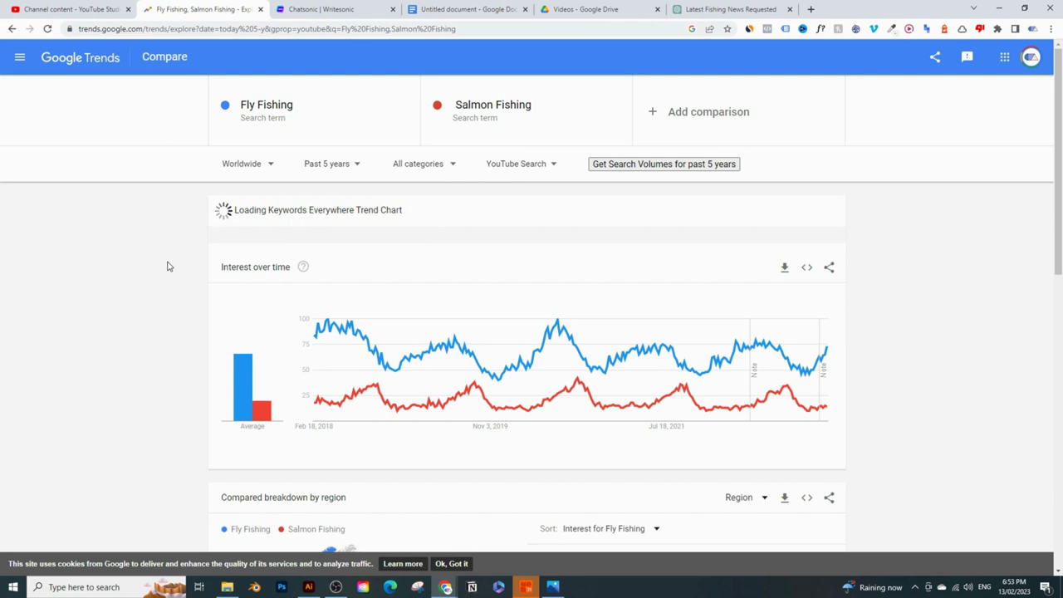
# Step: Return to Chatsonic and submit the prompt "give me some title for a youtube video"
pyautogui.click(319, 9)
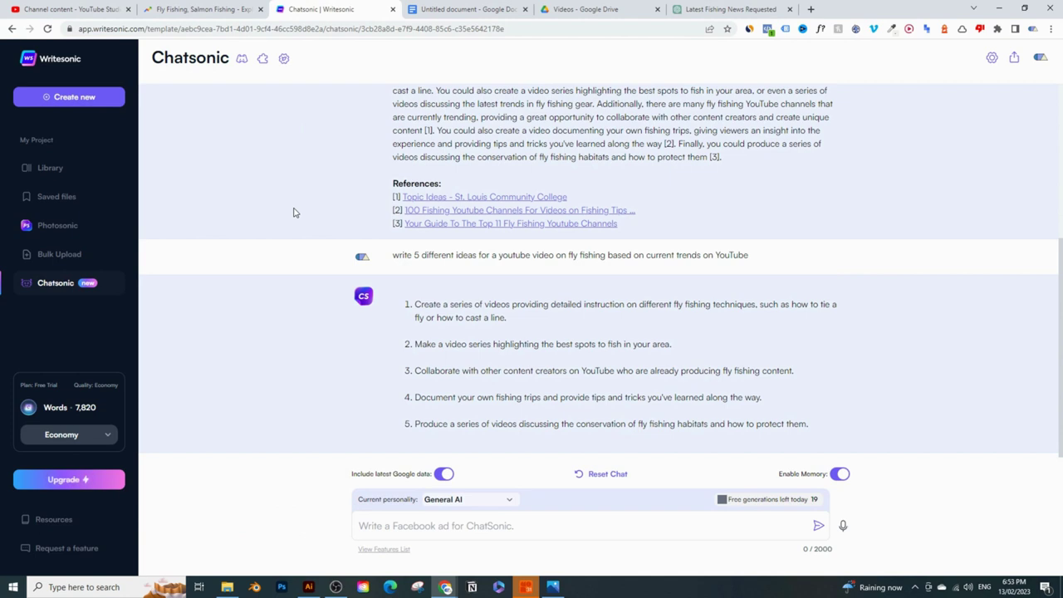
pyautogui.click(516, 523)
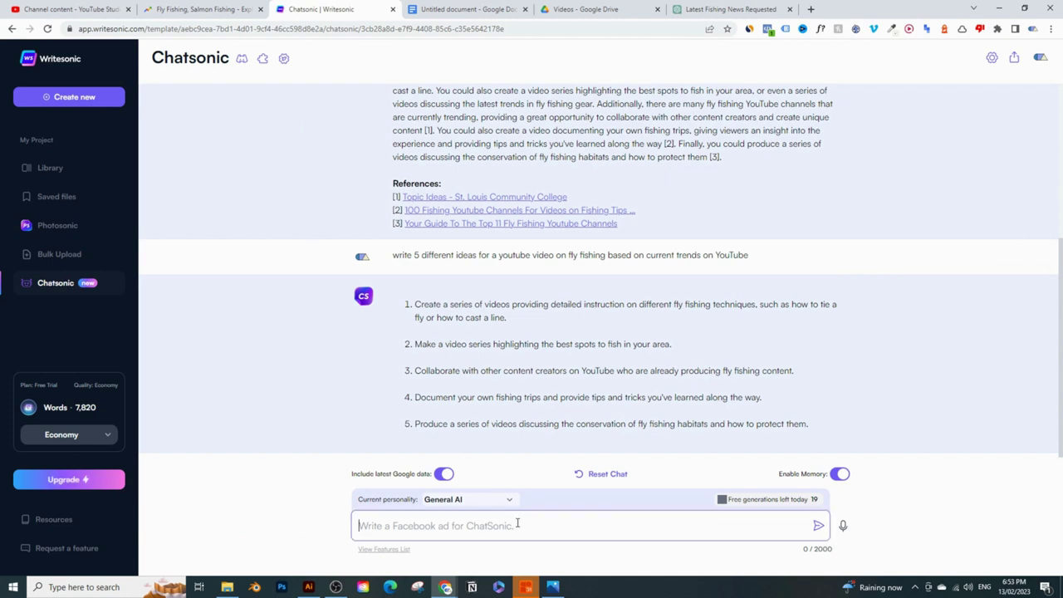
pyautogui.write('give me s')
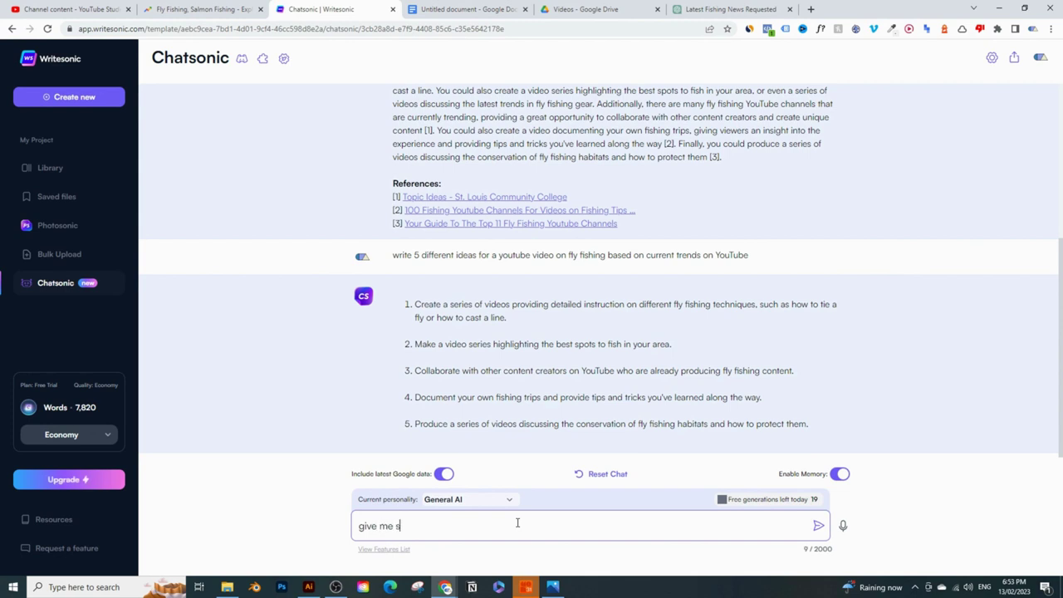
pyautogui.write('ome title for a youtube video')
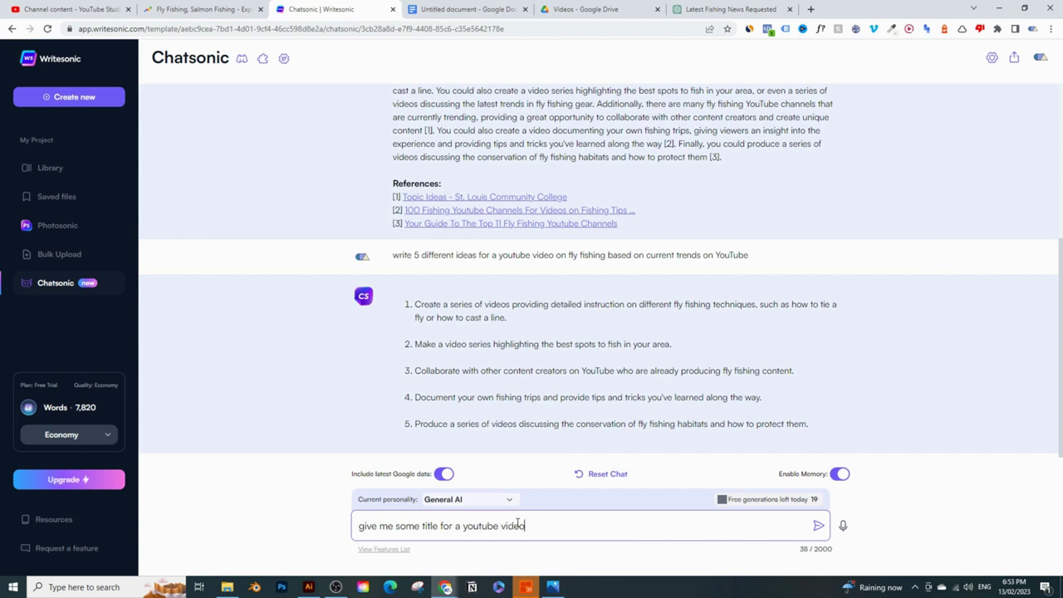
pyautogui.press('Return')
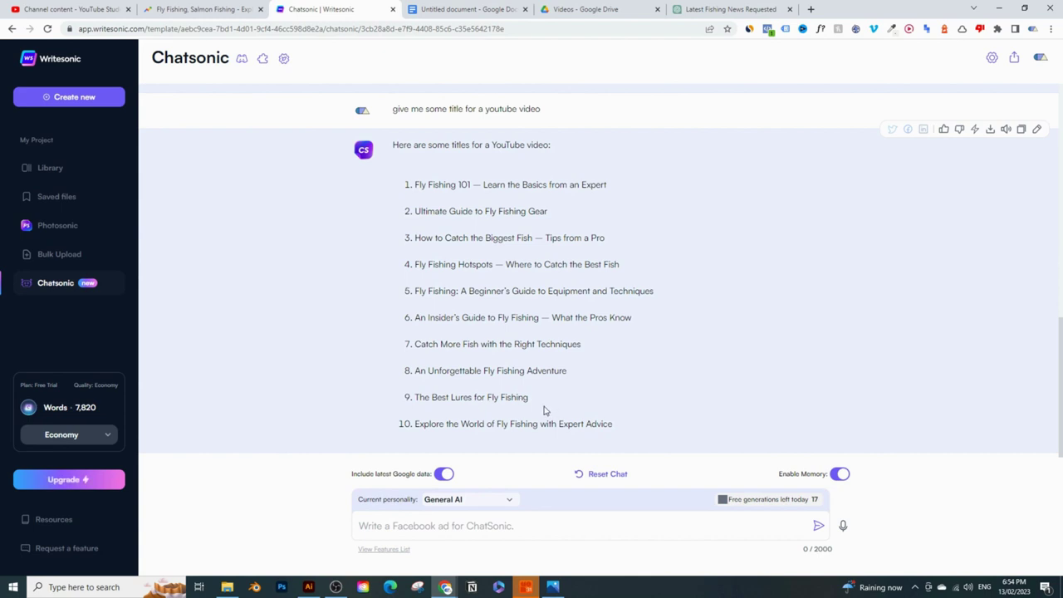
# Step: Review the suggested titles in Chatsonic, highlighting "Lures", and compare them with the recommendations on the YouTube home page
pyautogui.moveTo(449, 397); pyautogui.dragTo(472, 397)
pyautogui.moveTo(446, 586)
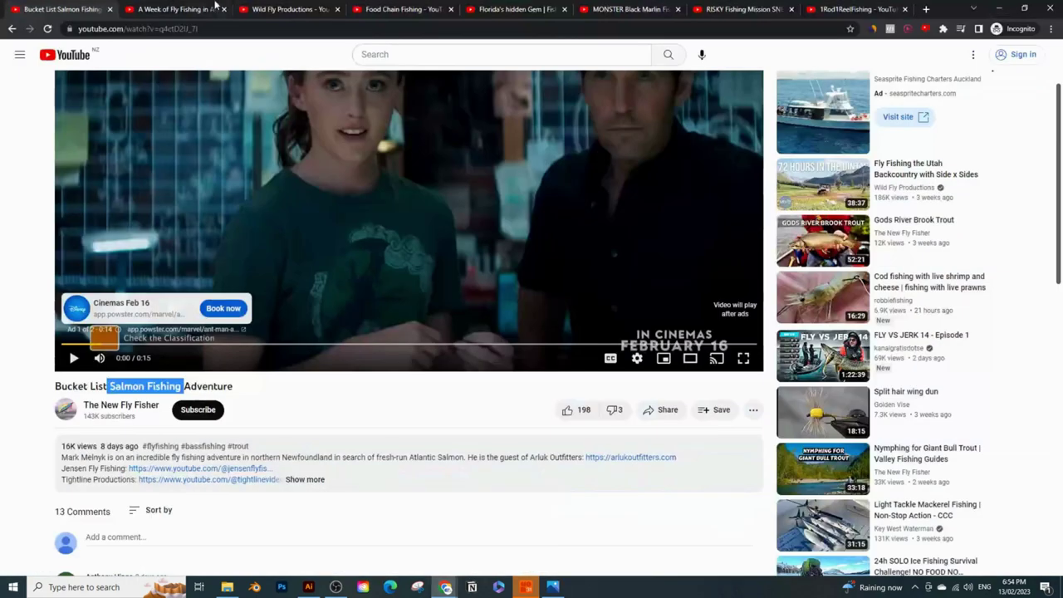
pyautogui.click(504, 540)
pyautogui.click(9, 28)
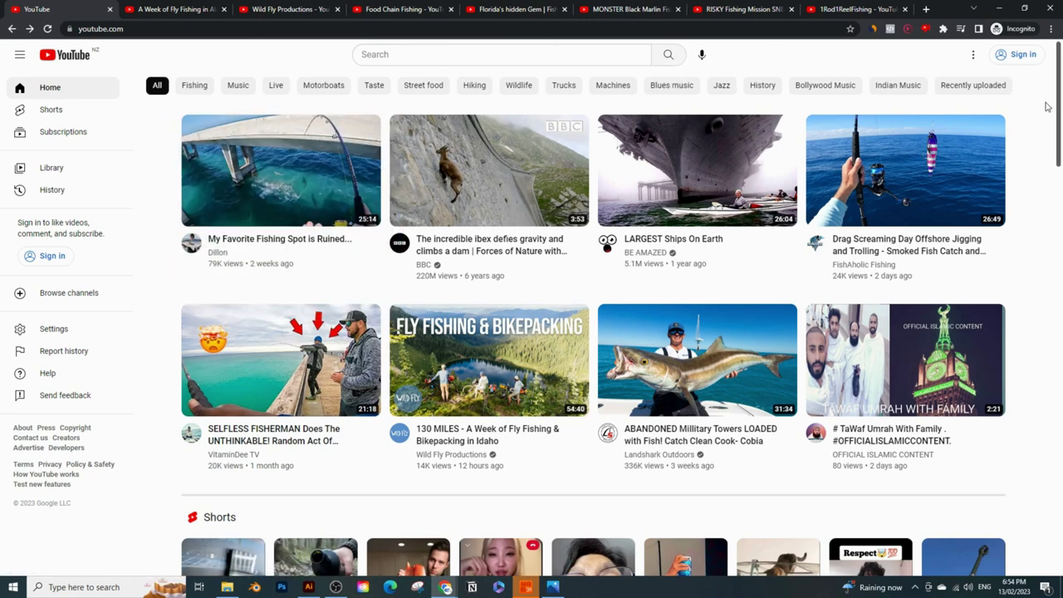
pyautogui.click(999, 9)
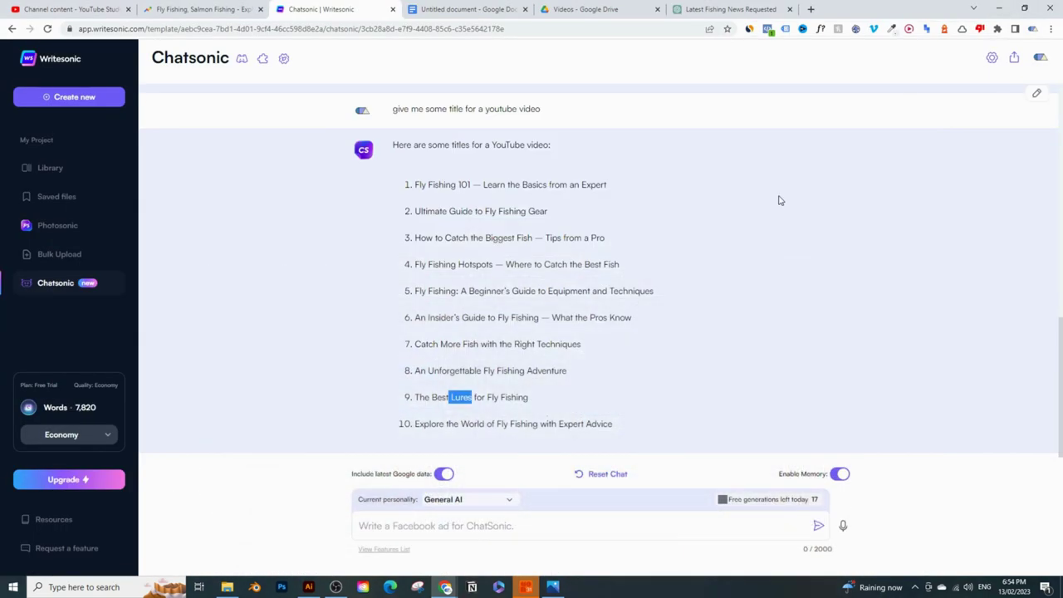
pyautogui.scroll(1, 779, 199)
pyautogui.scroll(-1, 742, 237)
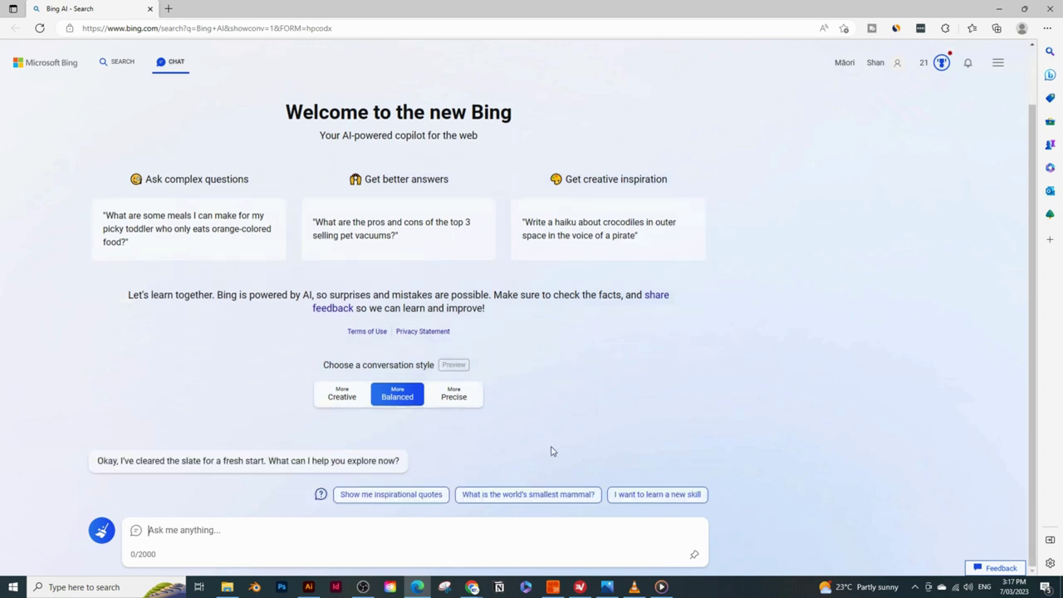
# Step: Enter the prompt "what are some trending videos on fly fishing?" in the Bing chat
pyautogui.scroll(1, 551, 451)
pyautogui.write('what are ')
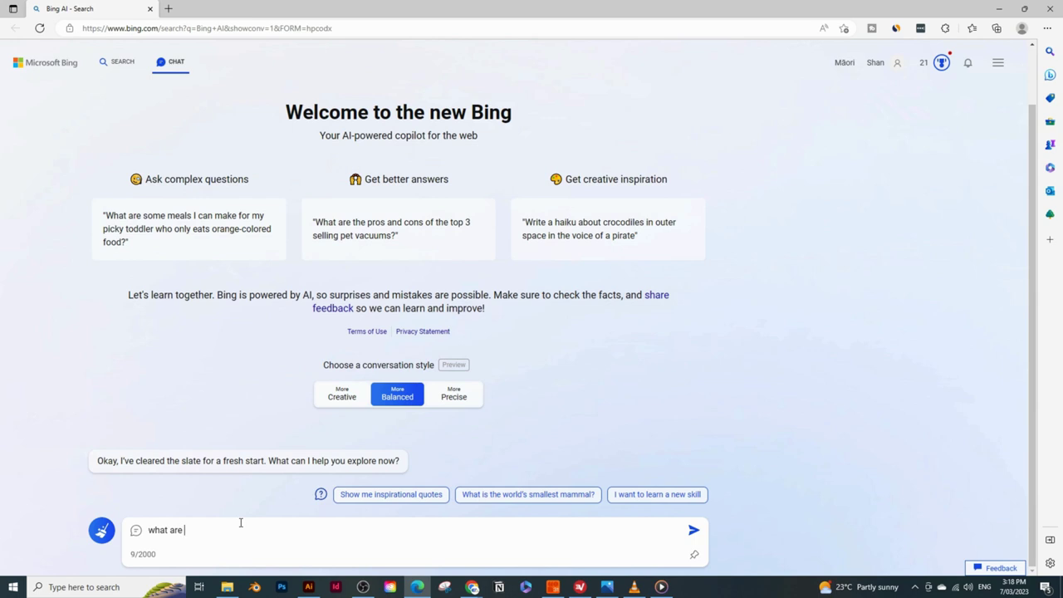
pyautogui.write('some tr')
pyautogui.write('ending video')
pyautogui.write('s o')
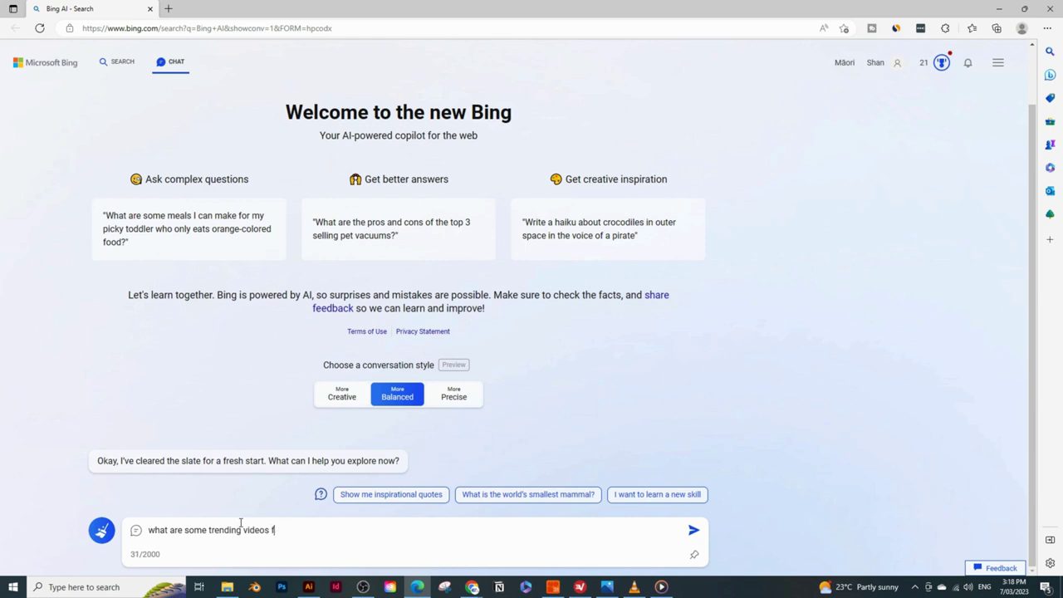
pyautogui.write('n fly fishing')
pyautogui.press('BackSpace')
pyautogui.write('?')
# Step: Reword the prompt so that it asks for trending "youtube video ideas" on fly fishing
pyautogui.click(243, 529)
pyautogui.write('youtub')
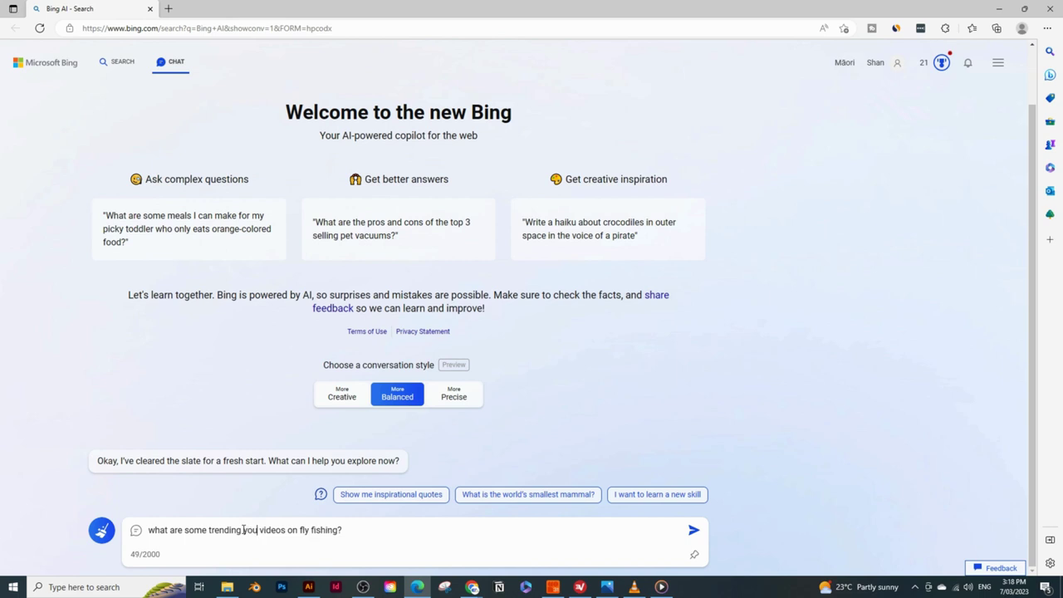
pyautogui.write('e')
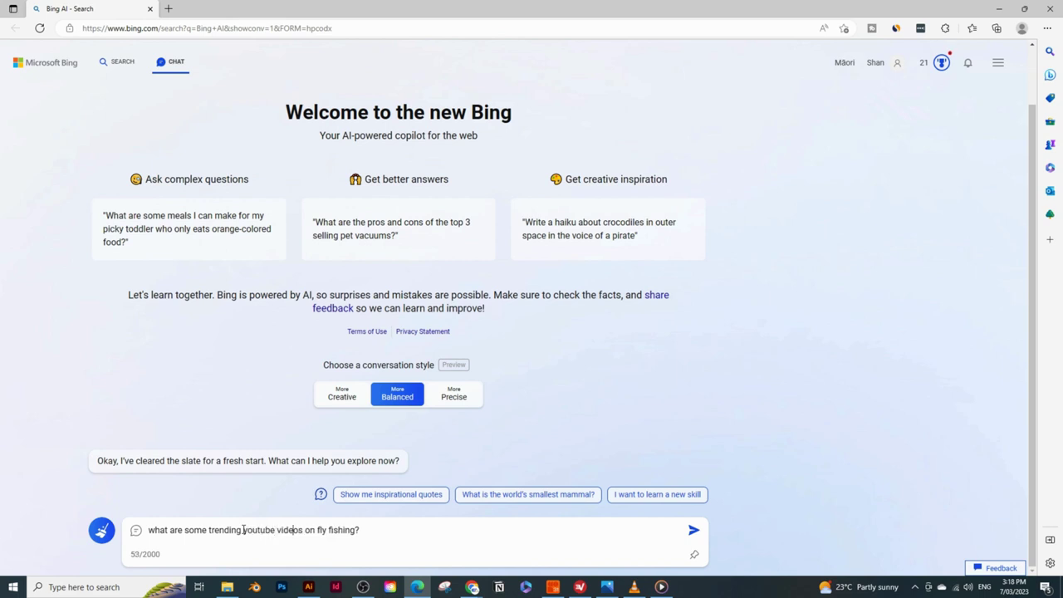
pyautogui.hotkey('ctrl', 'Right')
pyautogui.hotkey('ctrl', 'Right')
pyautogui.press('BackSpace')
pyautogui.press('BackSpace')
pyautogui.write('ideas')
# Step: Append "give me 10 different video ideas" to the end of the prompt and submit it
pyautogui.click(387, 530)
pyautogui.write('give me ')
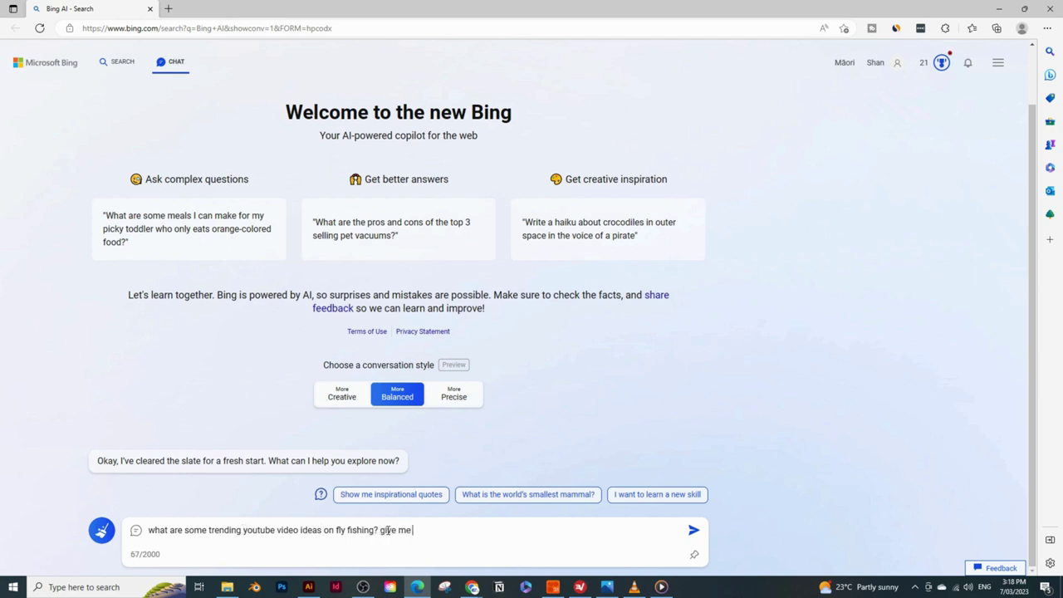
pyautogui.write('10 different video ideas')
pyautogui.press('Return')
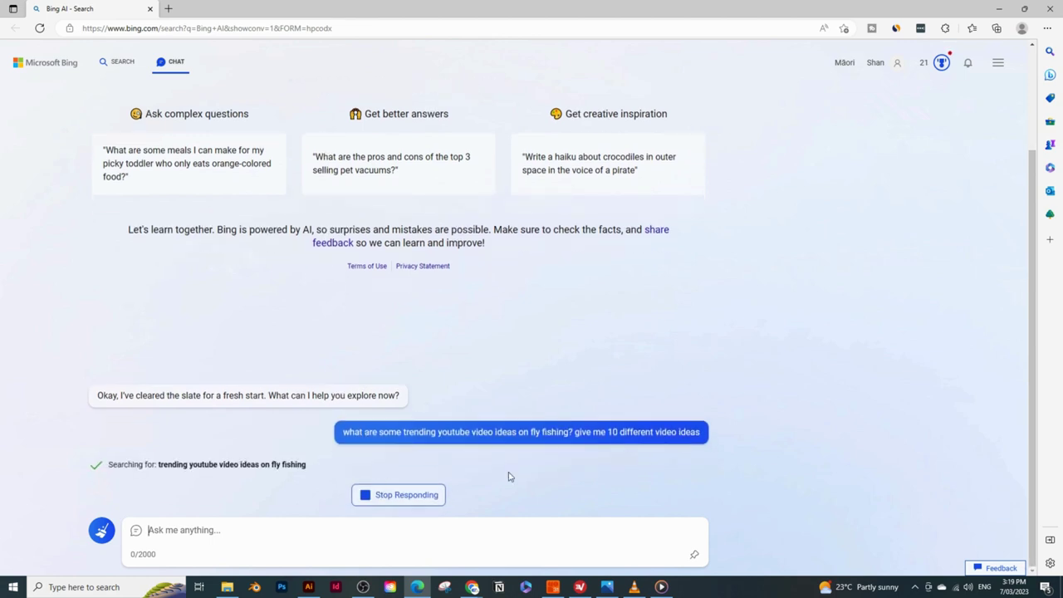
# Step: Highlight the web query used for the answer and review the suggested fly fishing video ideas and related videos
pyautogui.moveTo(159, 465); pyautogui.dragTo(311, 475)
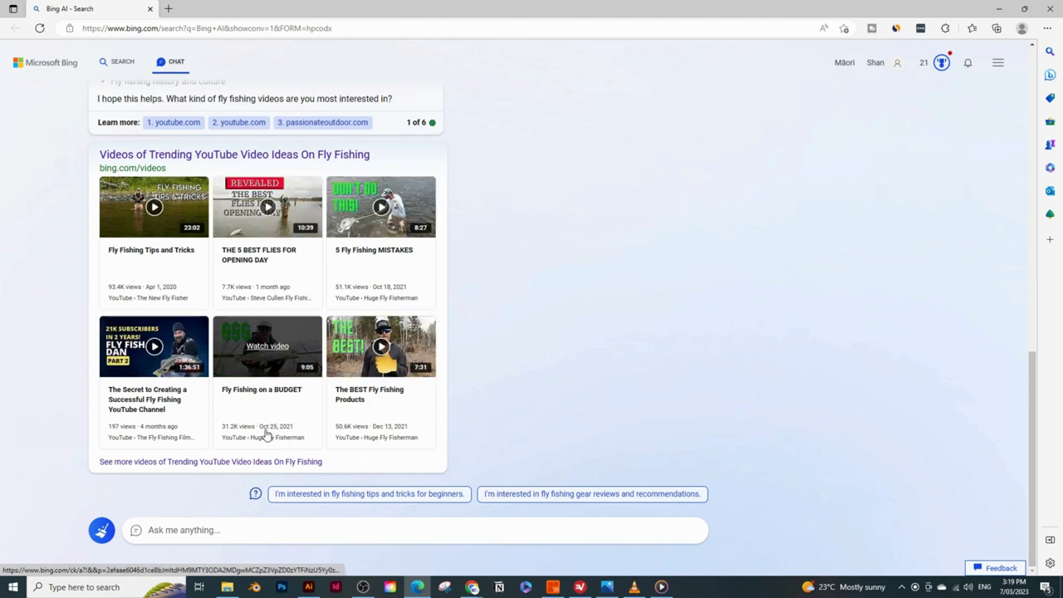
pyautogui.moveTo(266, 437)
pyautogui.scroll(15, 542, 452)
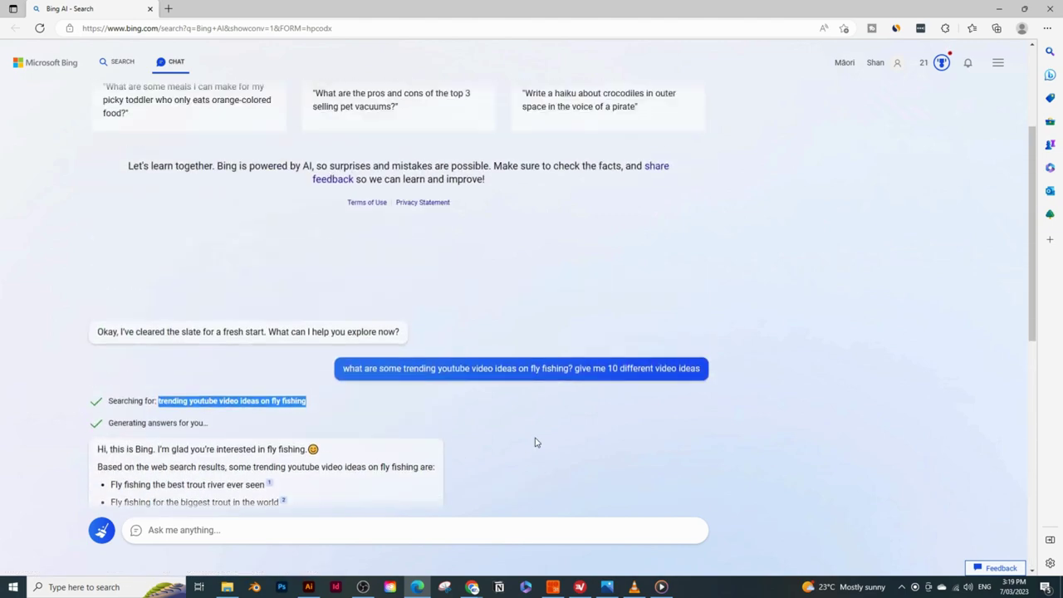
pyautogui.scroll(-15, 534, 443)
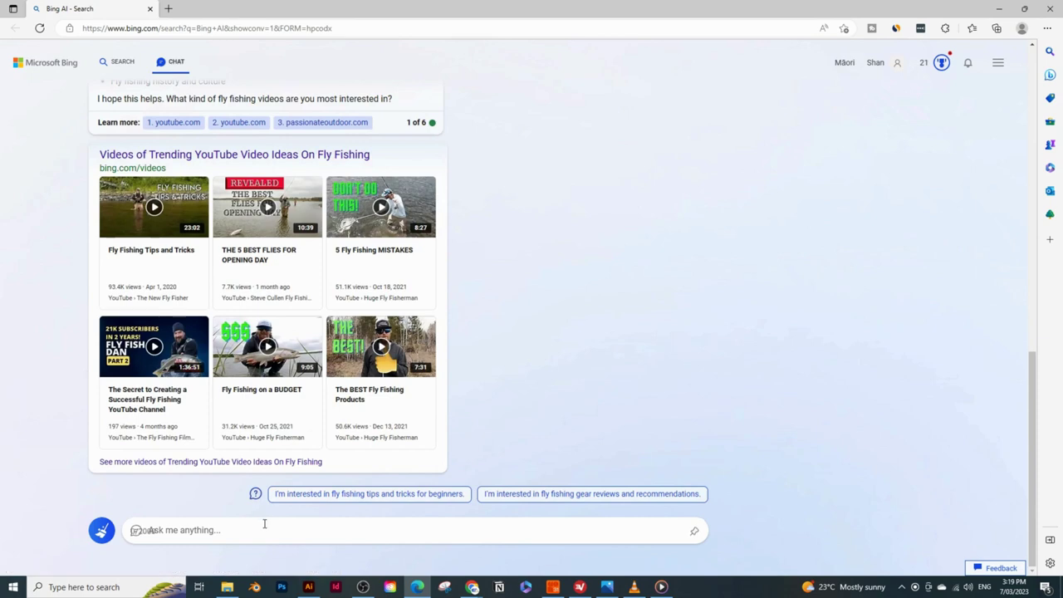
# Step: Submit the prompt "I have a new youtube channel on fly fishing. What are some good strategies to grow the channel?"
pyautogui.click(261, 527)
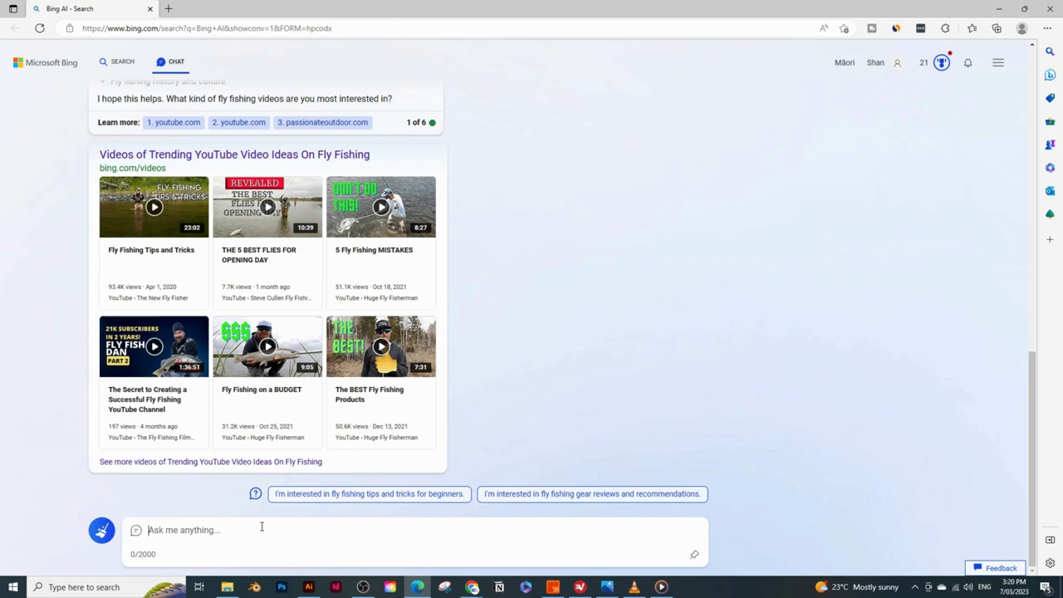
pyautogui.write('I have a new on fly')
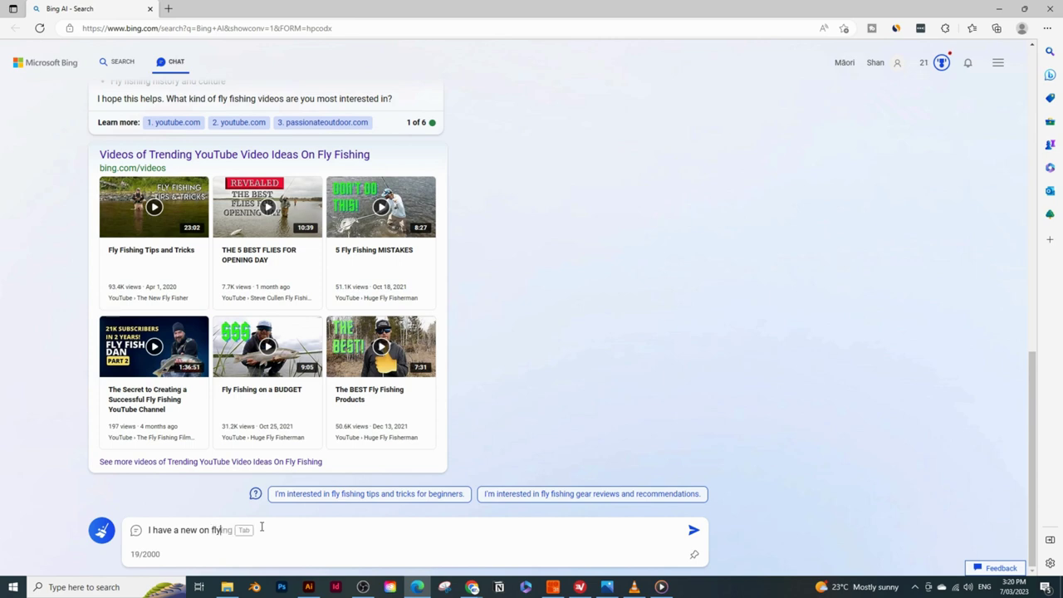
pyautogui.click(196, 529)
pyautogui.write('youtube channel')
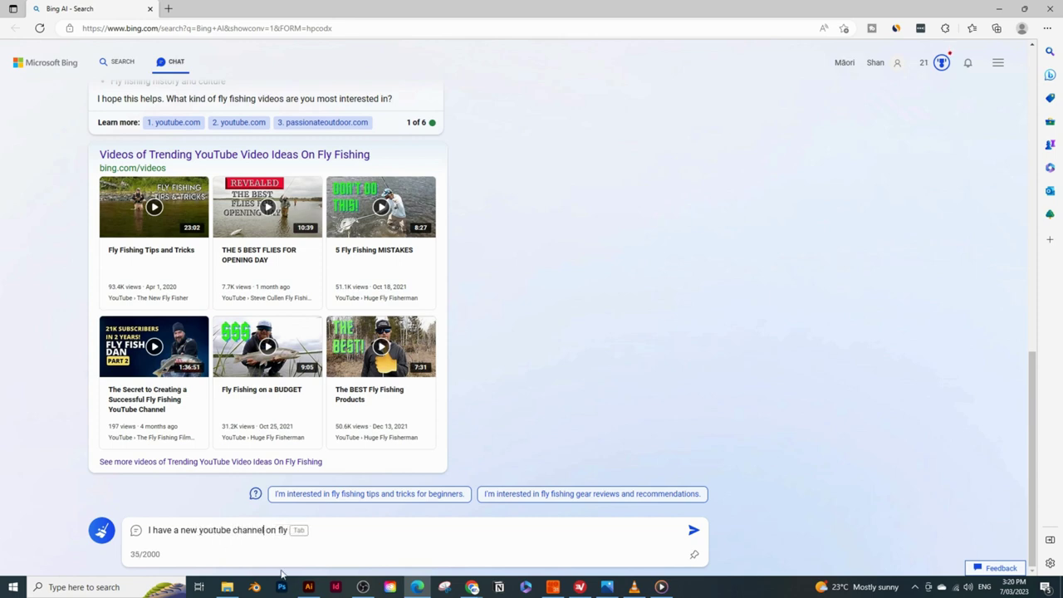
pyautogui.write(' on fly fishing')
pyautogui.press('BackSpace')
pyautogui.write('. What are some ')
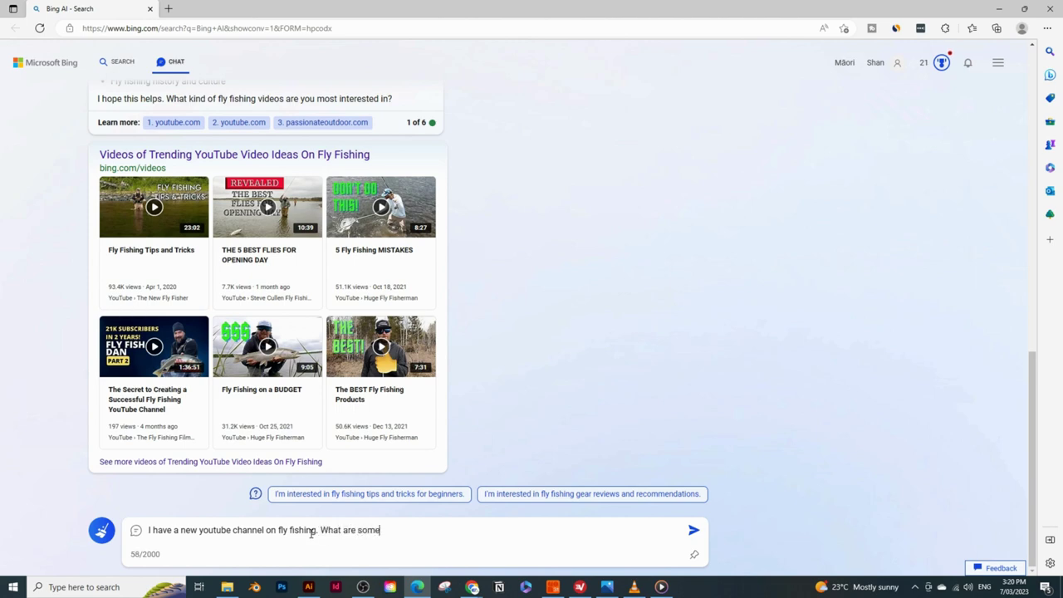
pyautogui.write('goodf')
pyautogui.press('BackSpace')
pyautogui.write('strat')
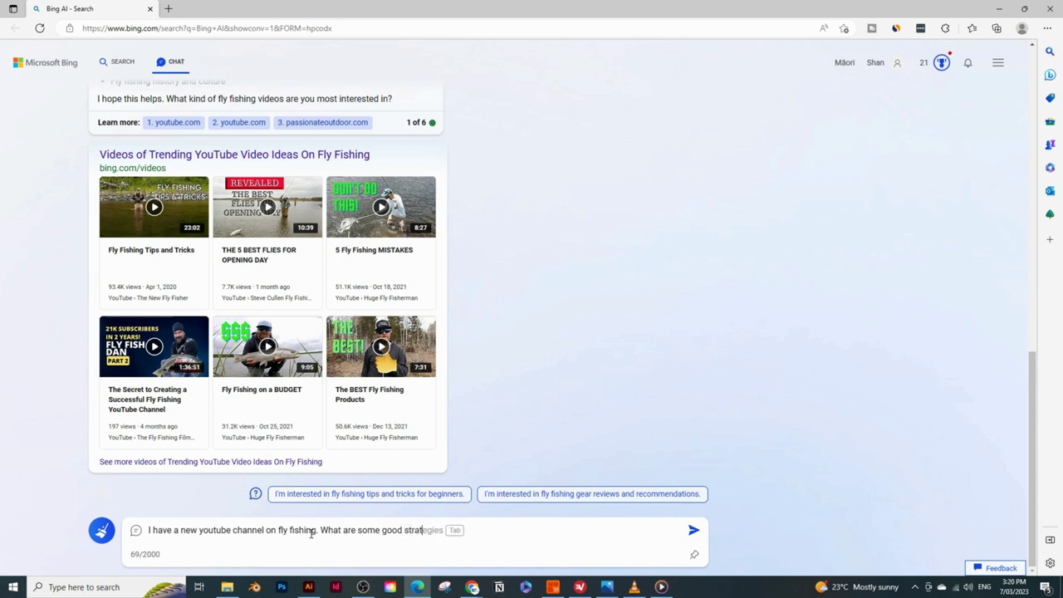
pyautogui.write('egies to grow the channel?')
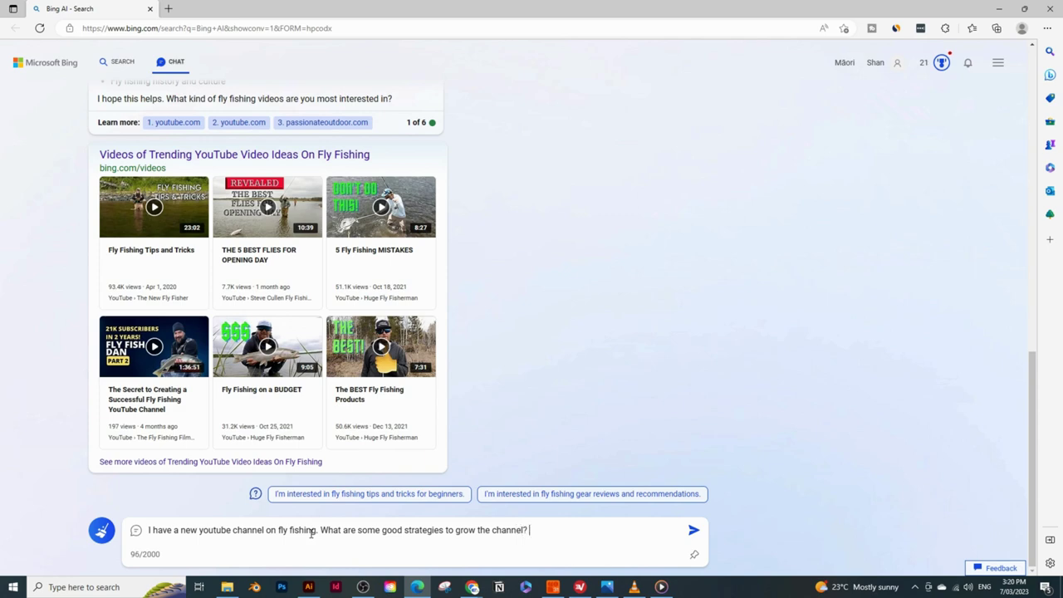
pyautogui.press('Return')
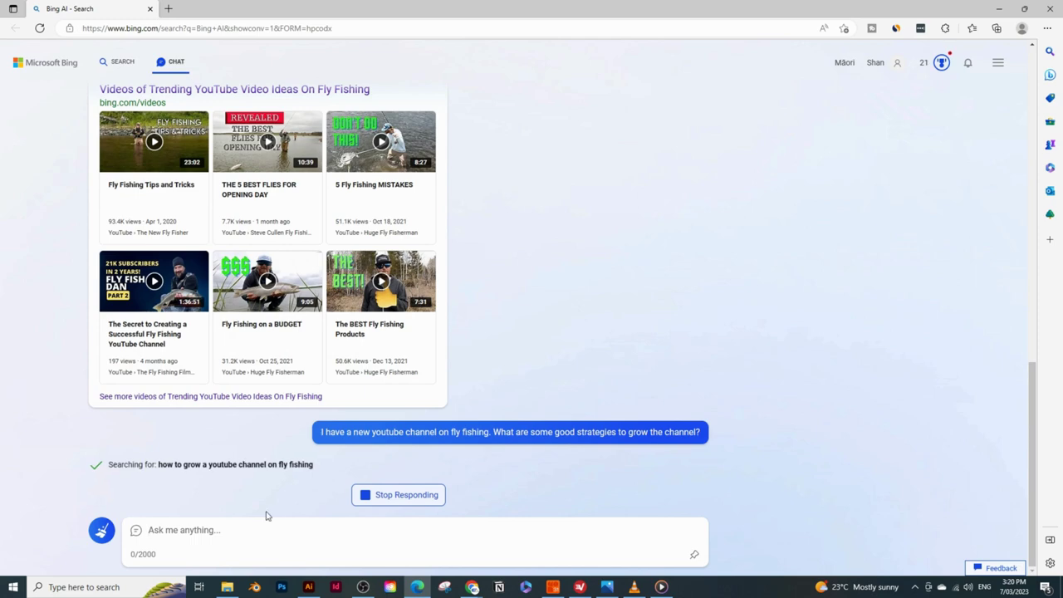
# Step: Highlight the web query used for the channel growth question and review the suggested strategies with their source links
pyautogui.click(156, 466)
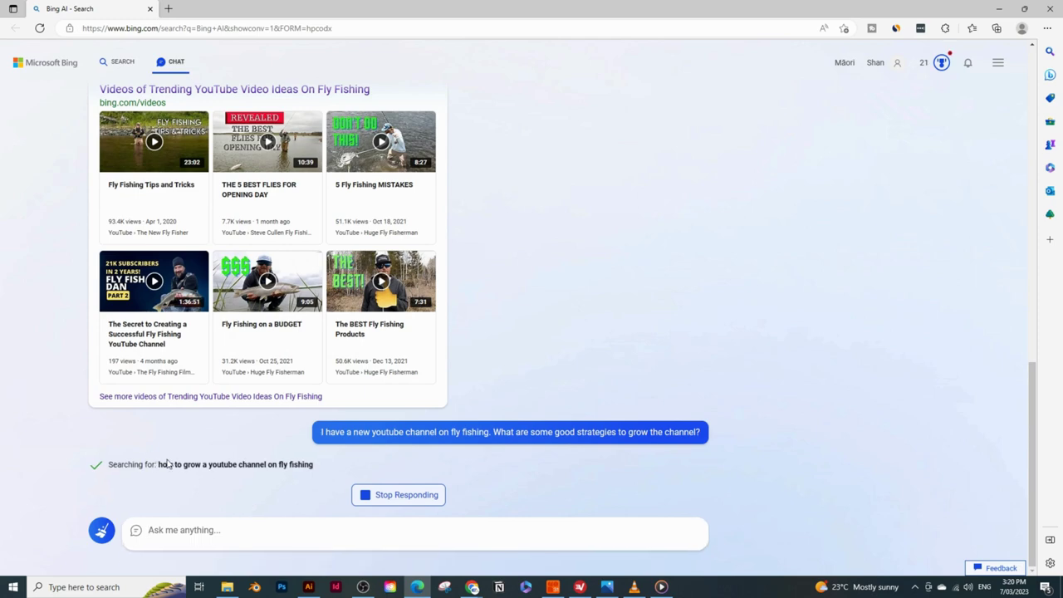
pyautogui.moveTo(159, 464); pyautogui.dragTo(247, 460)
pyautogui.moveTo(303, 465); pyautogui.dragTo(320, 469)
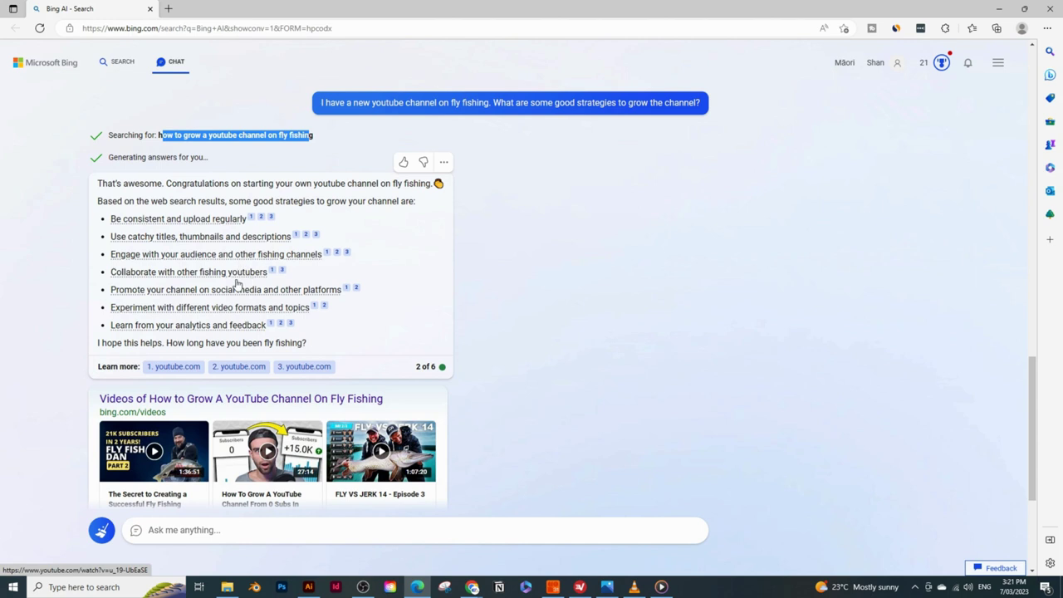
pyautogui.moveTo(119, 297)
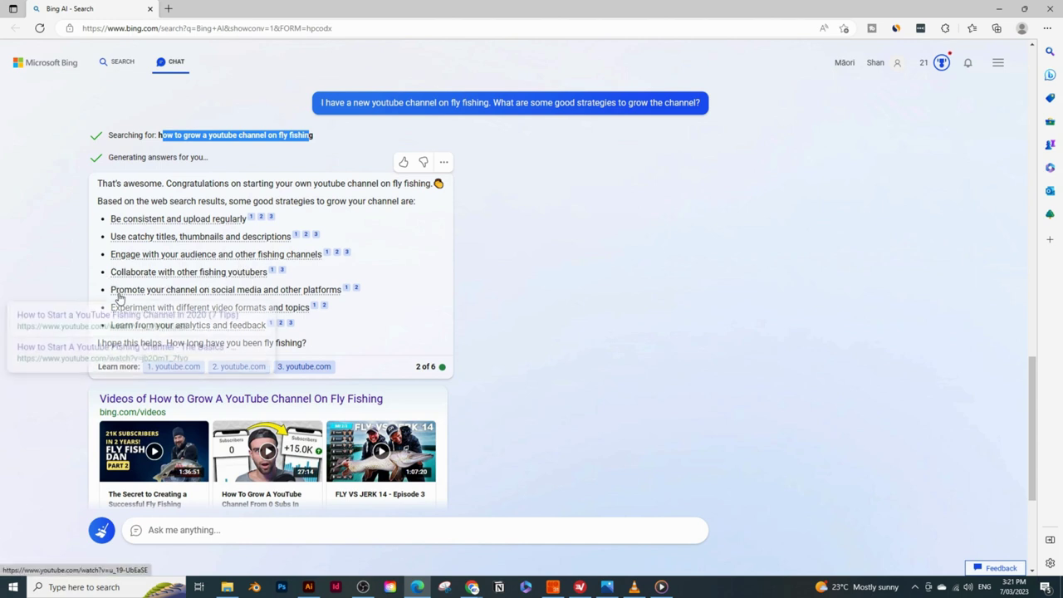